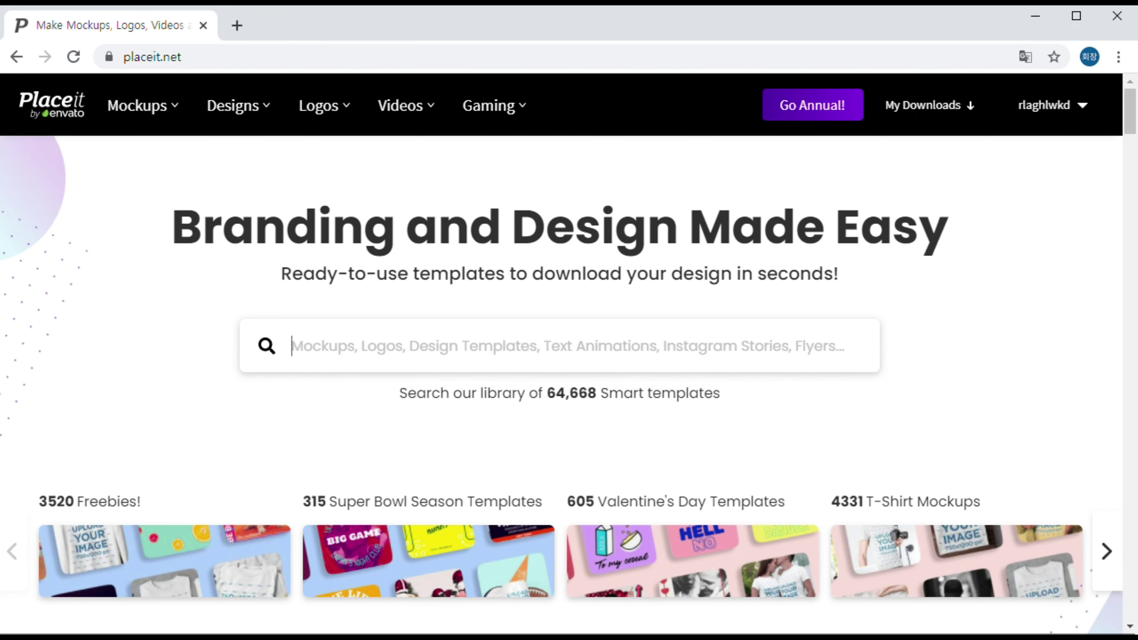
Search the template library for "fishing"
{"action": "type", "text": "fishing"}
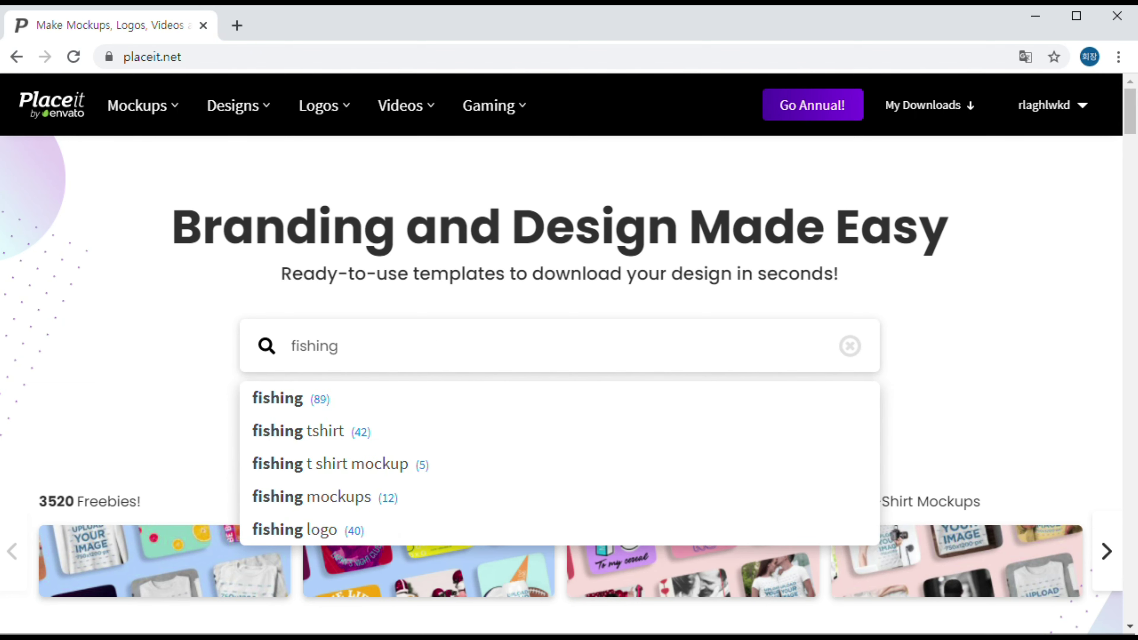
{"action": "key", "text": "Return"}
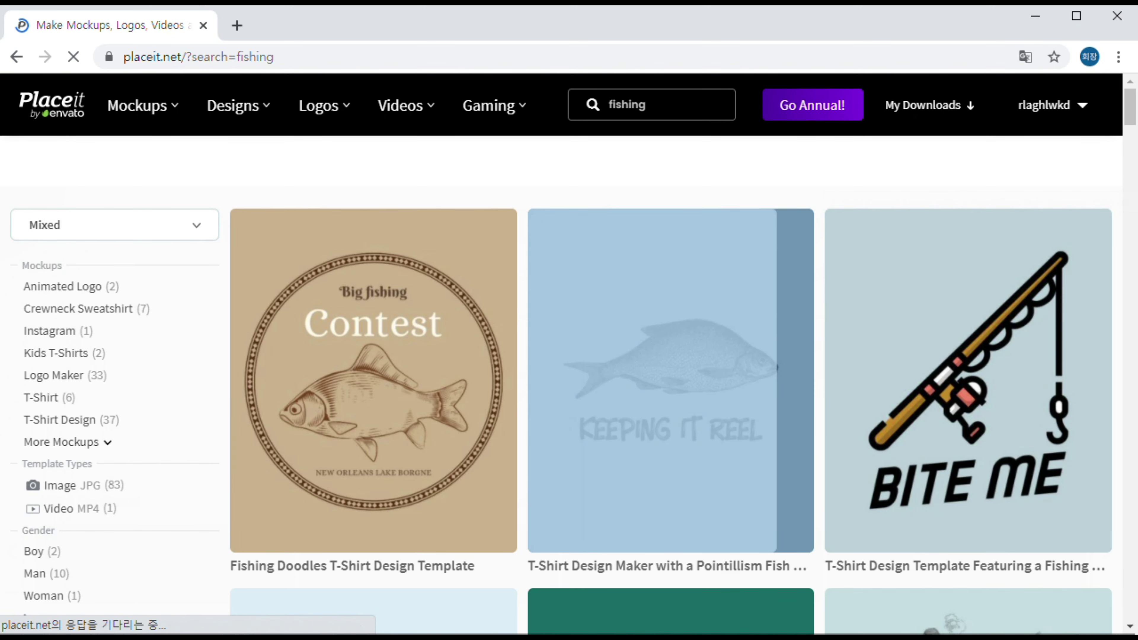
Look through the fishing search results, comparing the T-shirt designs, logos and apparel mockups on offer
{"action": "scroll", "coordinate": [670, 386], "scroll_direction": "down", "scroll_amount": 20}
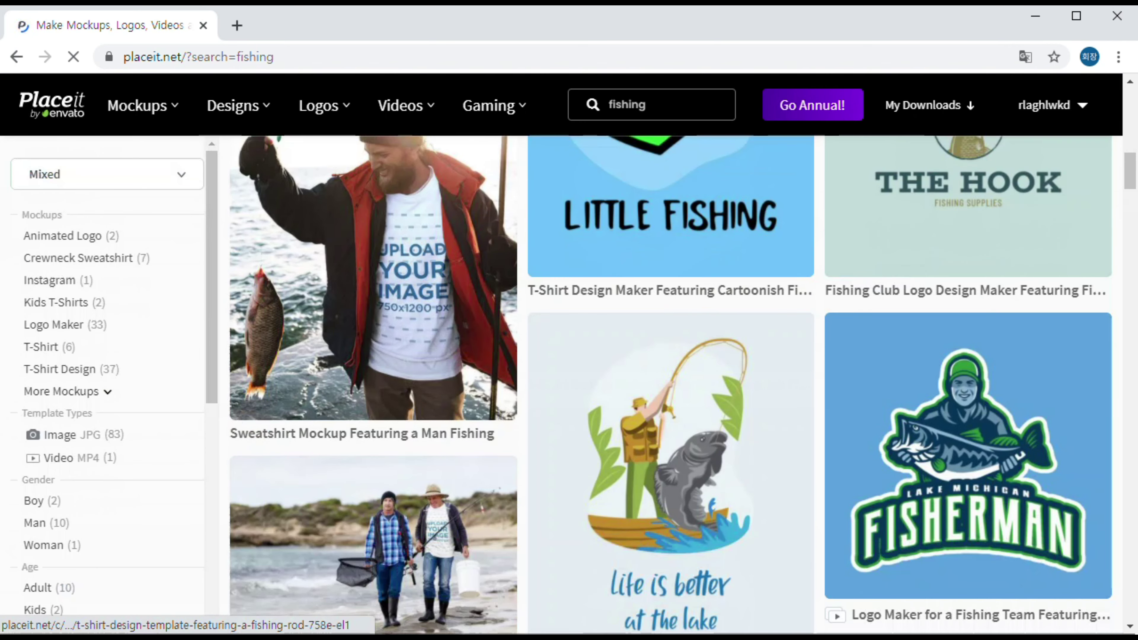
{"action": "scroll", "coordinate": [670, 386], "scroll_direction": "up", "scroll_amount": 20}
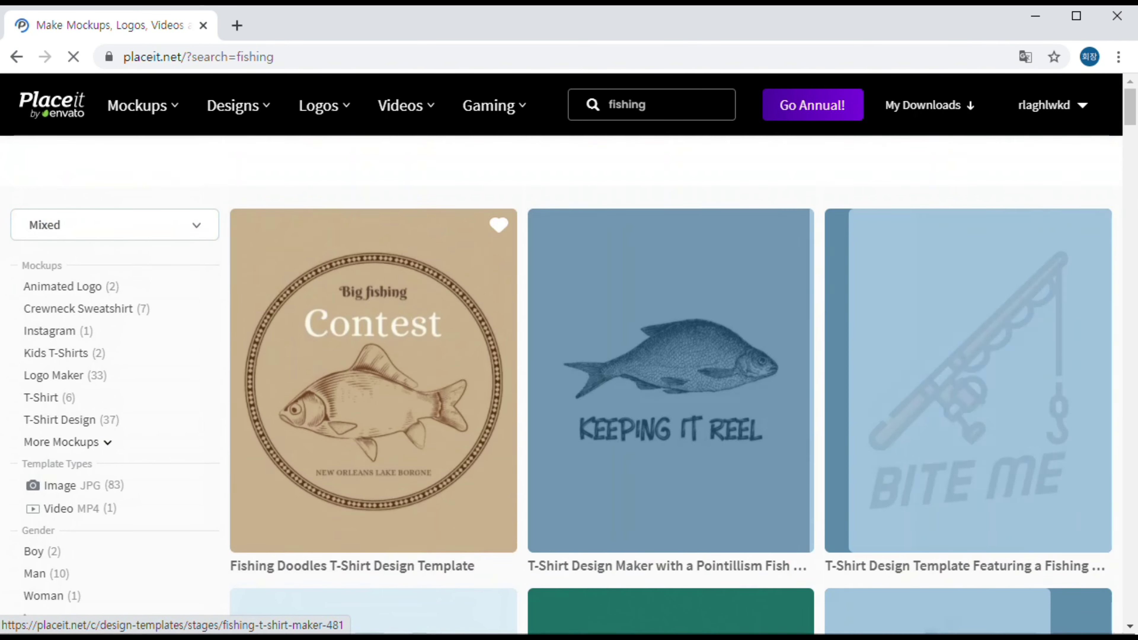
{"action": "scroll", "coordinate": [670, 385], "scroll_direction": "down", "scroll_amount": 5}
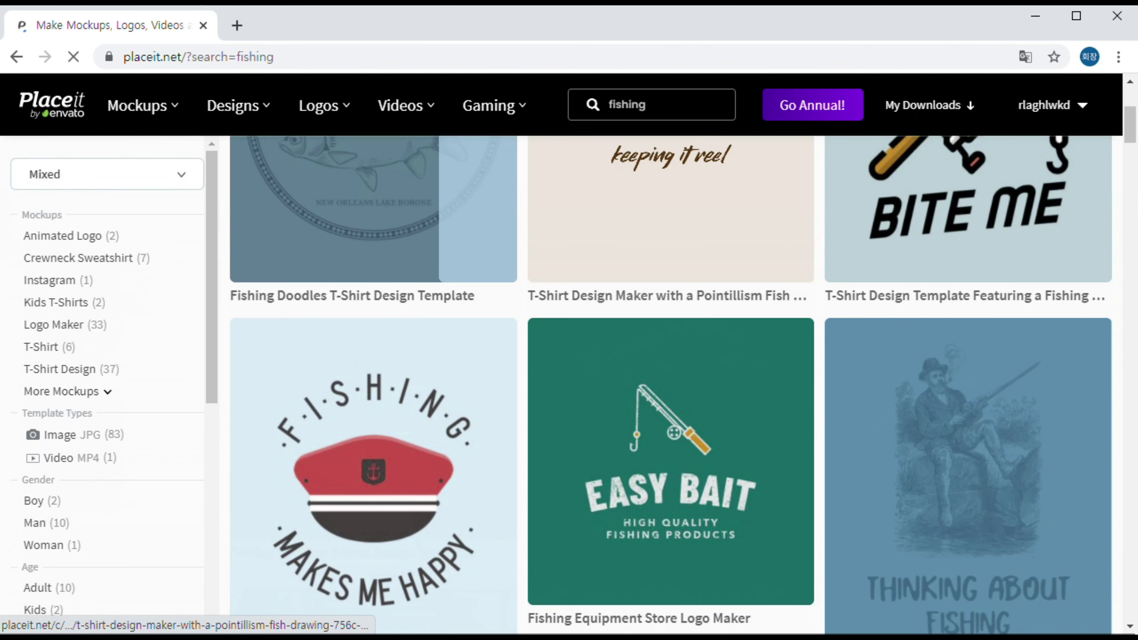
{"action": "scroll", "coordinate": [670, 385], "scroll_direction": "down", "scroll_amount": 15}
{"action": "scroll", "coordinate": [670, 385], "scroll_direction": "down", "scroll_amount": 15}
{"action": "scroll", "coordinate": [670, 385], "scroll_direction": "up", "scroll_amount": 8}
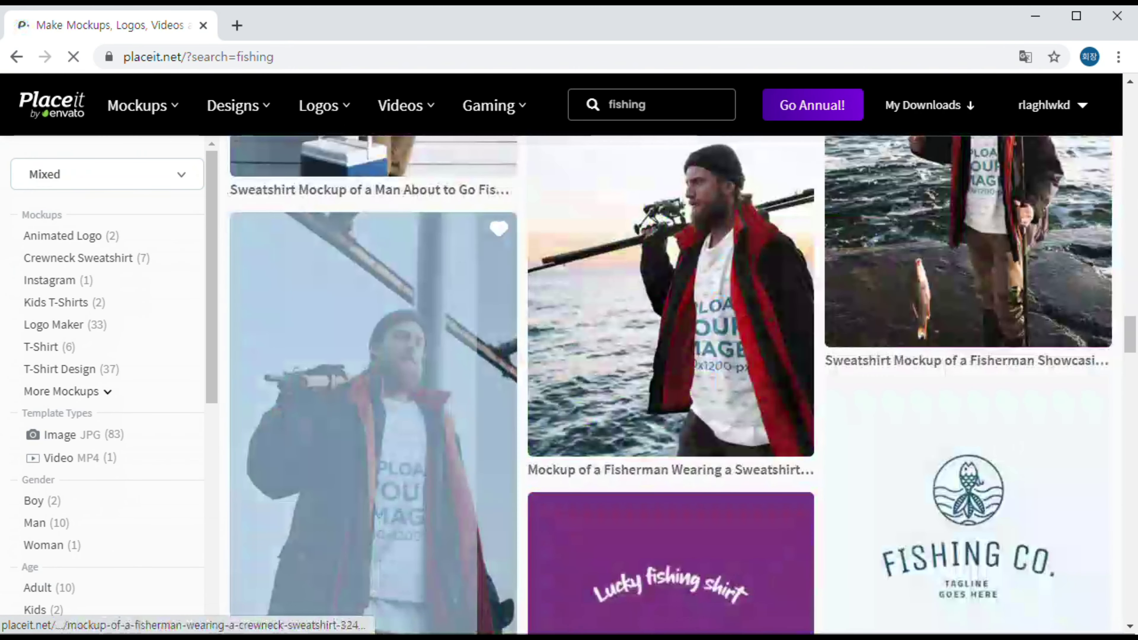
{"action": "scroll", "coordinate": [968, 202], "scroll_direction": "down", "scroll_amount": 8}
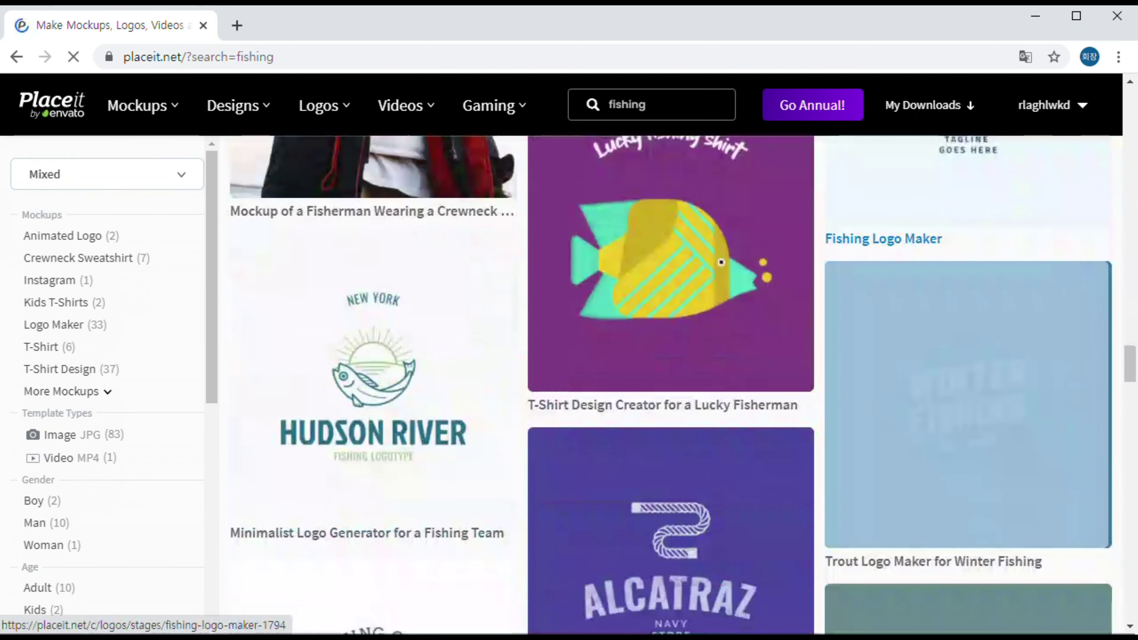
{"action": "scroll", "coordinate": [670, 385], "scroll_direction": "down", "scroll_amount": 7}
{"action": "scroll", "coordinate": [968, 385], "scroll_direction": "down", "scroll_amount": 6}
{"action": "scroll", "coordinate": [967, 386], "scroll_direction": "up", "scroll_amount": 18}
{"action": "scroll", "coordinate": [968, 560], "scroll_direction": "up", "scroll_amount": 10}
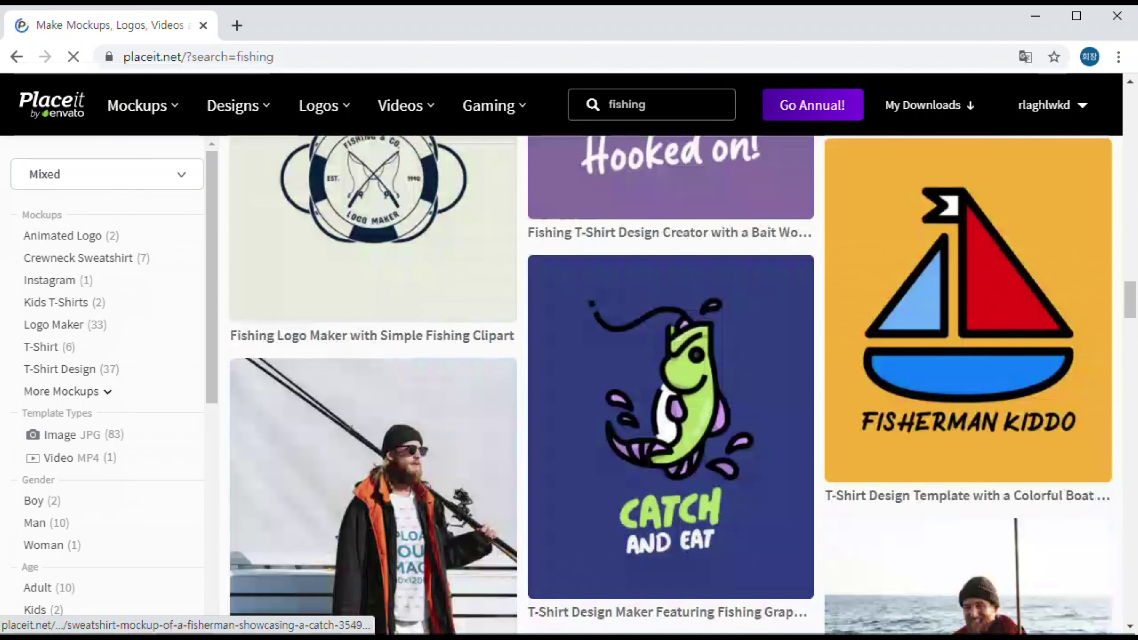
{"action": "scroll", "coordinate": [968, 560], "scroll_direction": "down", "scroll_amount": 7}
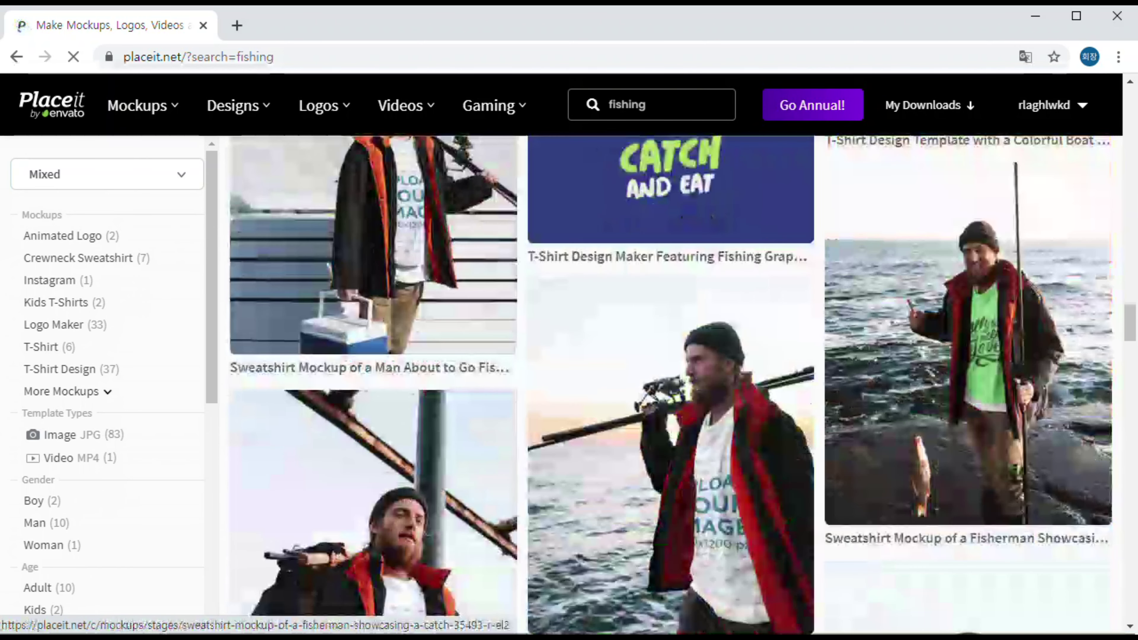
{"action": "mouse_move", "coordinate": [137, 105]}
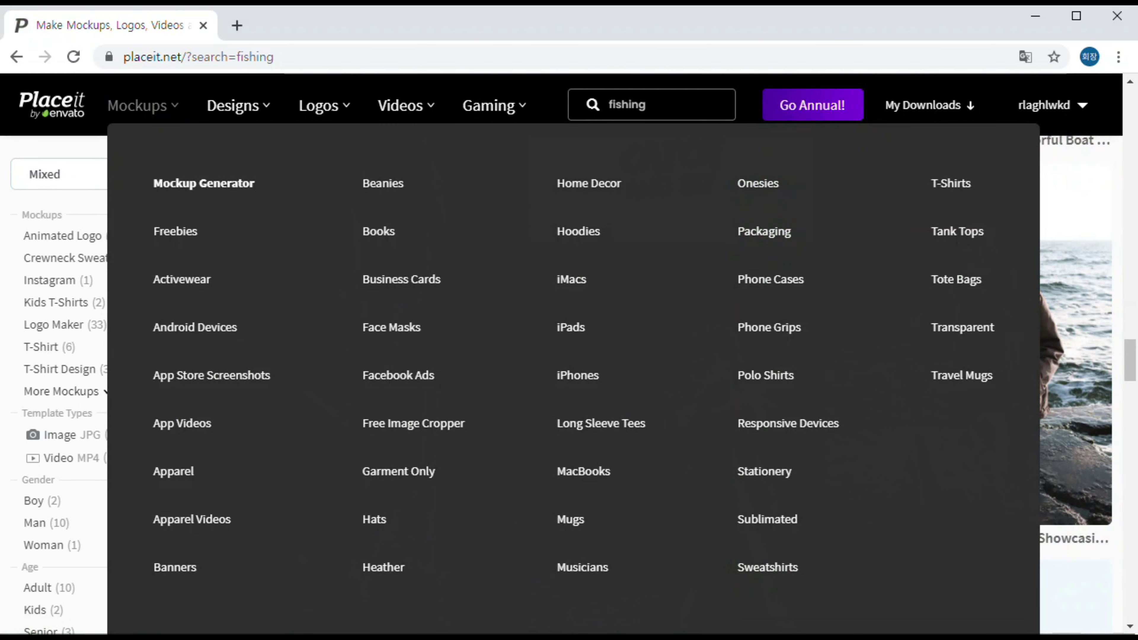
{"action": "scroll", "coordinate": [373, 269], "scroll_direction": "up", "scroll_amount": 4}
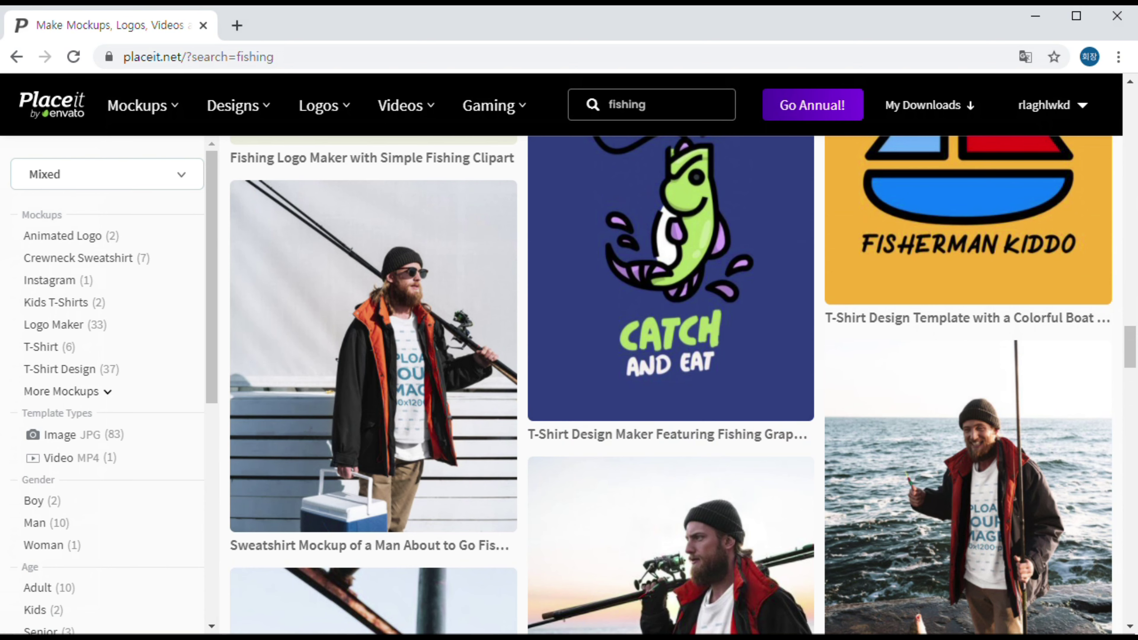
{"action": "scroll", "coordinate": [671, 385], "scroll_direction": "down", "scroll_amount": 2}
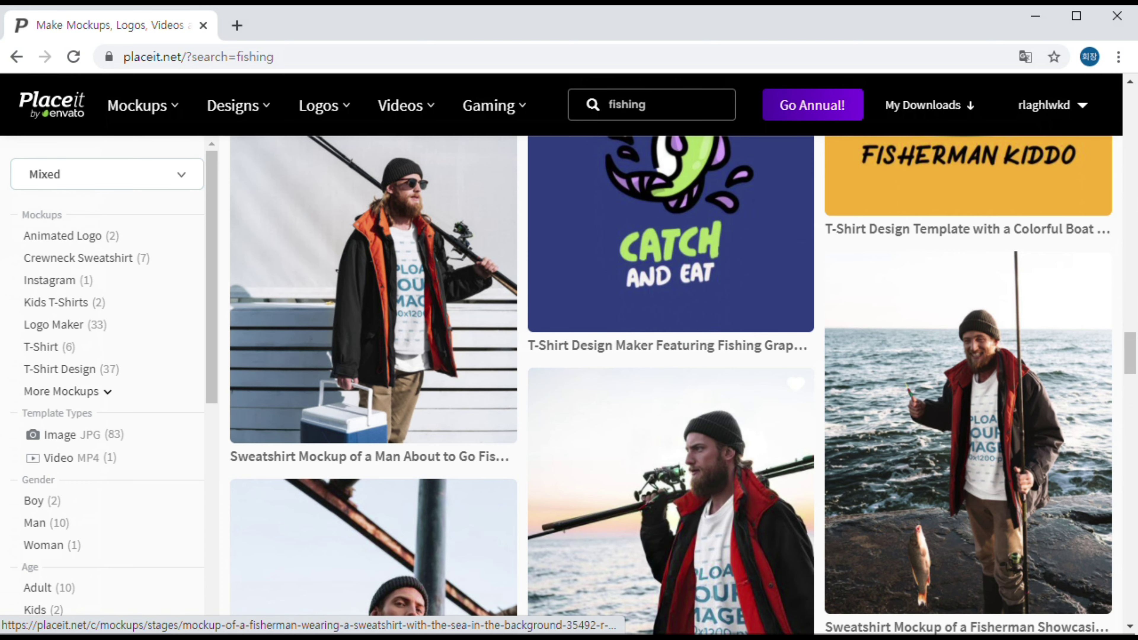
{"action": "scroll", "coordinate": [670, 386], "scroll_direction": "down", "scroll_amount": 4}
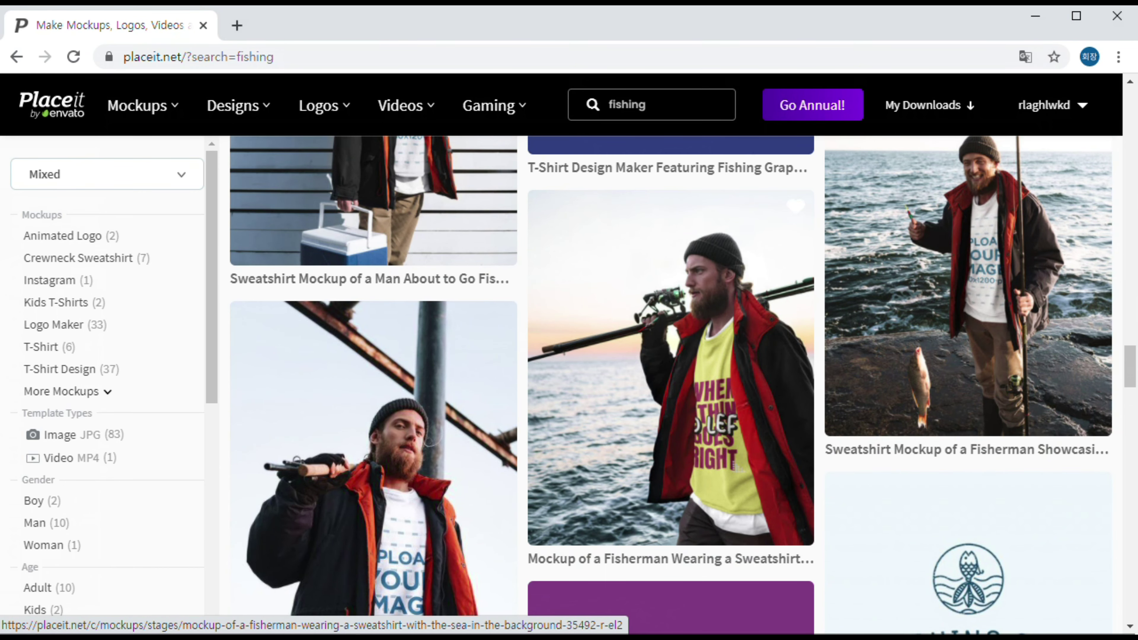
{"action": "scroll", "coordinate": [670, 386], "scroll_direction": "up", "scroll_amount": 10}
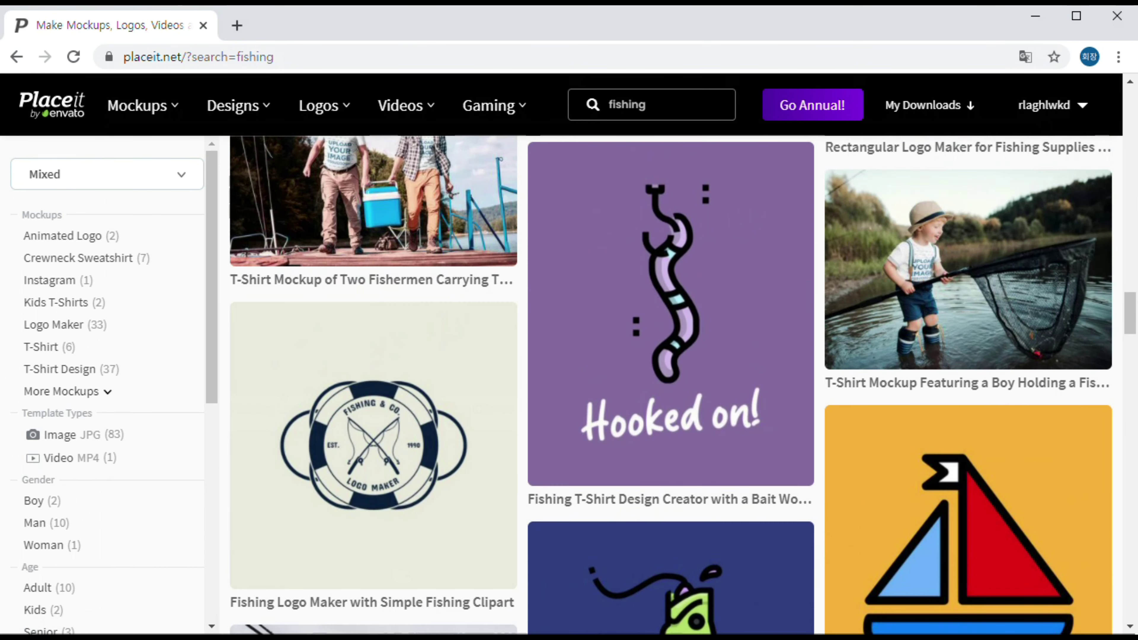
{"action": "scroll", "coordinate": [671, 385], "scroll_direction": "up", "scroll_amount": 8}
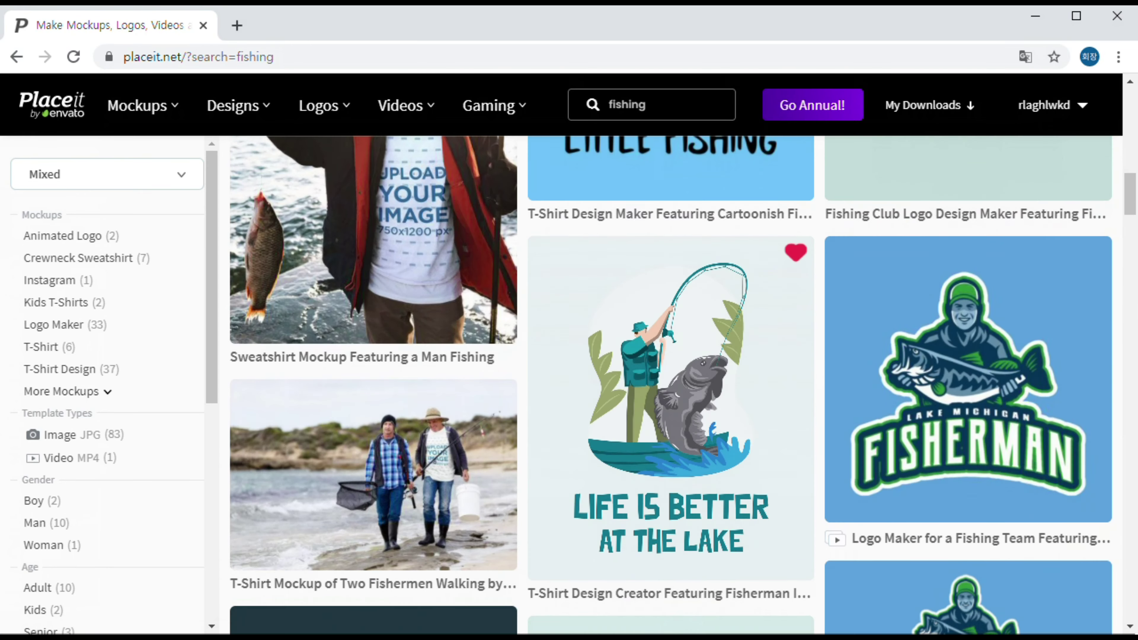
{"action": "scroll", "coordinate": [671, 385], "scroll_direction": "up", "scroll_amount": 4}
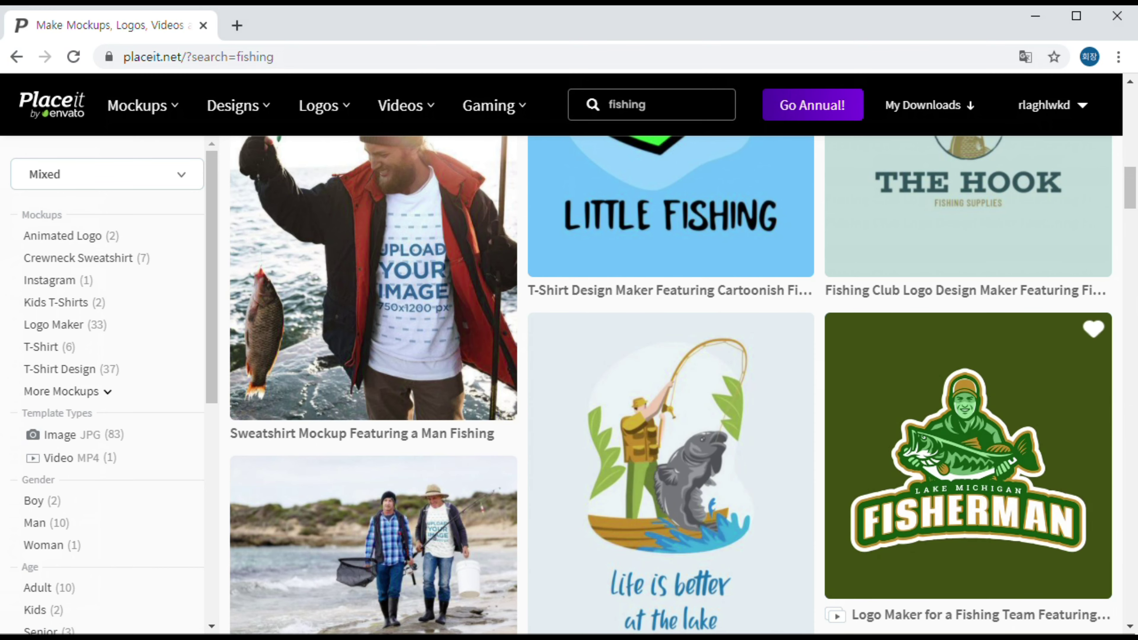
{"action": "scroll", "coordinate": [671, 385], "scroll_direction": "down", "scroll_amount": 1}
{"action": "scroll", "coordinate": [670, 386], "scroll_direction": "down", "scroll_amount": 10}
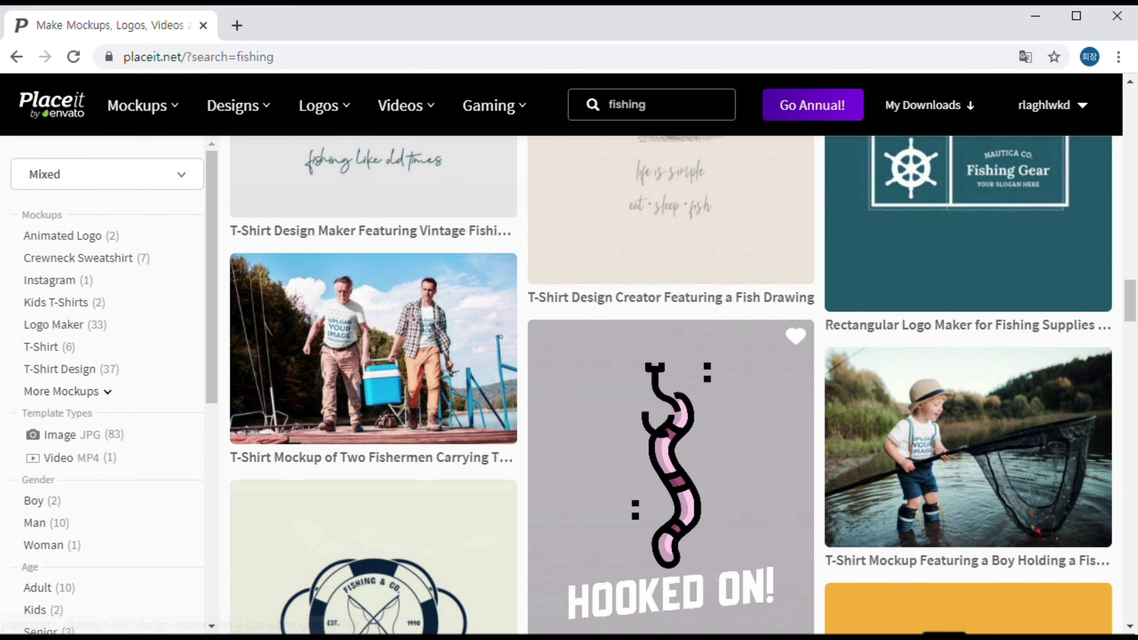
Open the account's My Favorites page and look through the saved designs and mockups
{"action": "mouse_move", "coordinate": [1051, 105]}
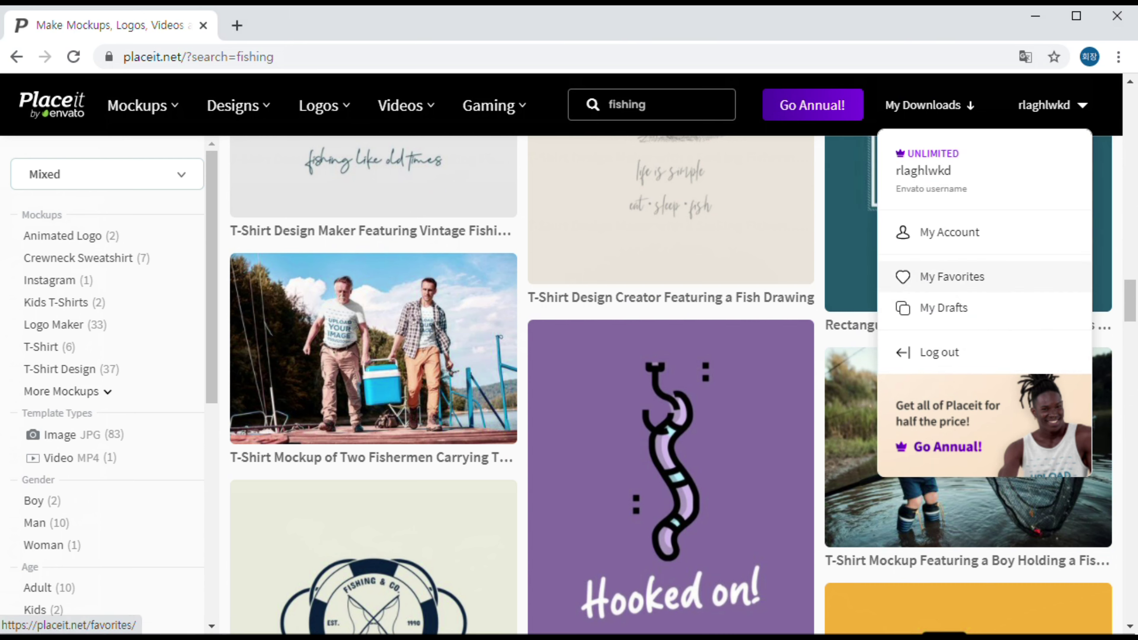
{"action": "left_click", "coordinate": [952, 277]}
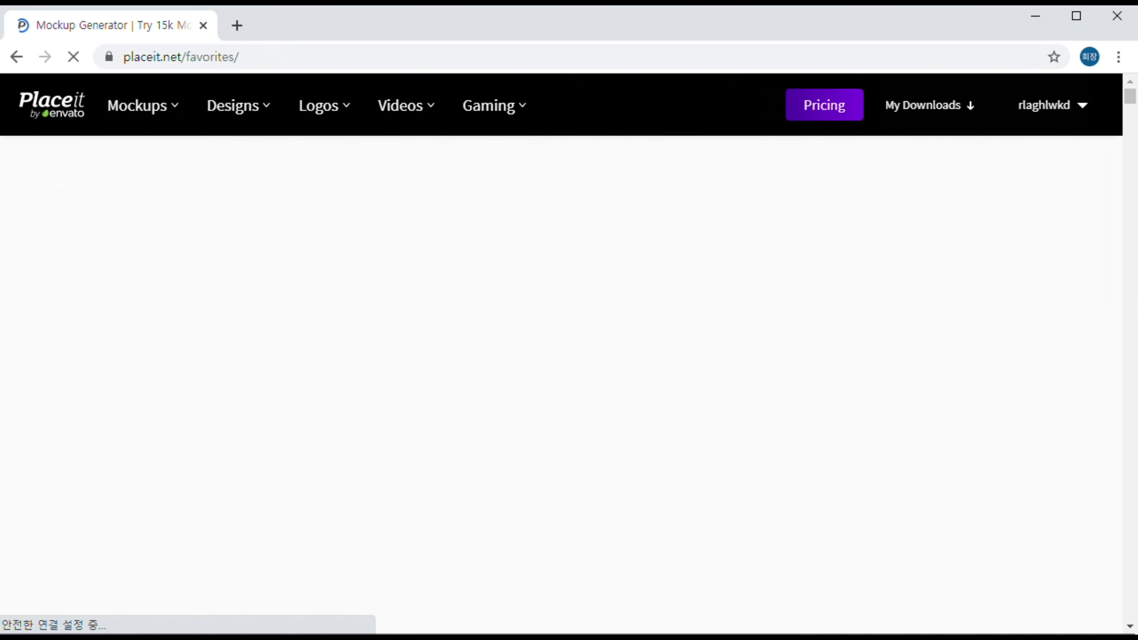
{"action": "scroll", "coordinate": [435, 331], "scroll_direction": "down", "scroll_amount": 6}
{"action": "scroll", "coordinate": [434, 332], "scroll_direction": "up", "scroll_amount": 6}
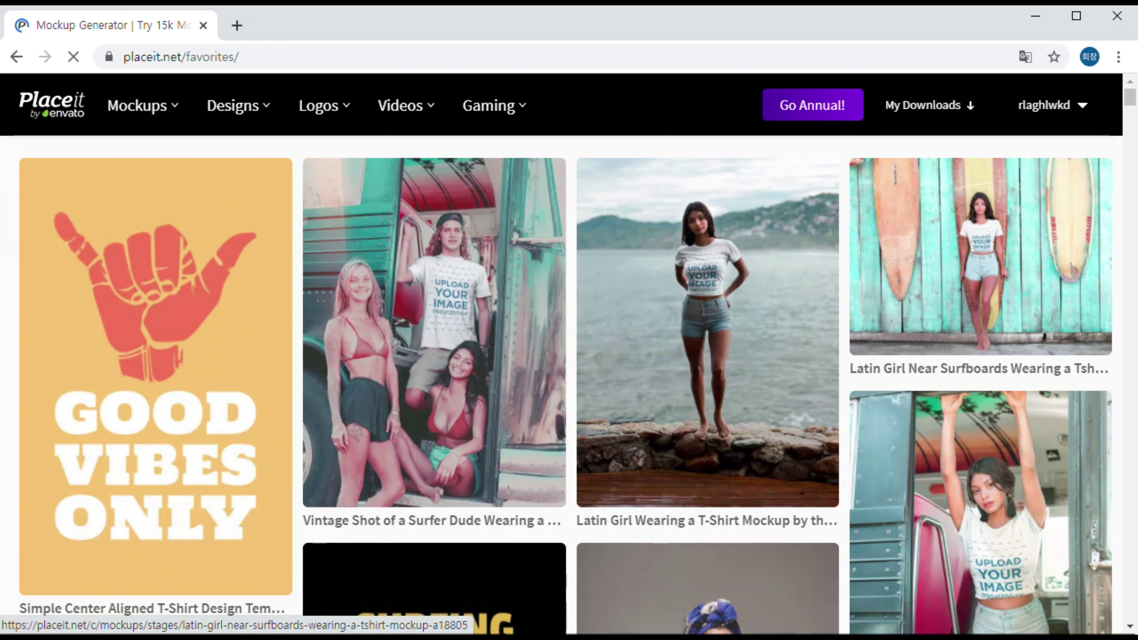
{"action": "scroll", "coordinate": [981, 336], "scroll_direction": "down", "scroll_amount": 15}
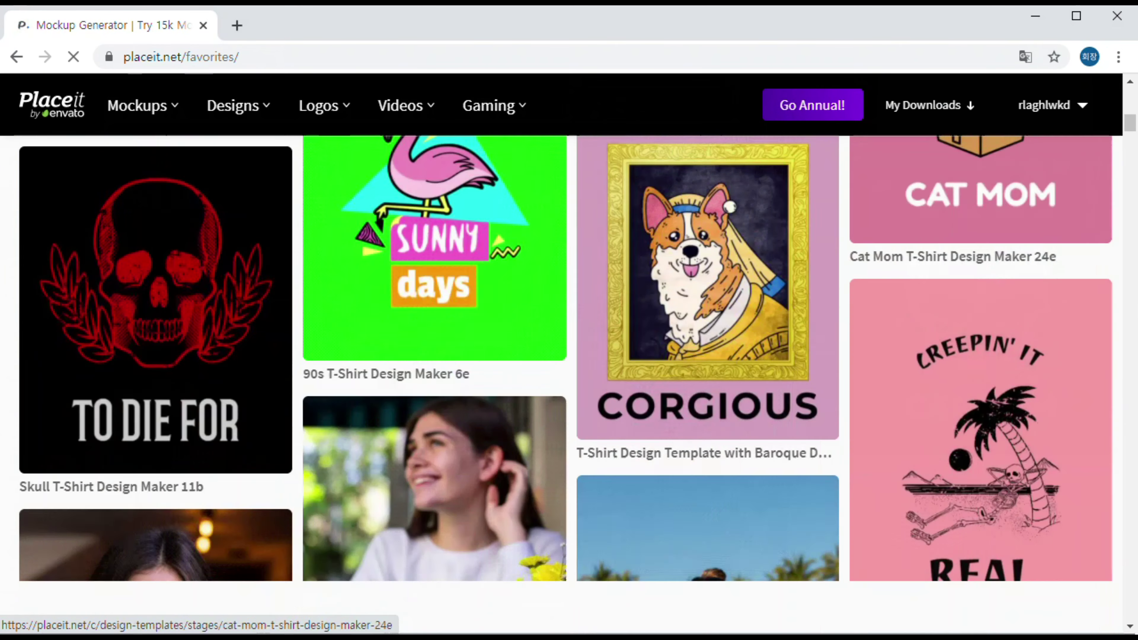
{"action": "scroll", "coordinate": [981, 336], "scroll_direction": "down", "scroll_amount": 10}
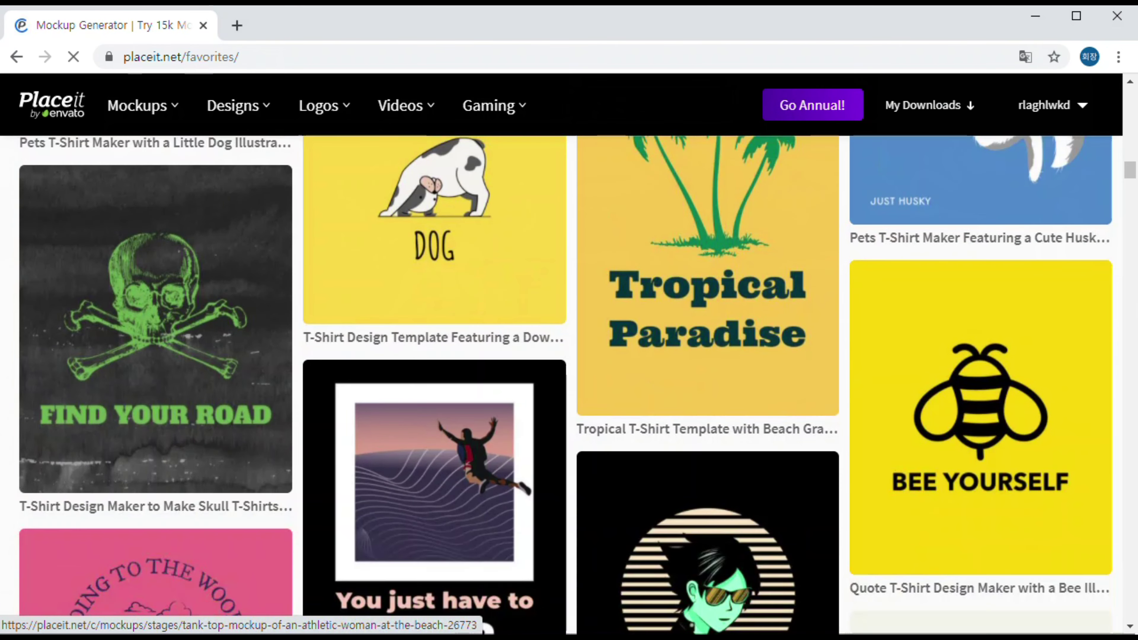
{"action": "scroll", "coordinate": [981, 336], "scroll_direction": "down", "scroll_amount": 20}
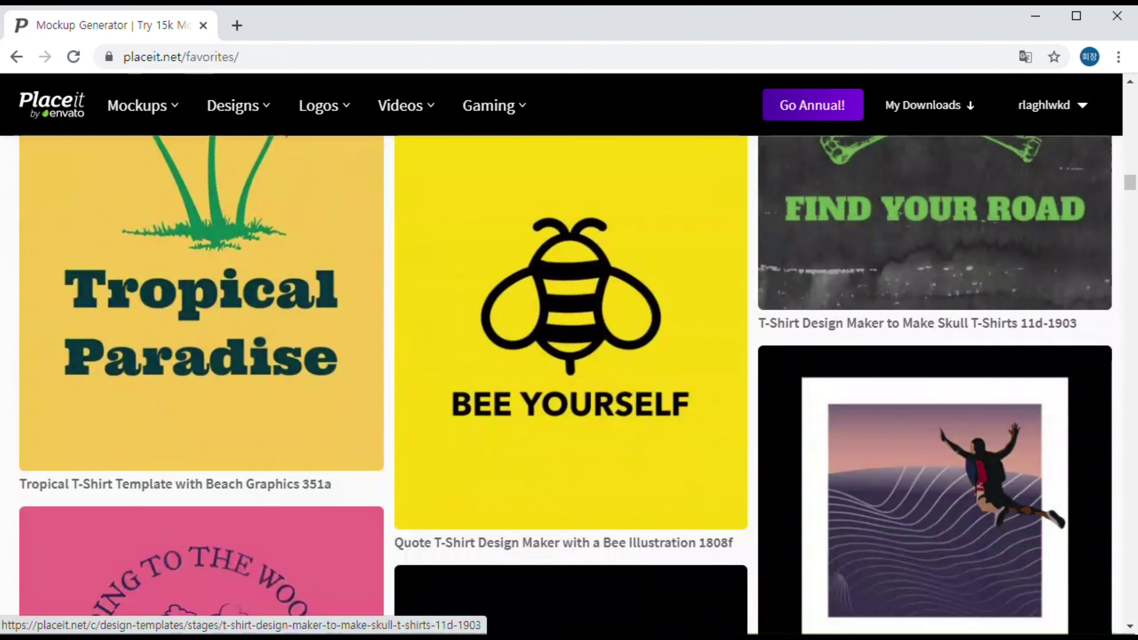
{"action": "scroll", "coordinate": [981, 336], "scroll_direction": "down", "scroll_amount": 10}
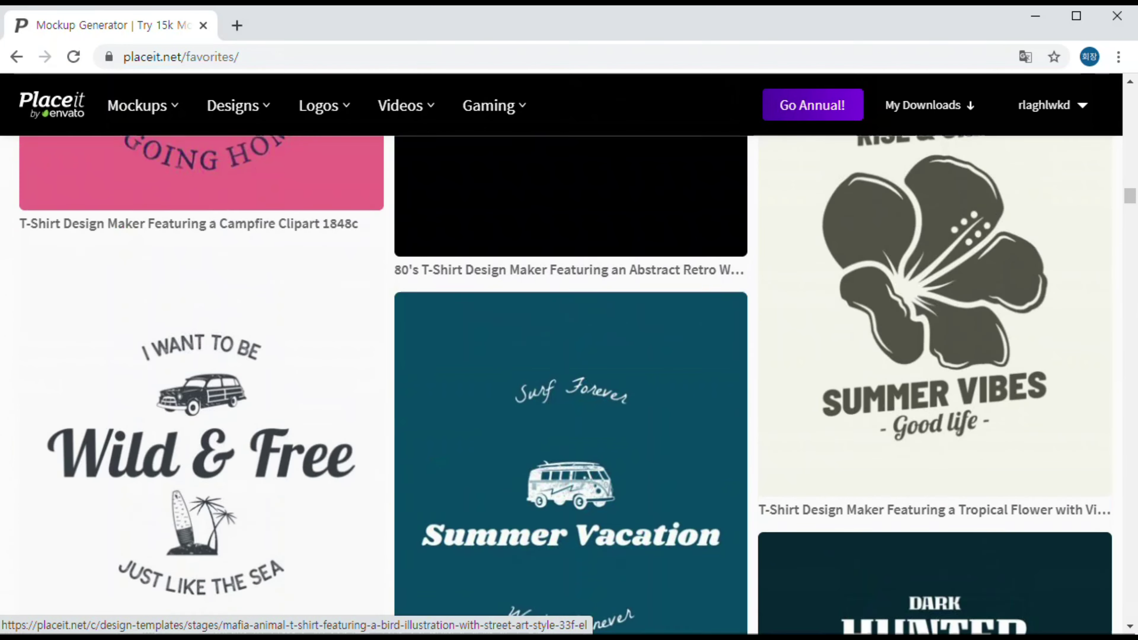
{"action": "scroll", "coordinate": [744, 336], "scroll_direction": "down", "scroll_amount": 10}
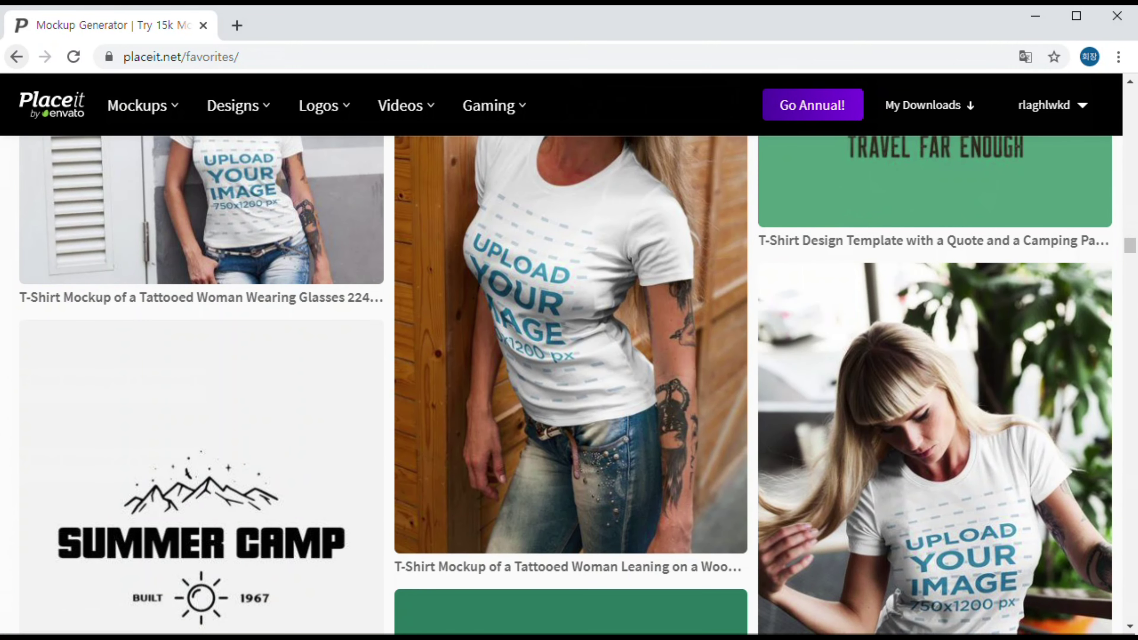
Return to the fishing search results and open the "T-Shirt Design Creator Featuring an Illustrated Fishing Scene" template for editing
{"action": "key", "text": "alt+Left"}
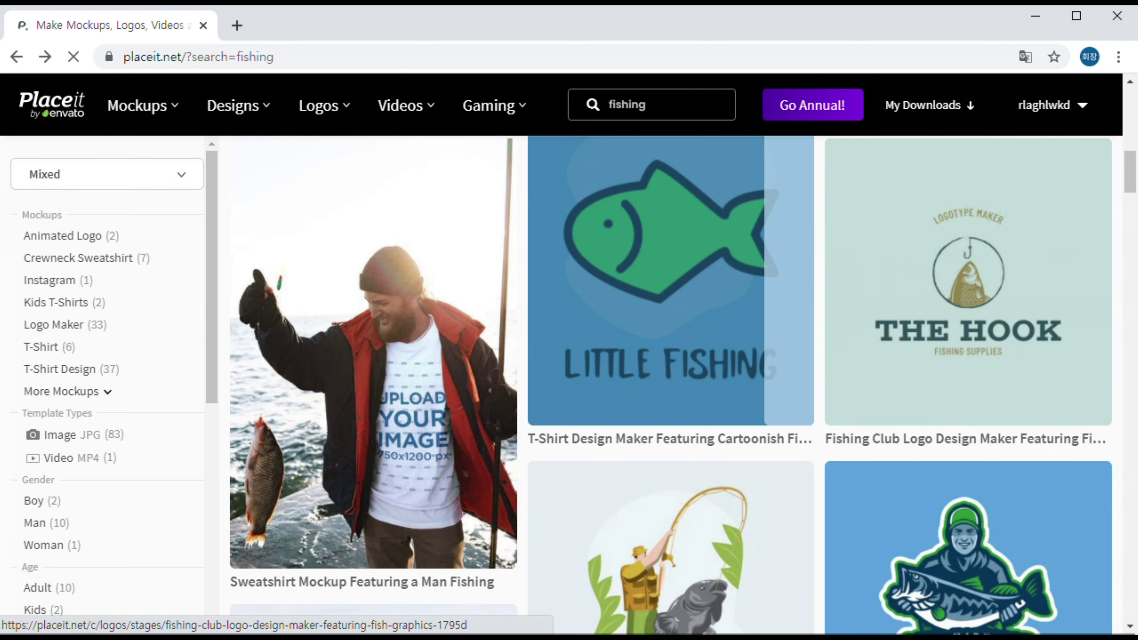
{"action": "scroll", "coordinate": [967, 269], "scroll_direction": "down", "scroll_amount": 10}
{"action": "scroll", "coordinate": [967, 269], "scroll_direction": "down", "scroll_amount": 10}
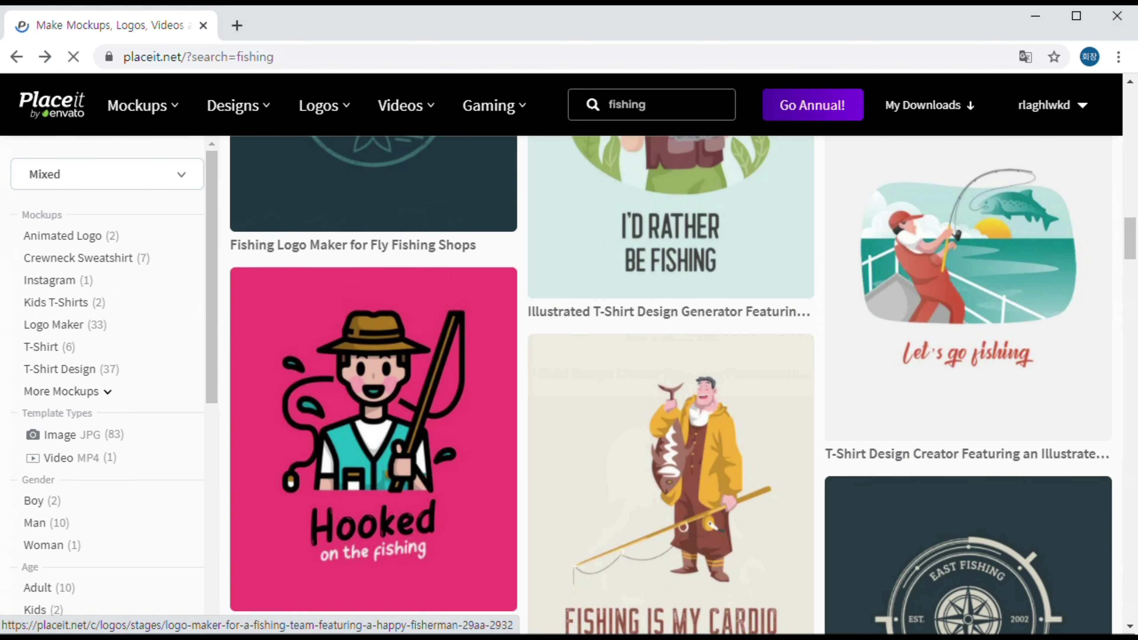
{"action": "scroll", "coordinate": [967, 313], "scroll_direction": "up", "scroll_amount": 2}
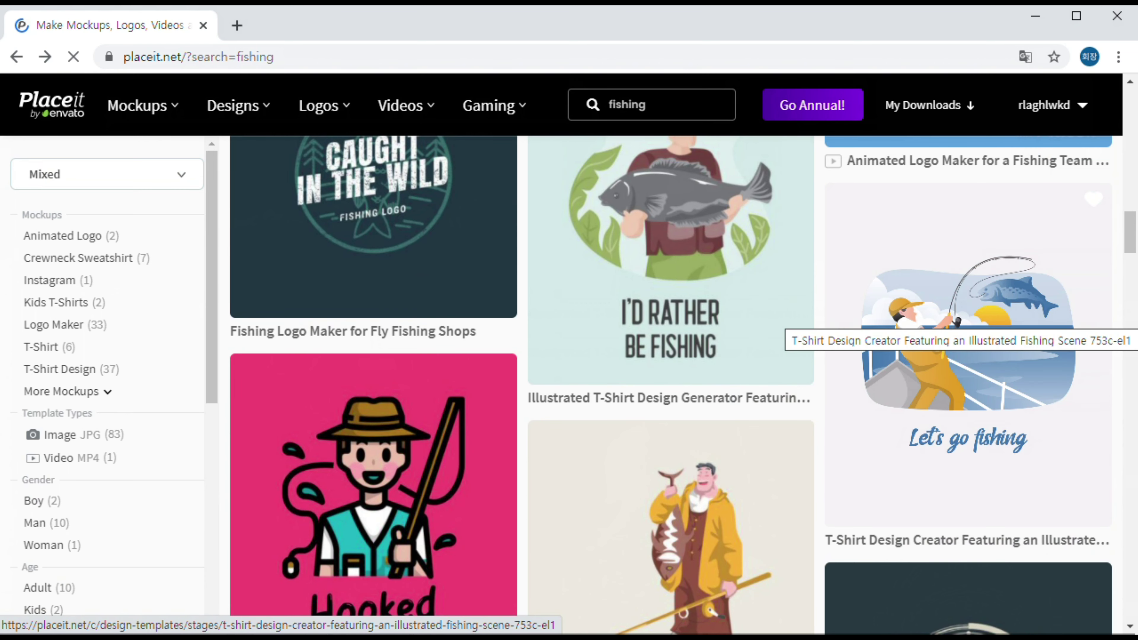
{"action": "left_click", "coordinate": [968, 341]}
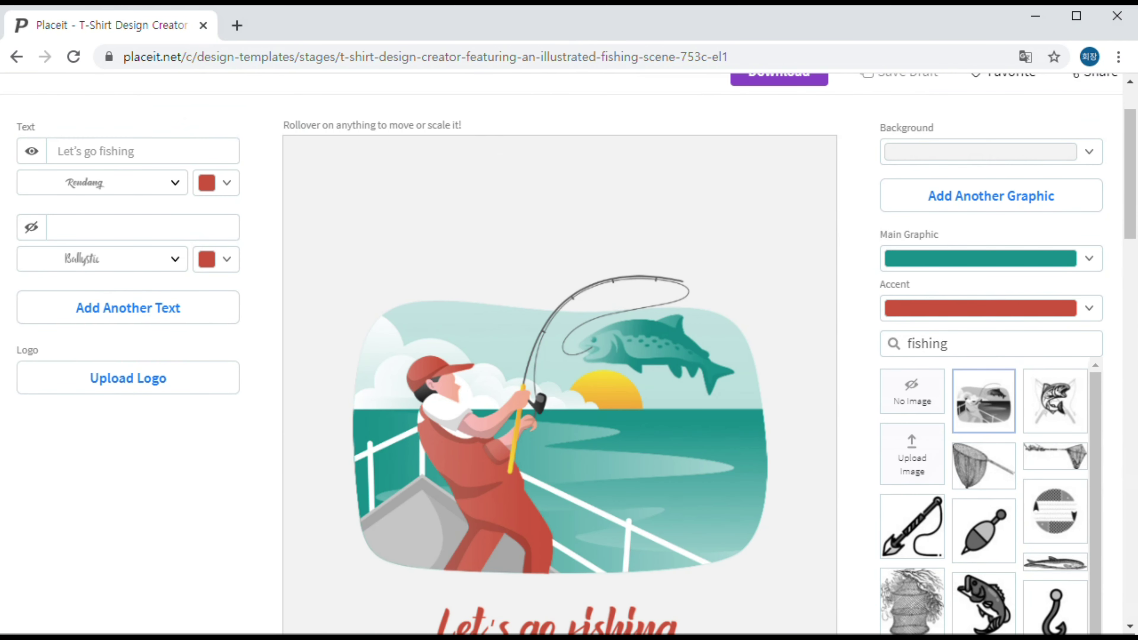
Change the design's main text line to "Let's grab a fish"
{"action": "scroll", "coordinate": [568, 354], "scroll_direction": "down", "scroll_amount": 2}
{"action": "scroll", "coordinate": [569, 354], "scroll_direction": "up", "scroll_amount": 4}
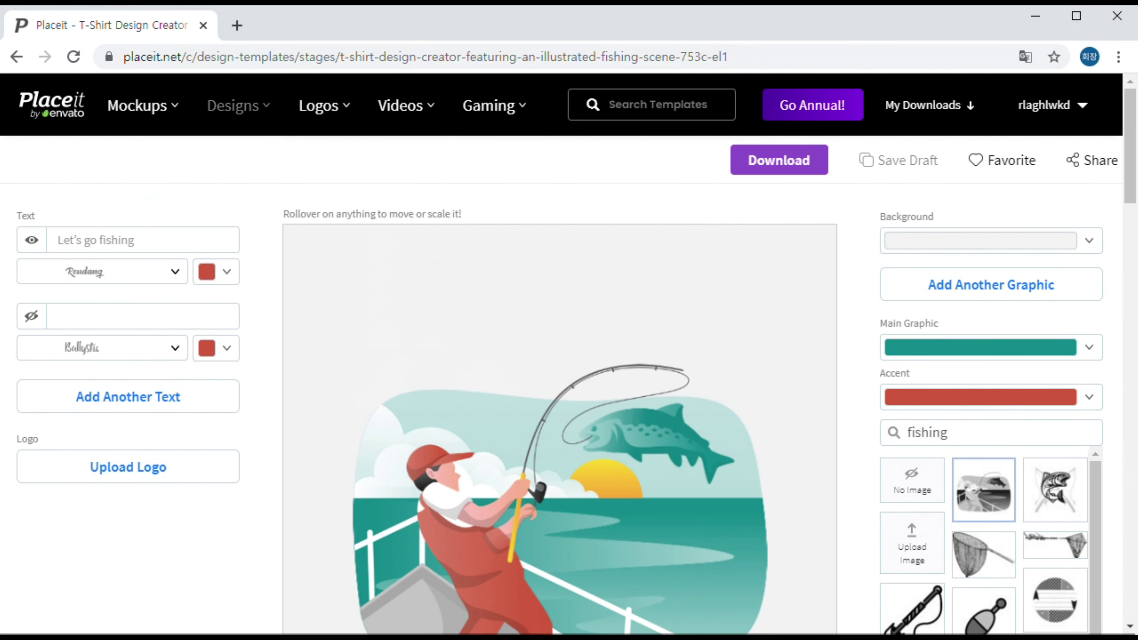
{"action": "scroll", "coordinate": [568, 354], "scroll_direction": "down", "scroll_amount": 4}
{"action": "scroll", "coordinate": [568, 355], "scroll_direction": "up", "scroll_amount": 2}
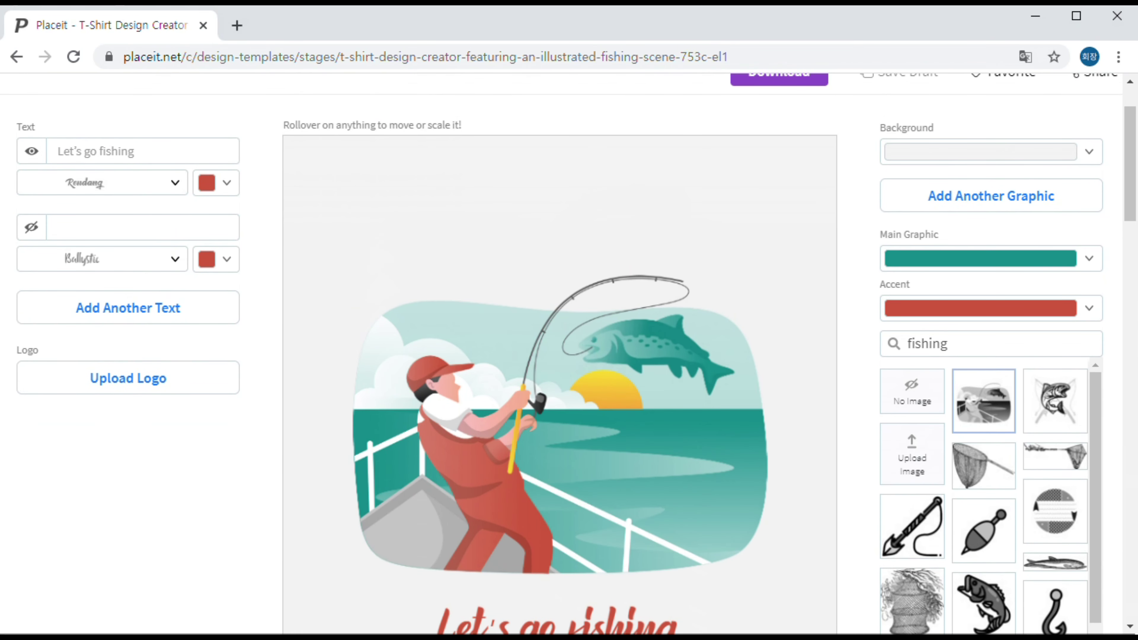
{"action": "scroll", "coordinate": [569, 354], "scroll_direction": "down", "scroll_amount": 4}
{"action": "scroll", "coordinate": [569, 354], "scroll_direction": "up", "scroll_amount": 2}
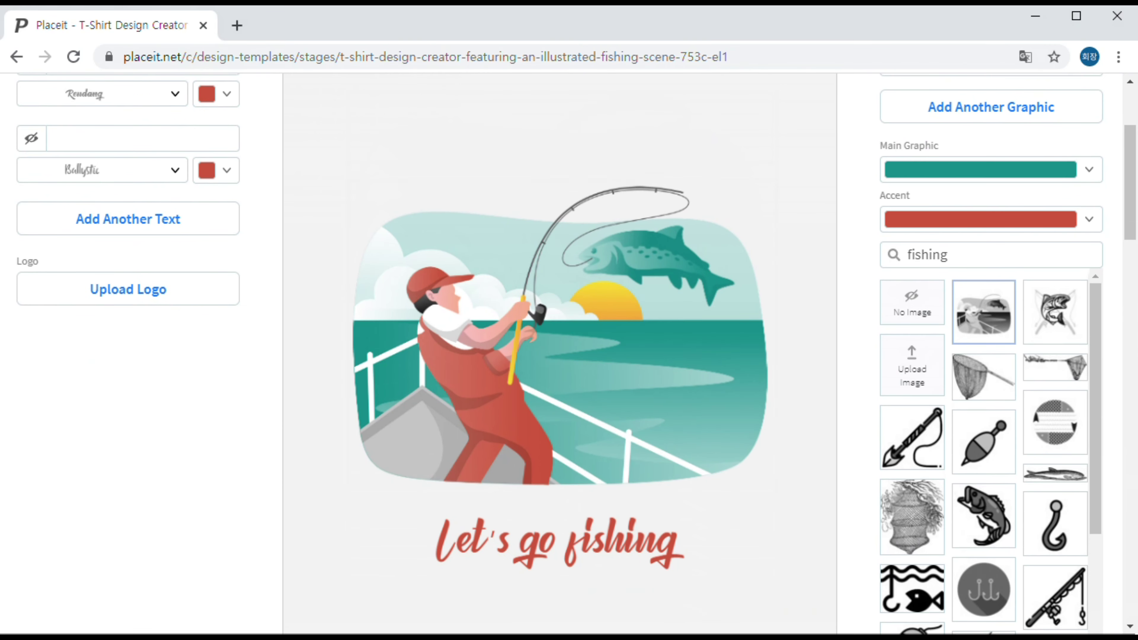
{"action": "scroll", "coordinate": [568, 354], "scroll_direction": "up", "scroll_amount": 2}
{"action": "left_click_drag", "start_coordinate": [85, 151], "coordinate": [134, 152]}
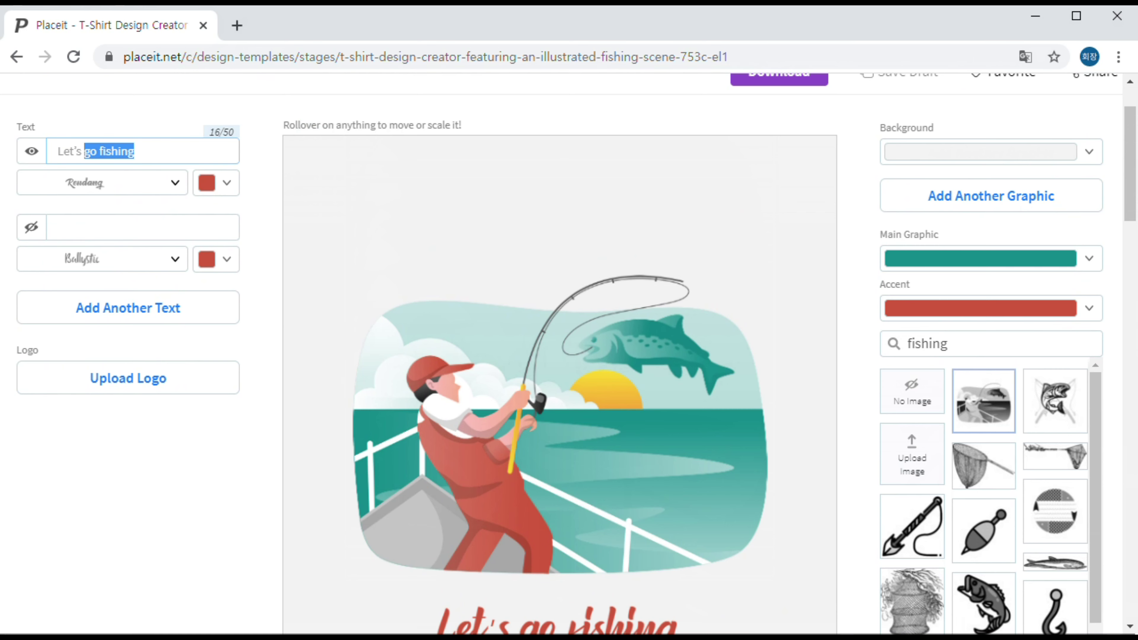
{"action": "type", "text": "grab a fish"}
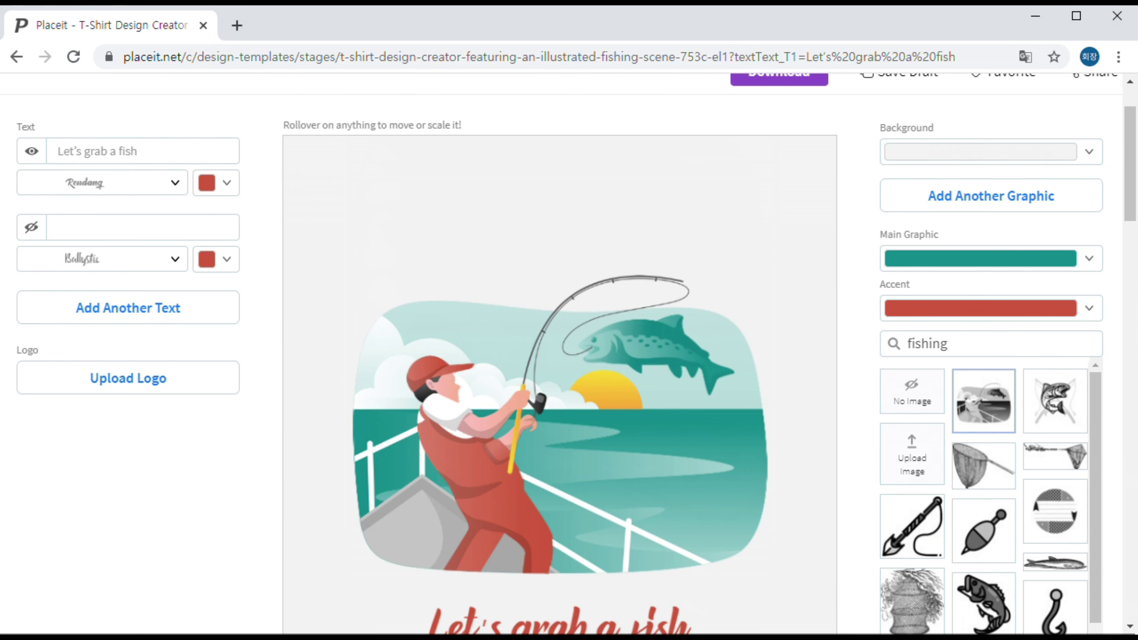
{"action": "scroll", "coordinate": [103, 271], "scroll_direction": "down", "scroll_amount": 1}
{"action": "scroll", "coordinate": [102, 272], "scroll_direction": "up", "scroll_amount": 3}
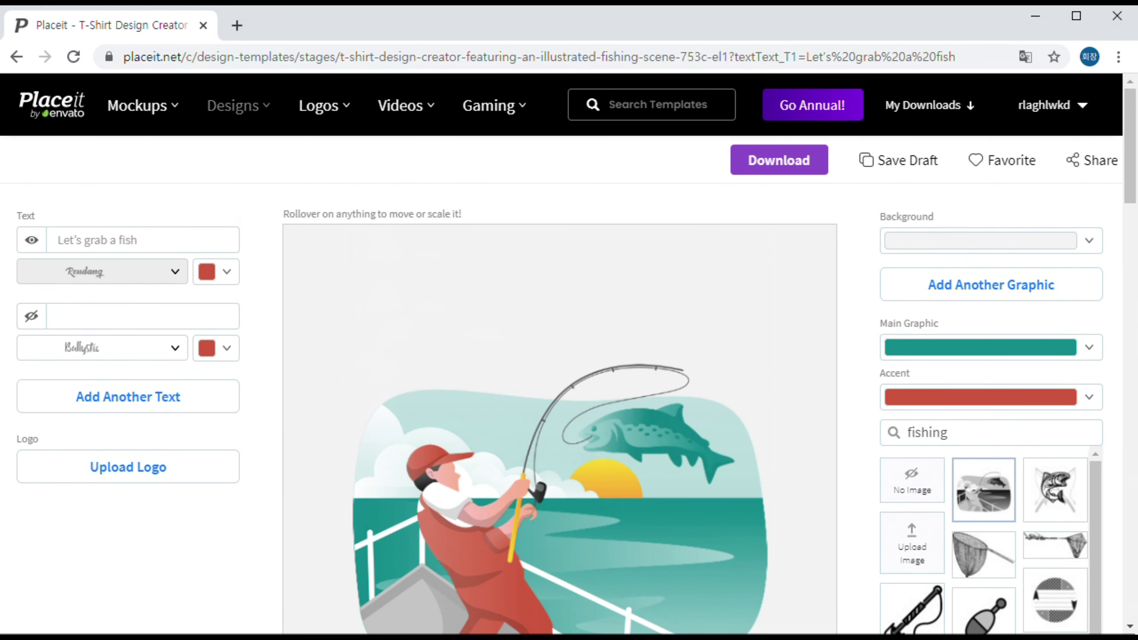
{"action": "left_click", "coordinate": [103, 271]}
{"action": "left_click", "coordinate": [294, 265]}
{"action": "scroll", "coordinate": [560, 358], "scroll_direction": "down", "scroll_amount": 2}
{"action": "left_click", "coordinate": [203, 178]}
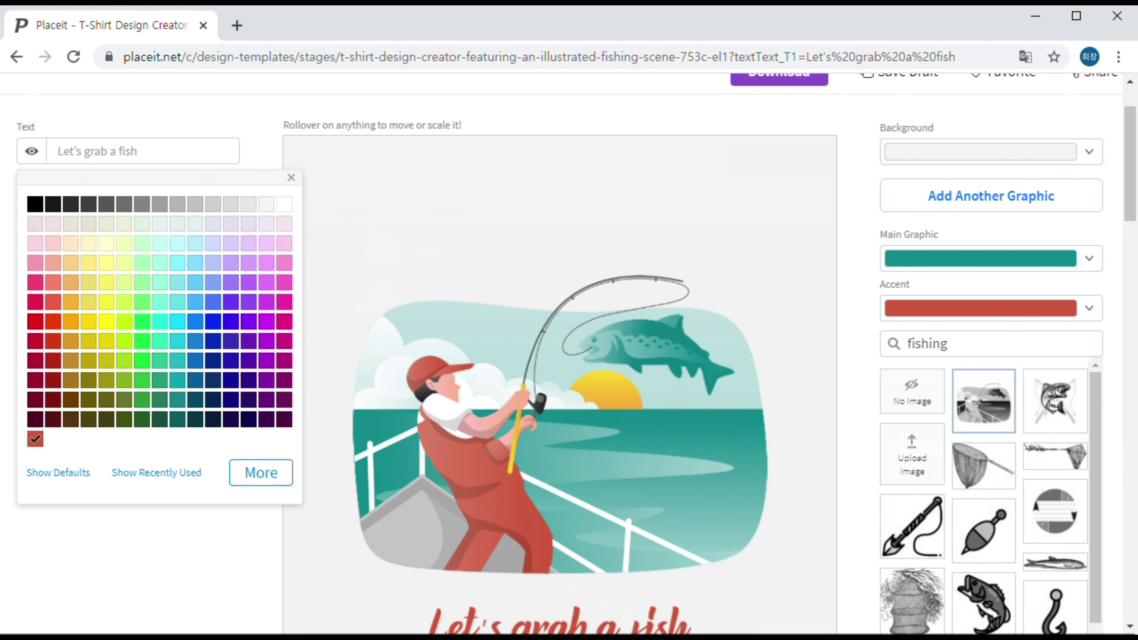
{"action": "key", "text": "Escape"}
{"action": "scroll", "coordinate": [560, 354], "scroll_direction": "down", "scroll_amount": 2}
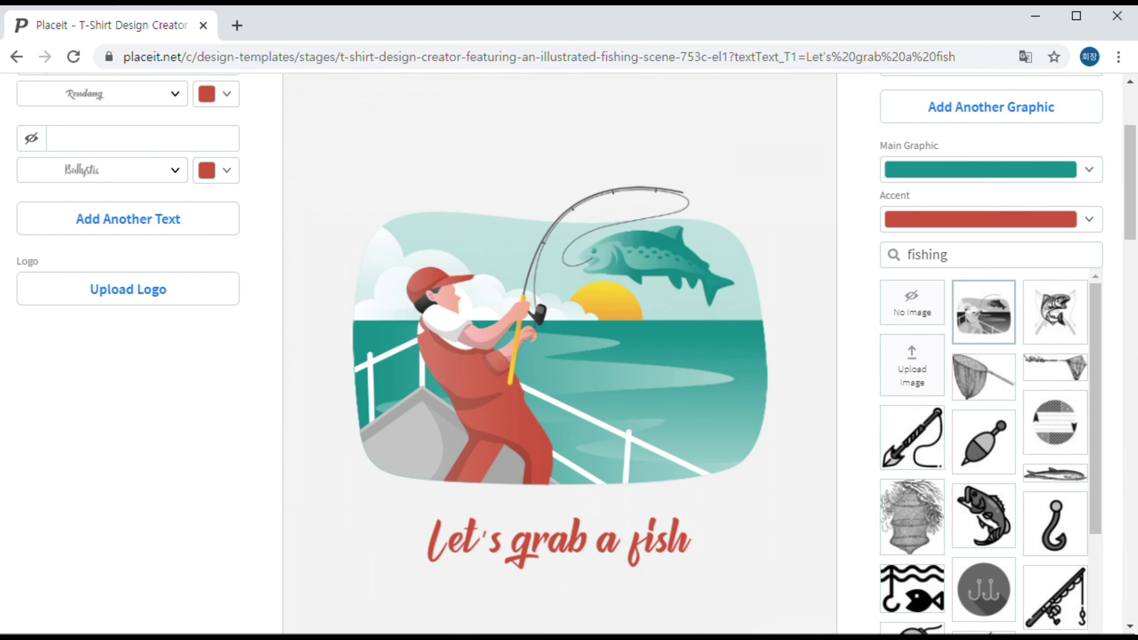
{"action": "scroll", "coordinate": [560, 354], "scroll_direction": "up", "scroll_amount": 2}
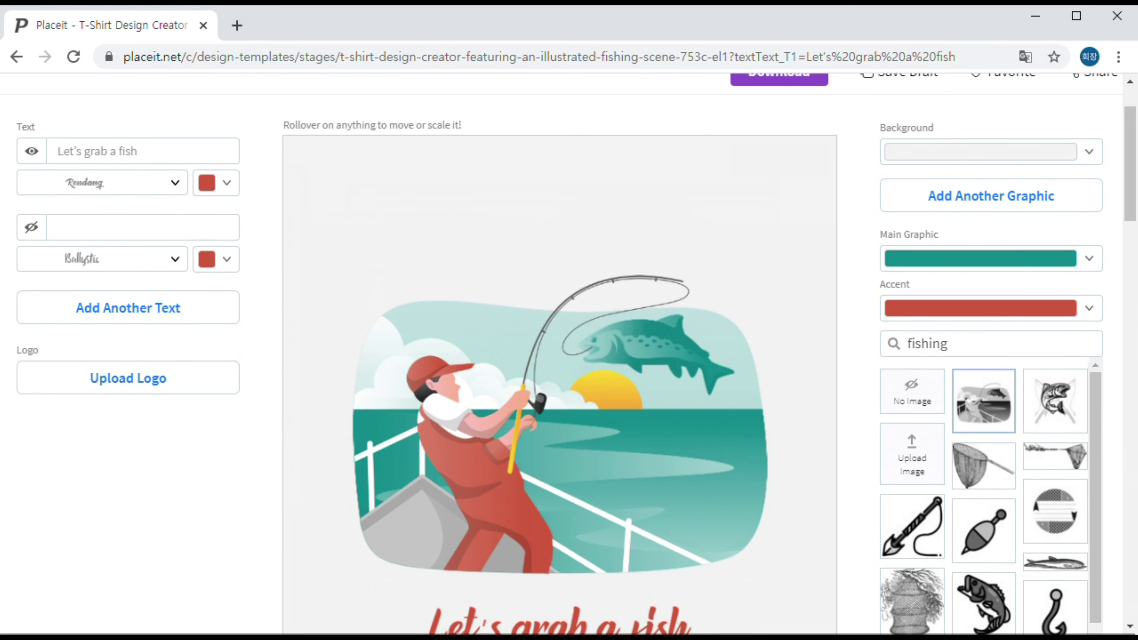
{"action": "scroll", "coordinate": [560, 354], "scroll_direction": "down", "scroll_amount": 2}
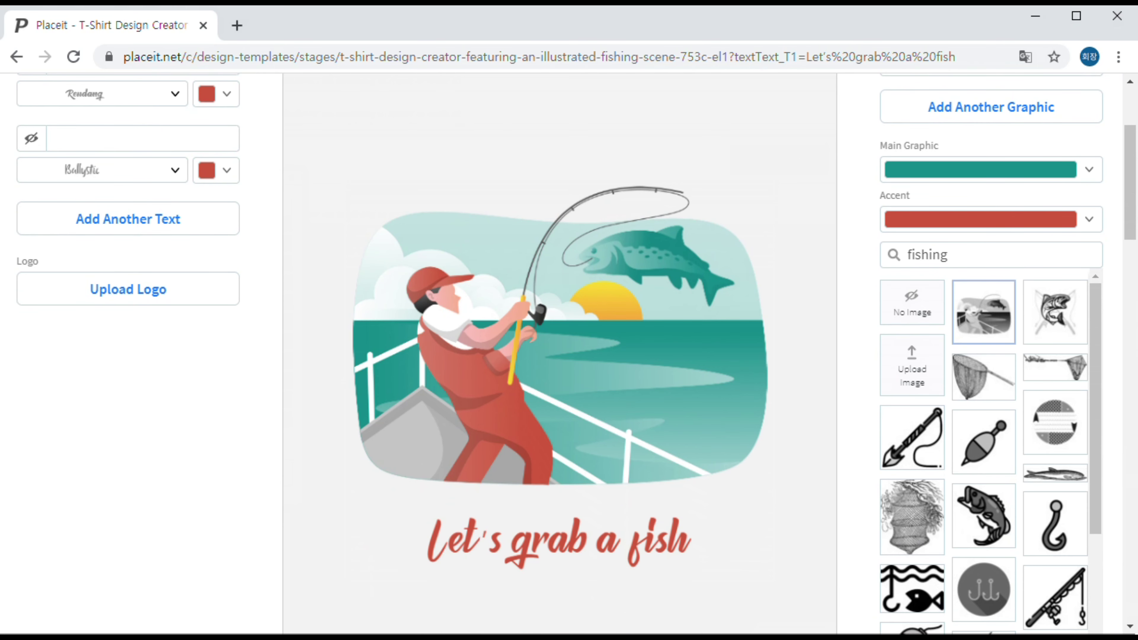
Compare several blue shades for the Main Graphic color and set it to bright blue
{"action": "scroll", "coordinate": [560, 354], "scroll_direction": "up", "scroll_amount": 2}
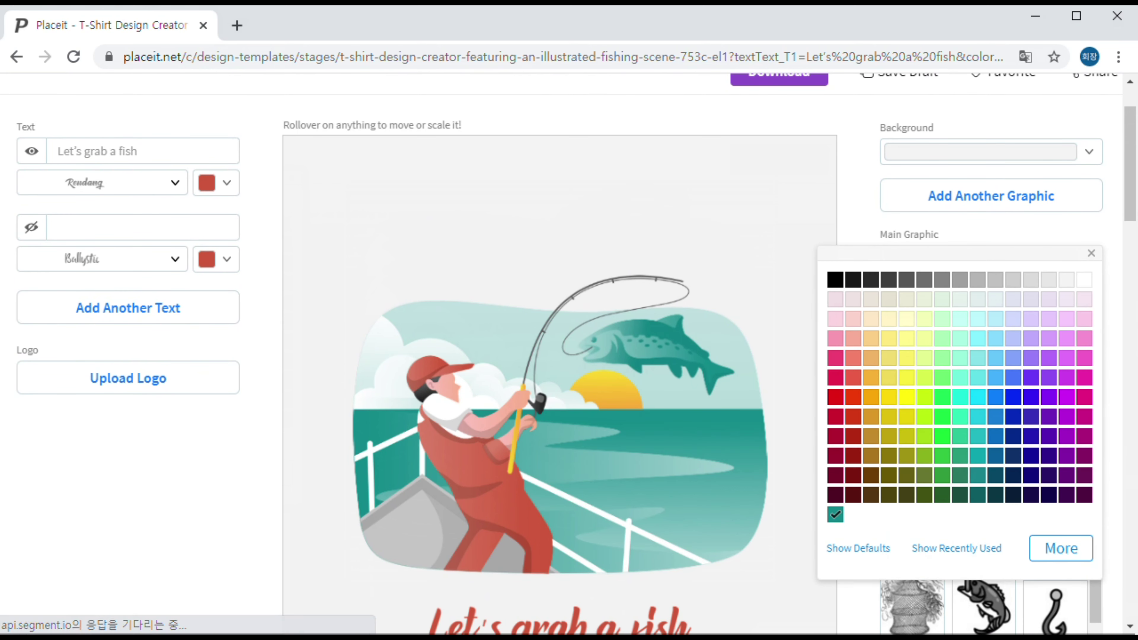
{"action": "left_click", "coordinate": [995, 396]}
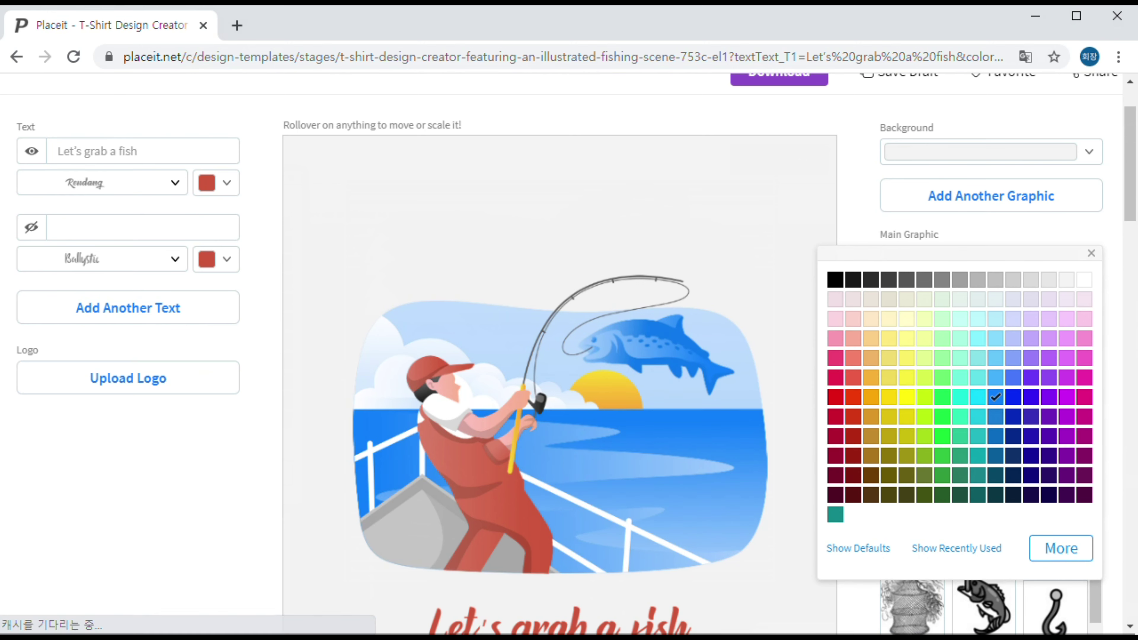
{"action": "left_click", "coordinate": [995, 416]}
{"action": "left_click", "coordinate": [1031, 436]}
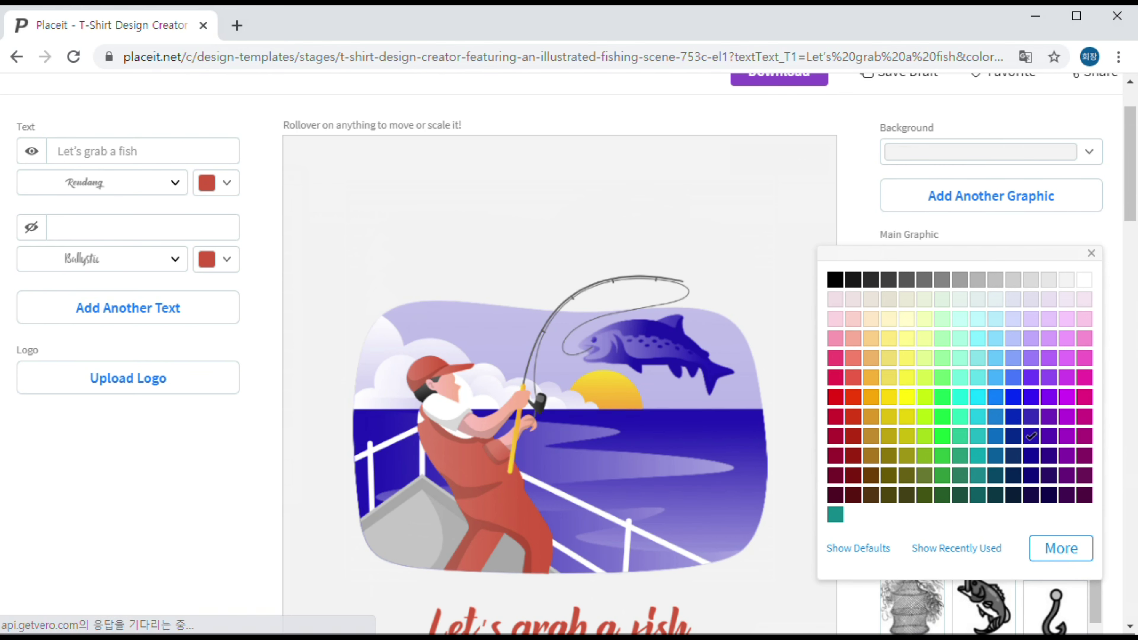
{"action": "left_click", "coordinate": [994, 396]}
{"action": "key", "text": "Escape"}
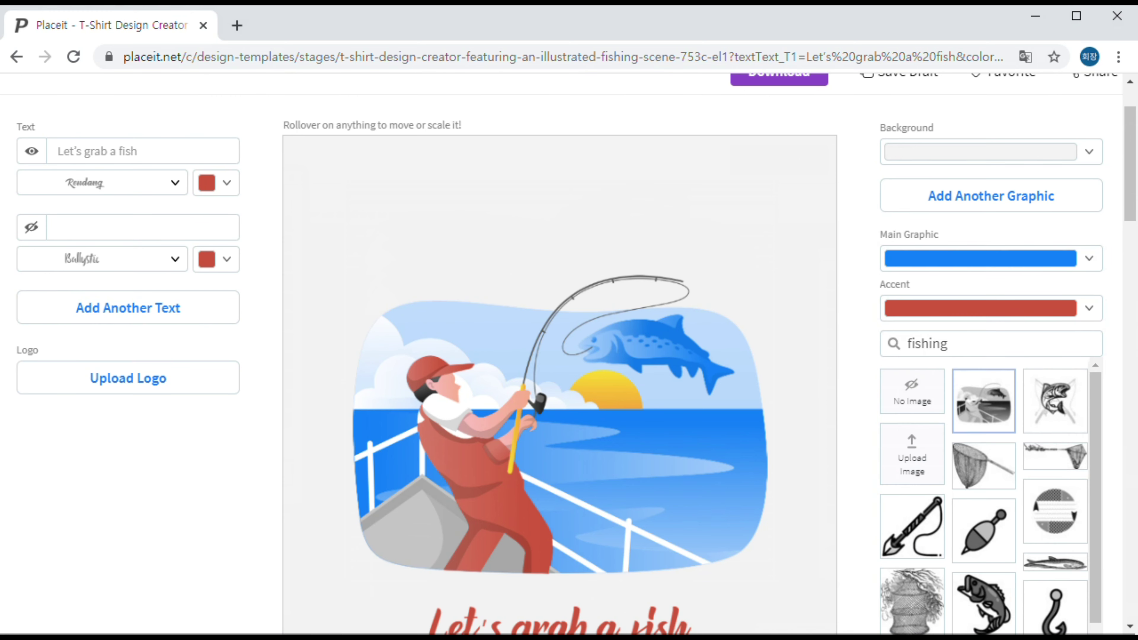
Try green, yellow and red shades for the Accent color and settle on pink for the fisherman's outfit
{"action": "left_click", "coordinate": [1088, 308]}
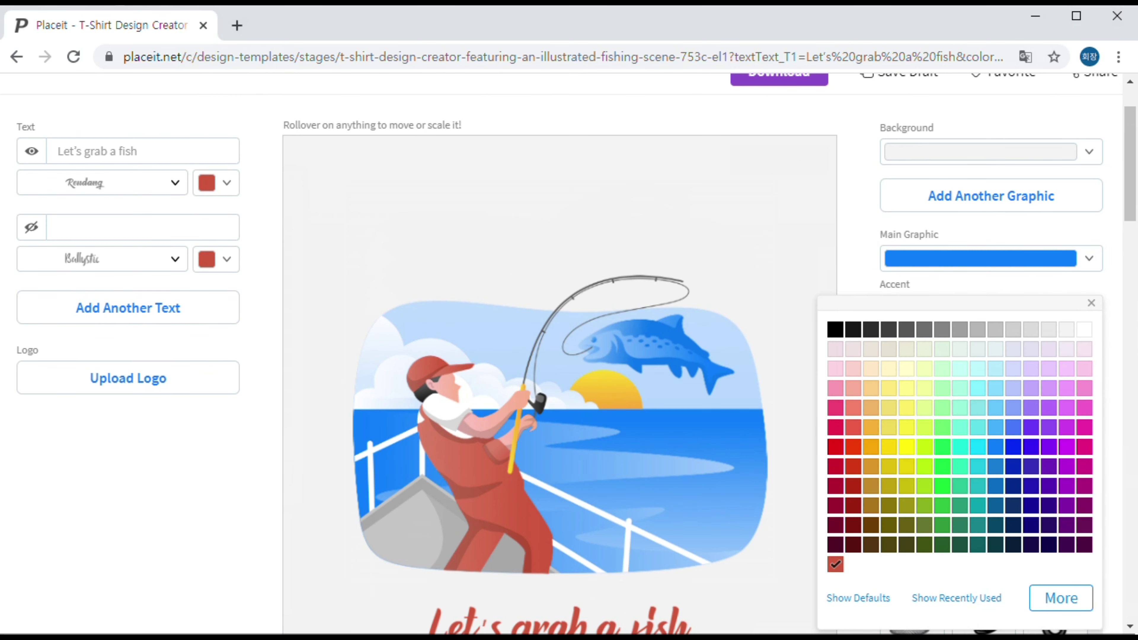
{"action": "left_click", "coordinate": [942, 427]}
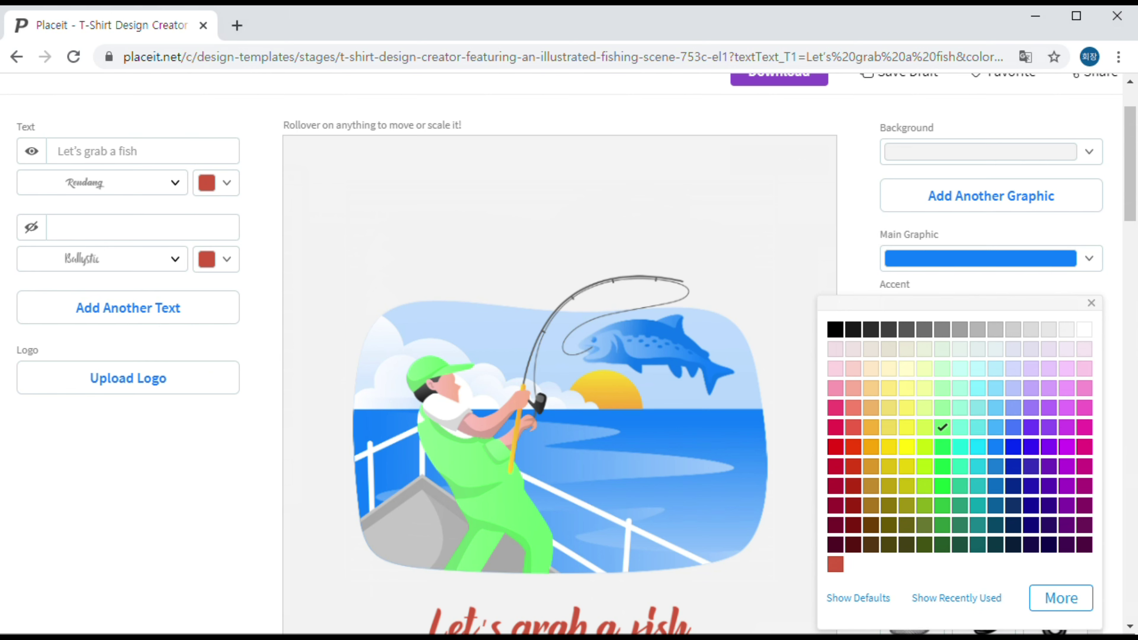
{"action": "left_click", "coordinate": [834, 564]}
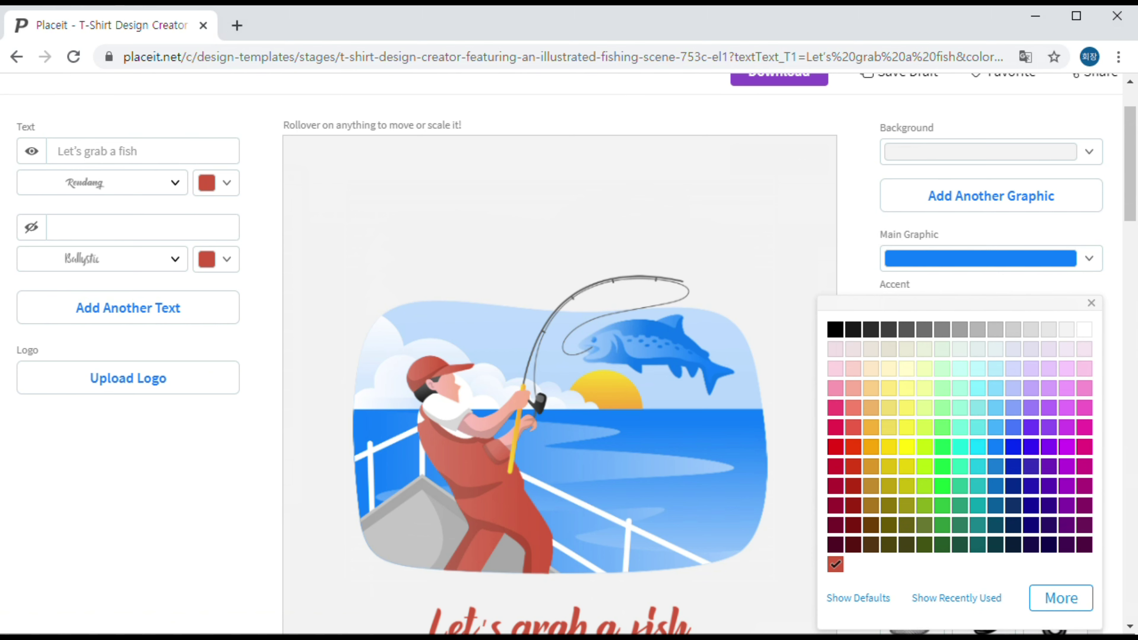
{"action": "left_click", "coordinate": [905, 407]}
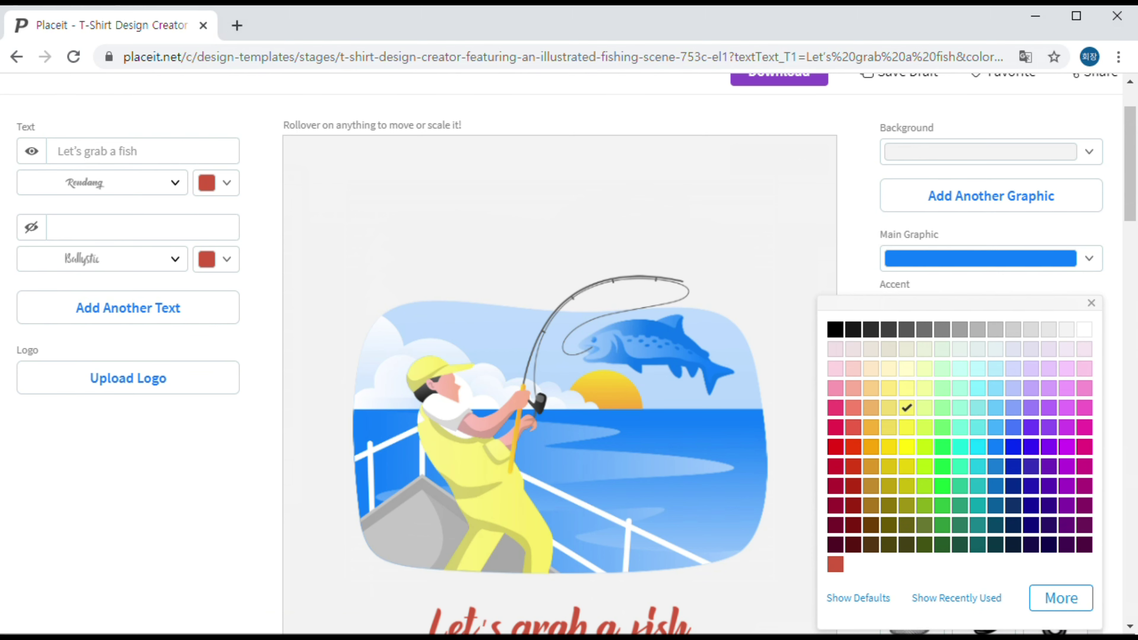
{"action": "left_click", "coordinate": [852, 427]}
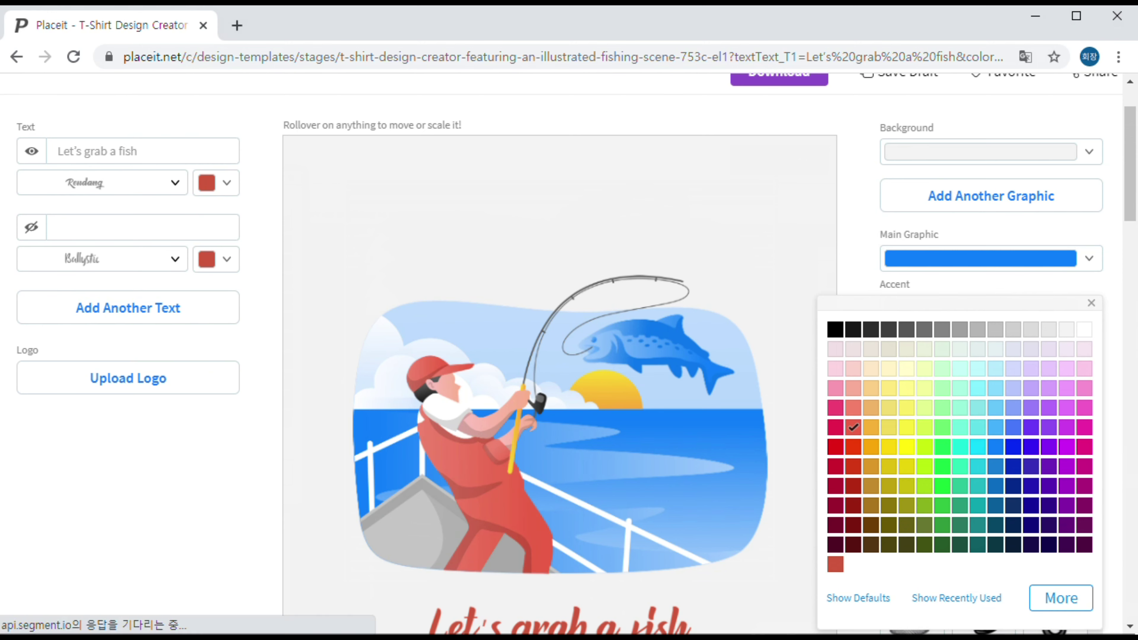
{"action": "left_click", "coordinate": [835, 407]}
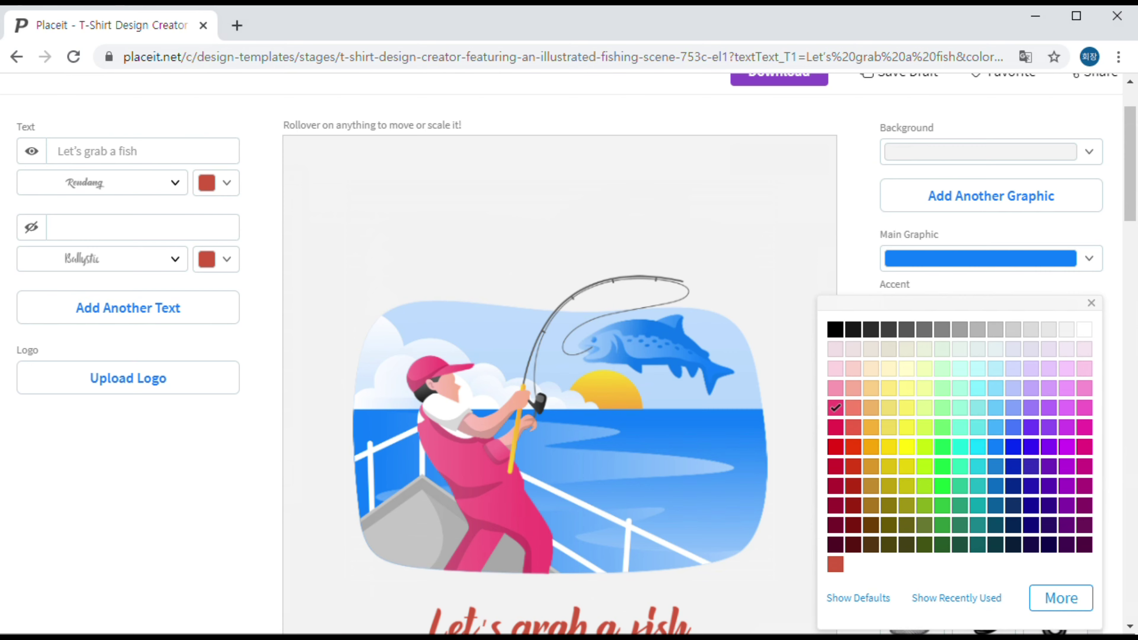
{"action": "key", "text": "Escape"}
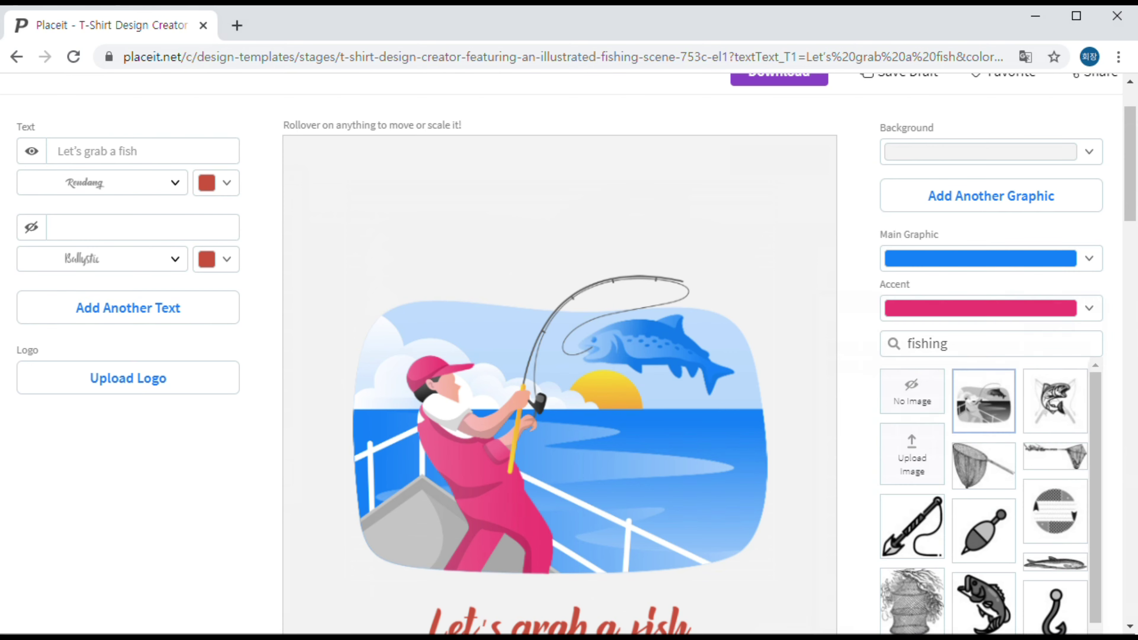
Set the design's background to transparent
{"action": "scroll", "coordinate": [985, 403], "scroll_direction": "down", "scroll_amount": 8}
{"action": "scroll", "coordinate": [986, 403], "scroll_direction": "up", "scroll_amount": 10}
{"action": "scroll", "coordinate": [568, 354], "scroll_direction": "down", "scroll_amount": 4}
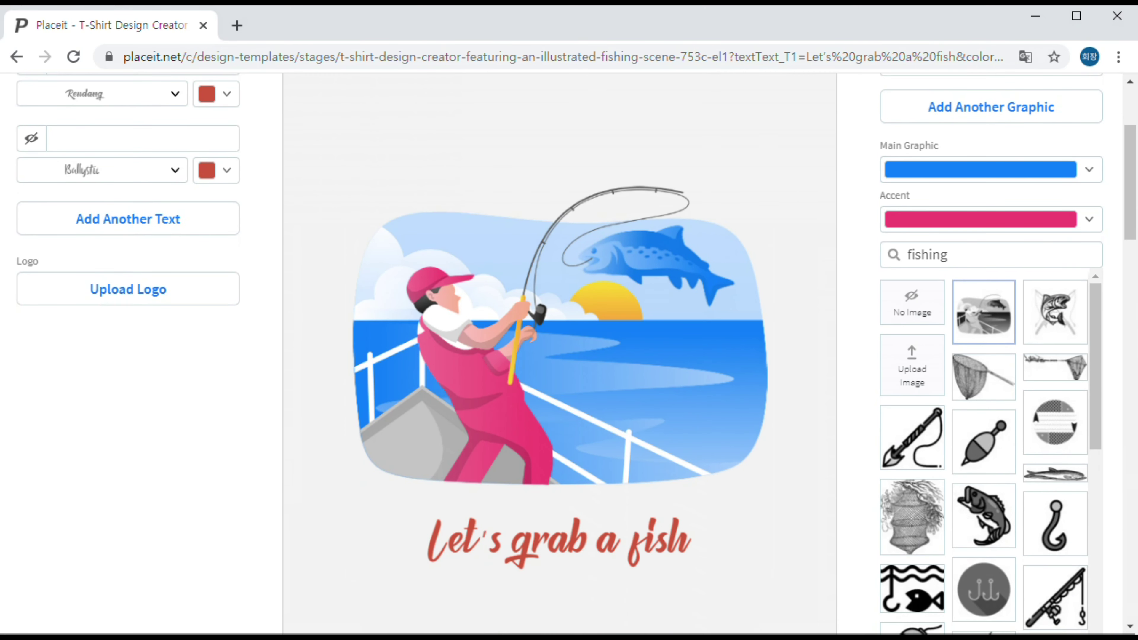
{"action": "scroll", "coordinate": [569, 354], "scroll_direction": "up", "scroll_amount": 2}
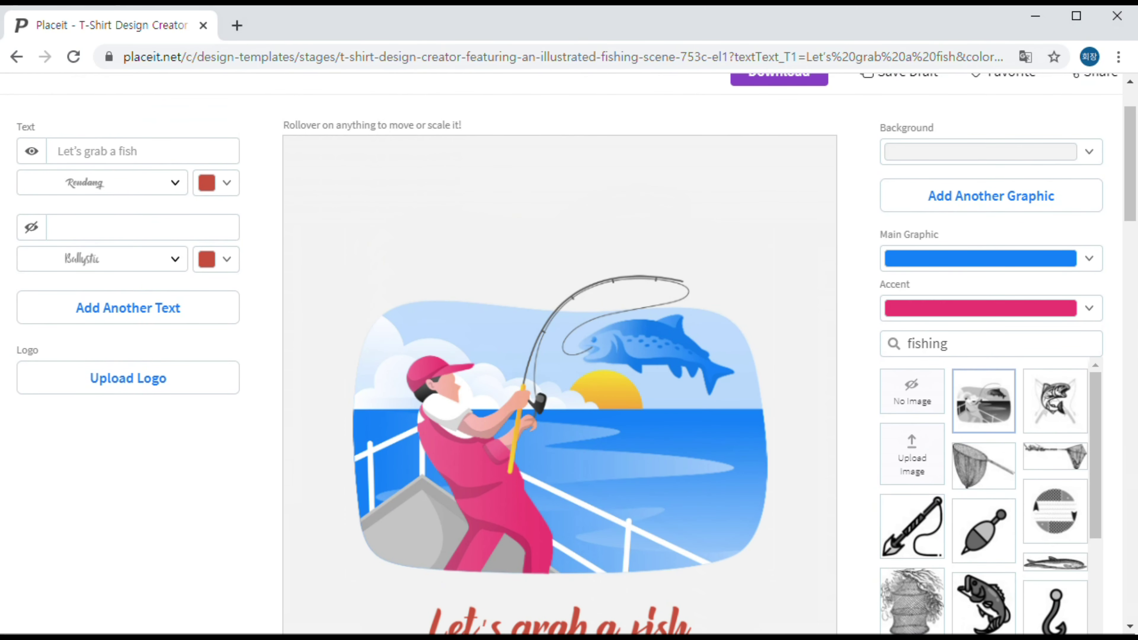
{"action": "left_click", "coordinate": [981, 152]}
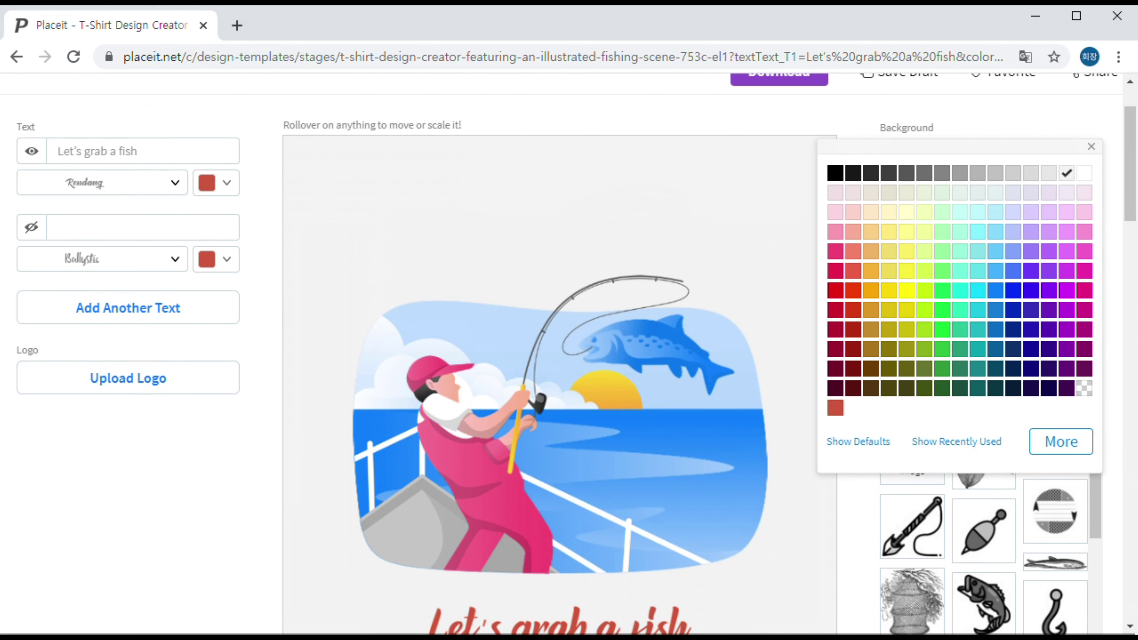
{"action": "scroll", "coordinate": [568, 354], "scroll_direction": "up", "scroll_amount": 1}
{"action": "scroll", "coordinate": [569, 354], "scroll_direction": "down", "scroll_amount": 2}
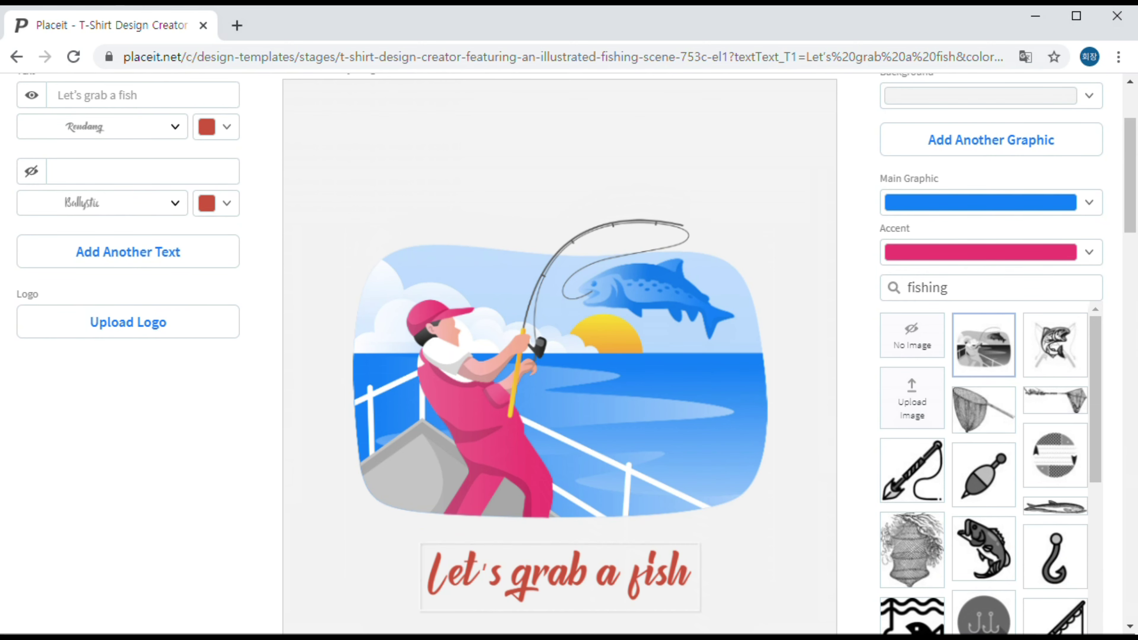
{"action": "scroll", "coordinate": [568, 354], "scroll_direction": "up", "scroll_amount": 2}
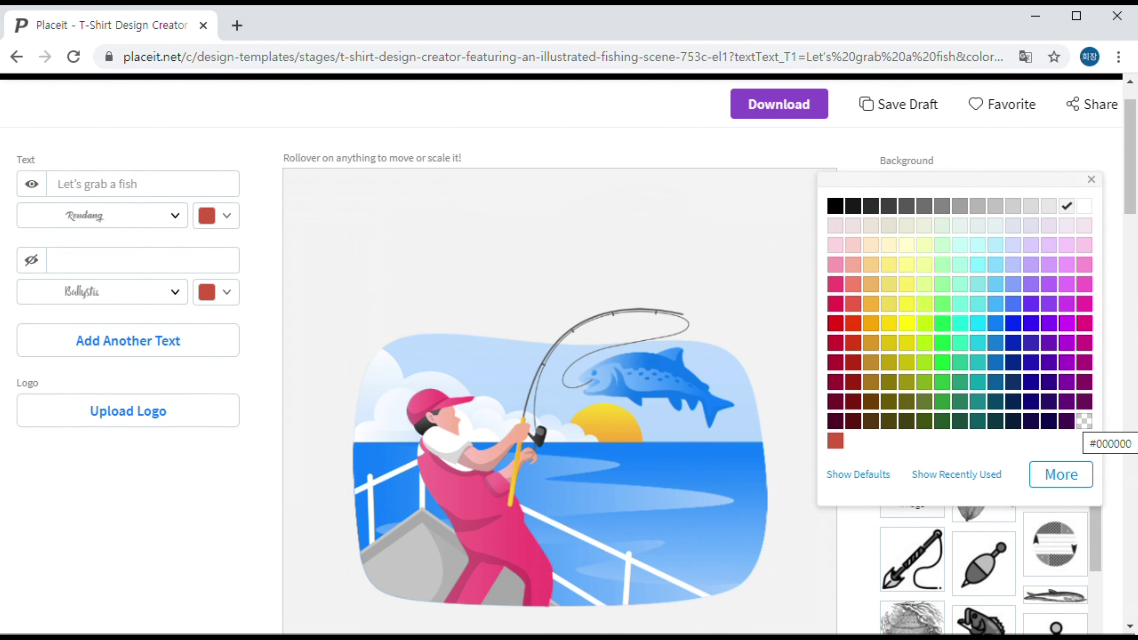
{"action": "left_click", "coordinate": [1084, 421]}
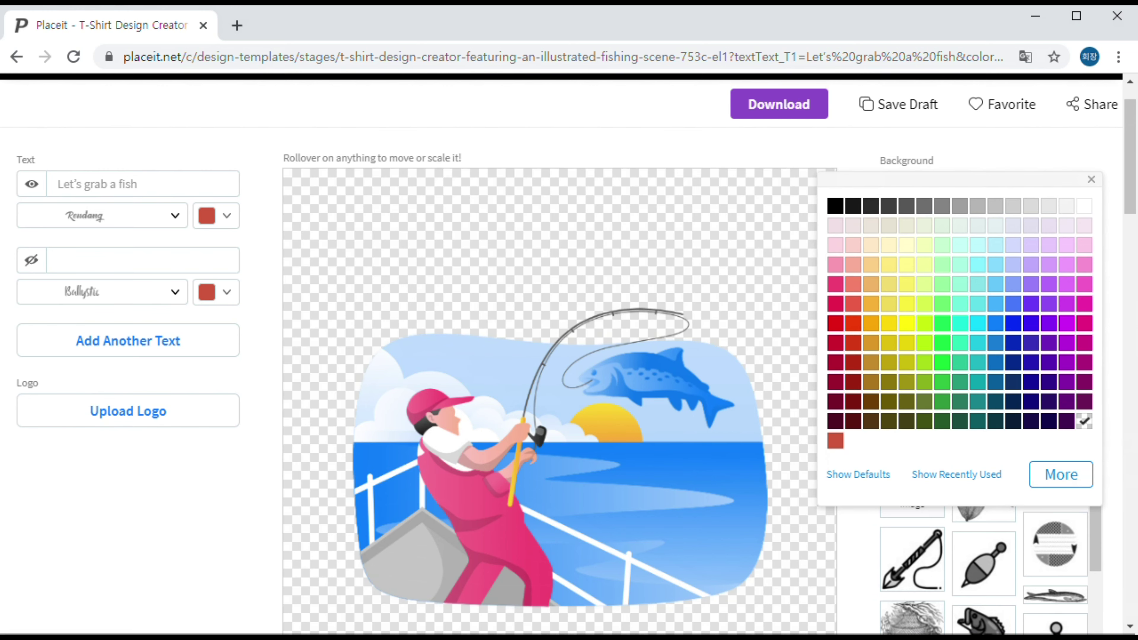
{"action": "key", "text": "Escape"}
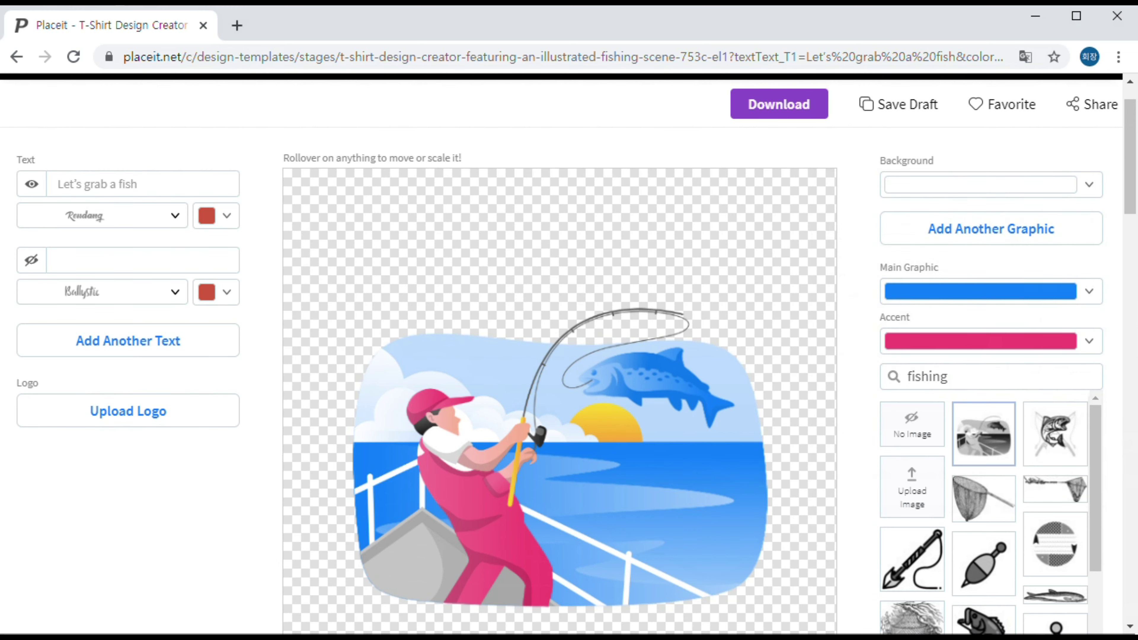
Browse the fishing graphics and try the leaping fish illustration as the main graphic
{"action": "scroll", "coordinate": [560, 358], "scroll_direction": "down", "scroll_amount": 8}
{"action": "scroll", "coordinate": [559, 354], "scroll_direction": "up", "scroll_amount": 4}
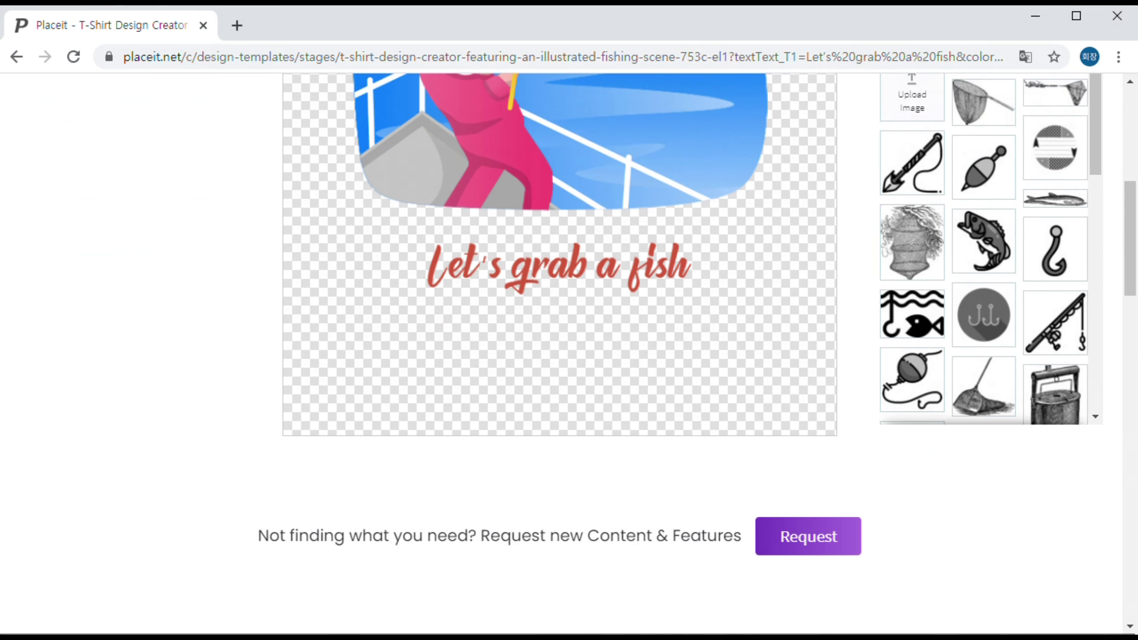
{"action": "scroll", "coordinate": [560, 354], "scroll_direction": "up", "scroll_amount": 7}
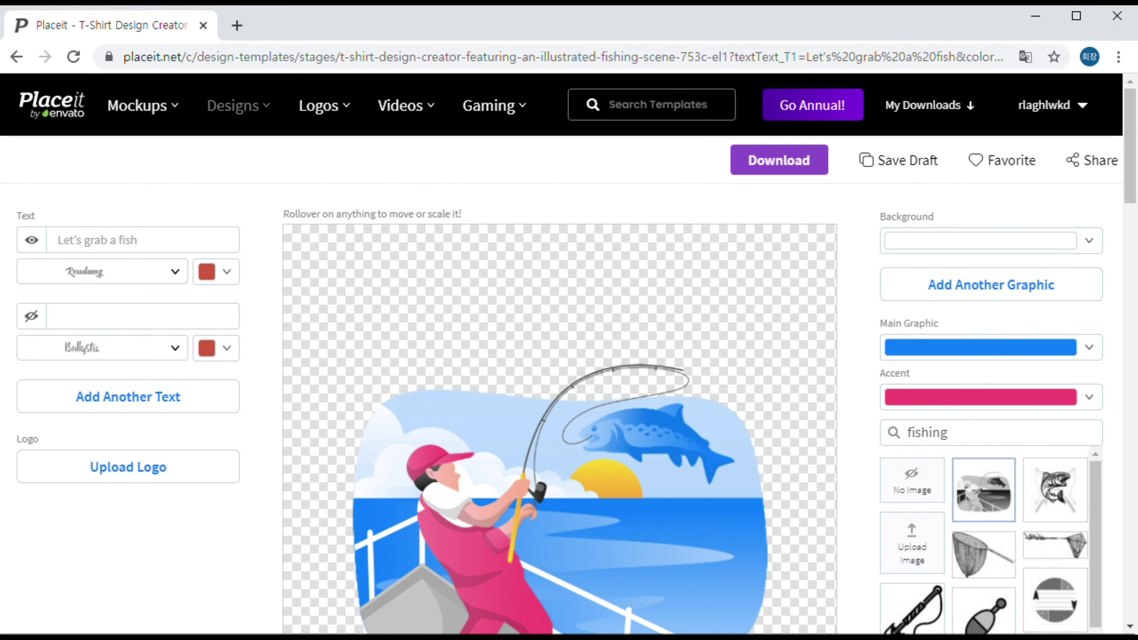
{"action": "scroll", "coordinate": [559, 354], "scroll_direction": "down", "scroll_amount": 6}
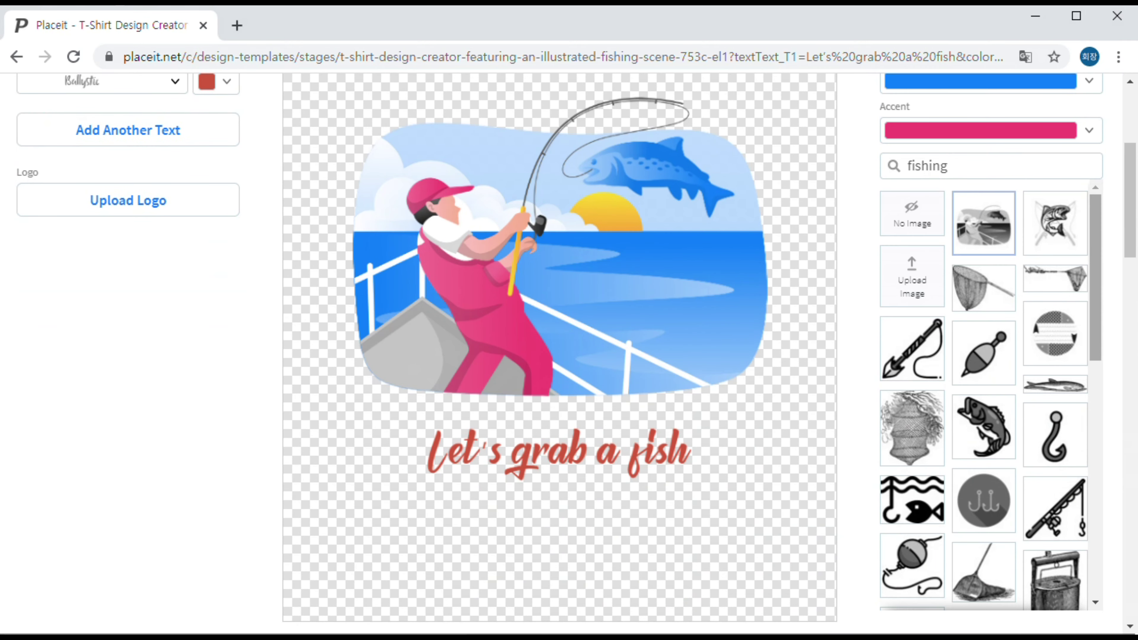
{"action": "scroll", "coordinate": [983, 397], "scroll_direction": "down", "scroll_amount": 10}
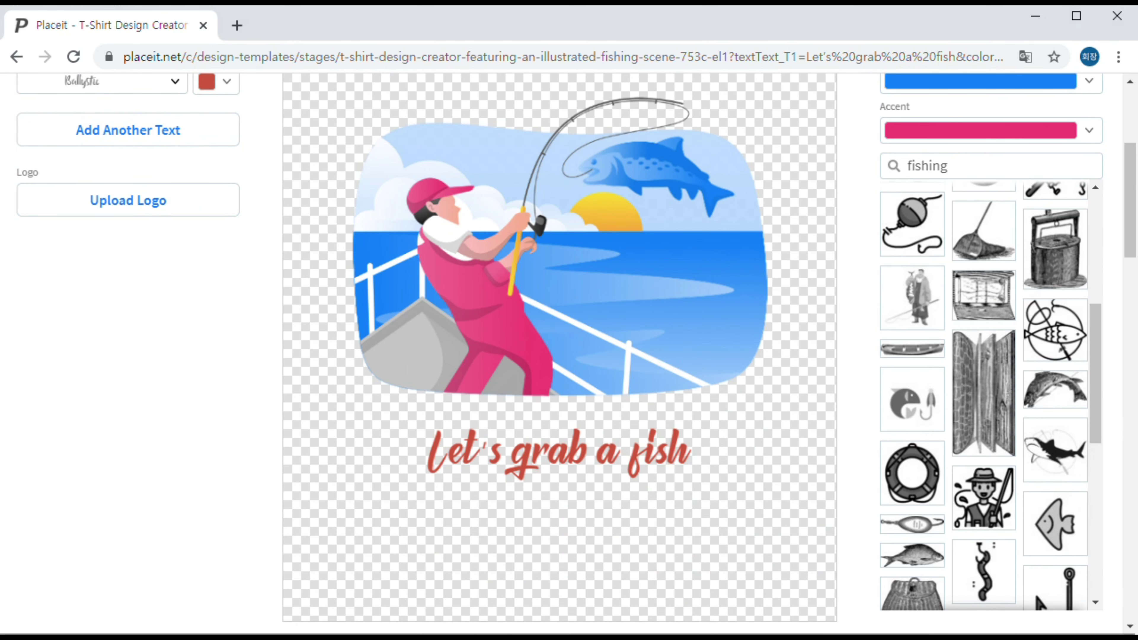
{"action": "scroll", "coordinate": [1037, 598], "scroll_direction": "down", "scroll_amount": 8}
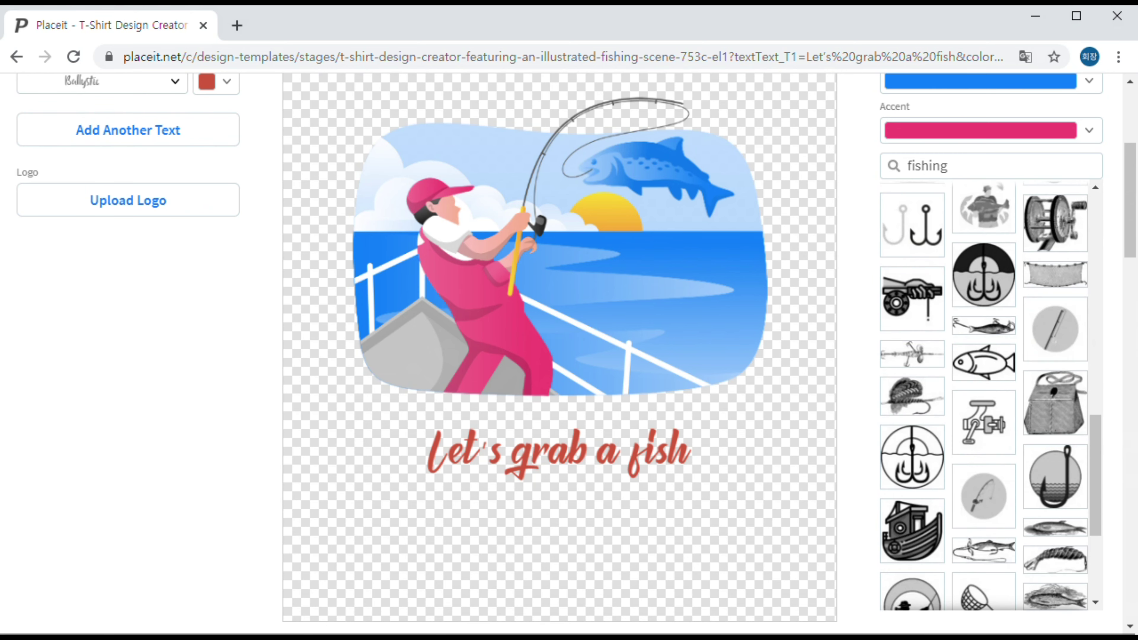
{"action": "scroll", "coordinate": [983, 394], "scroll_direction": "up", "scroll_amount": 20}
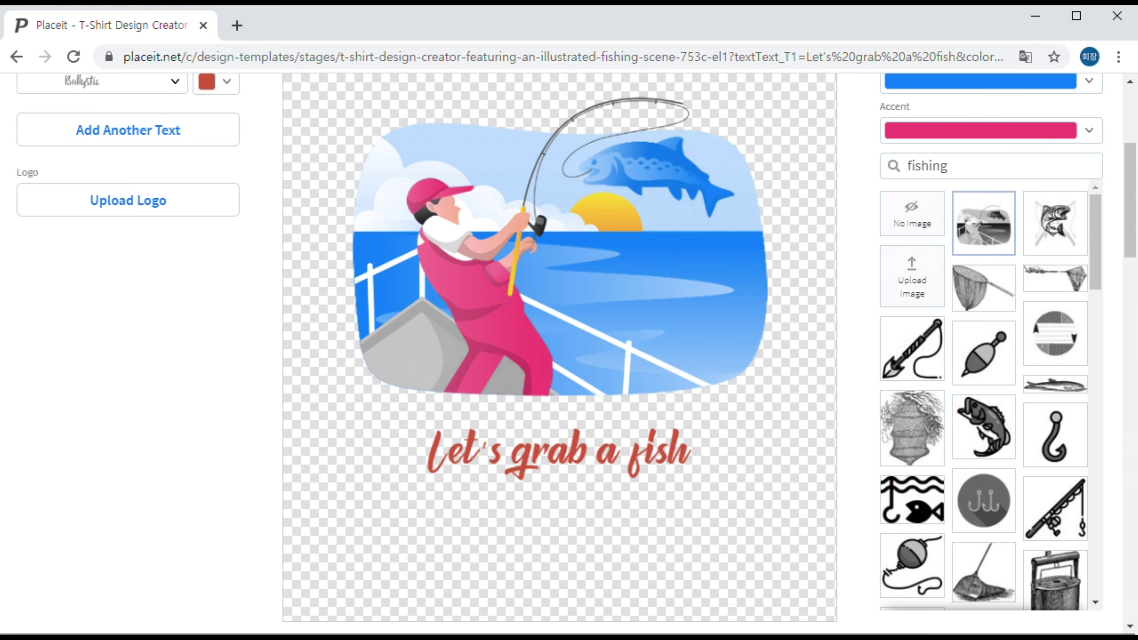
{"action": "left_click", "coordinate": [983, 426]}
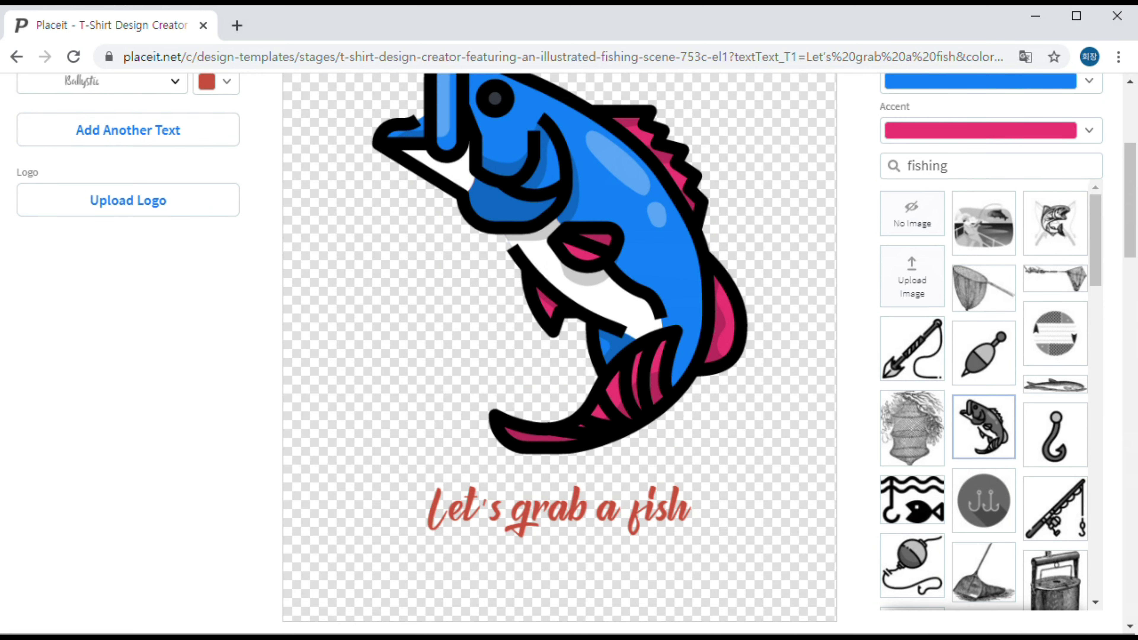
{"action": "scroll", "coordinate": [569, 354], "scroll_direction": "up", "scroll_amount": 1}
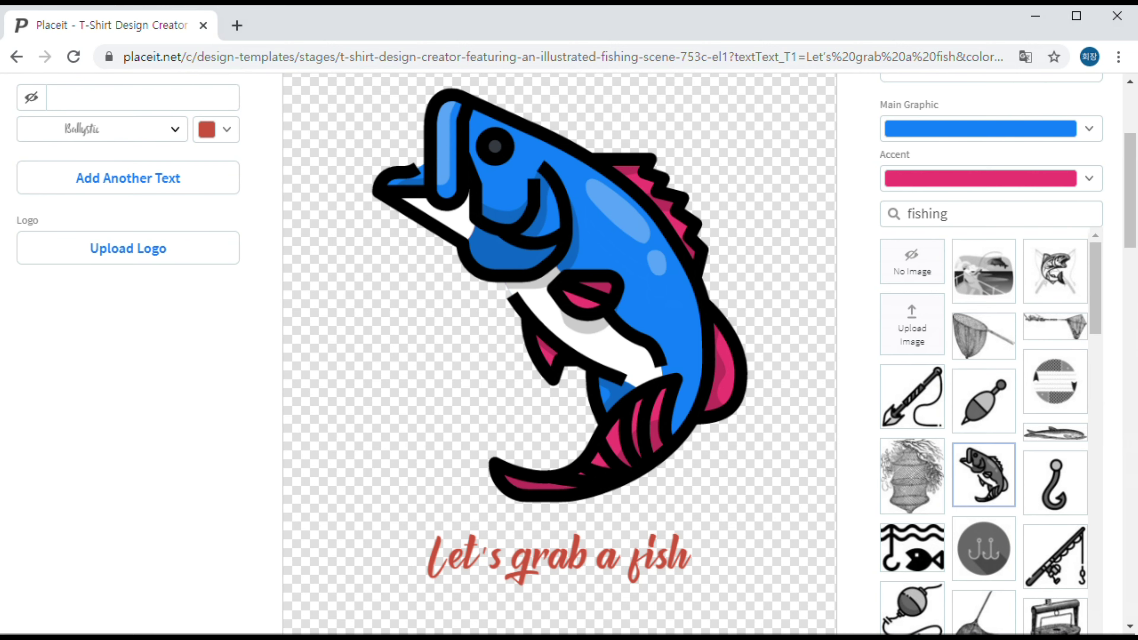
Switch the main graphic back to the illustrated scene of the fisherman on the boat
{"action": "left_click", "coordinate": [983, 271]}
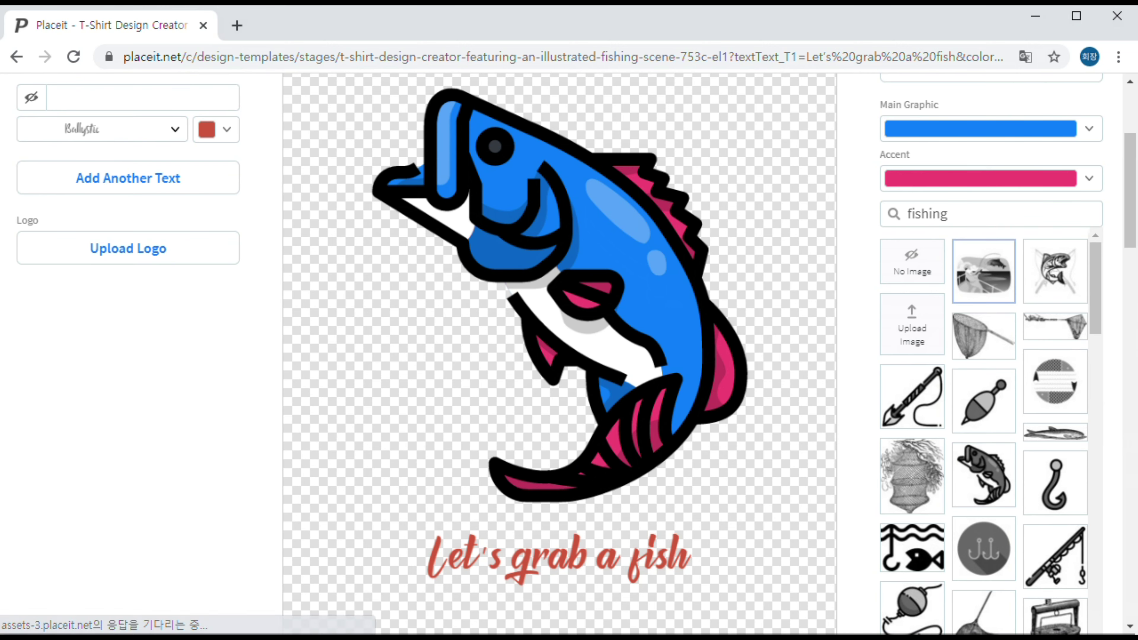
{"action": "scroll", "coordinate": [569, 359], "scroll_direction": "up", "scroll_amount": 2}
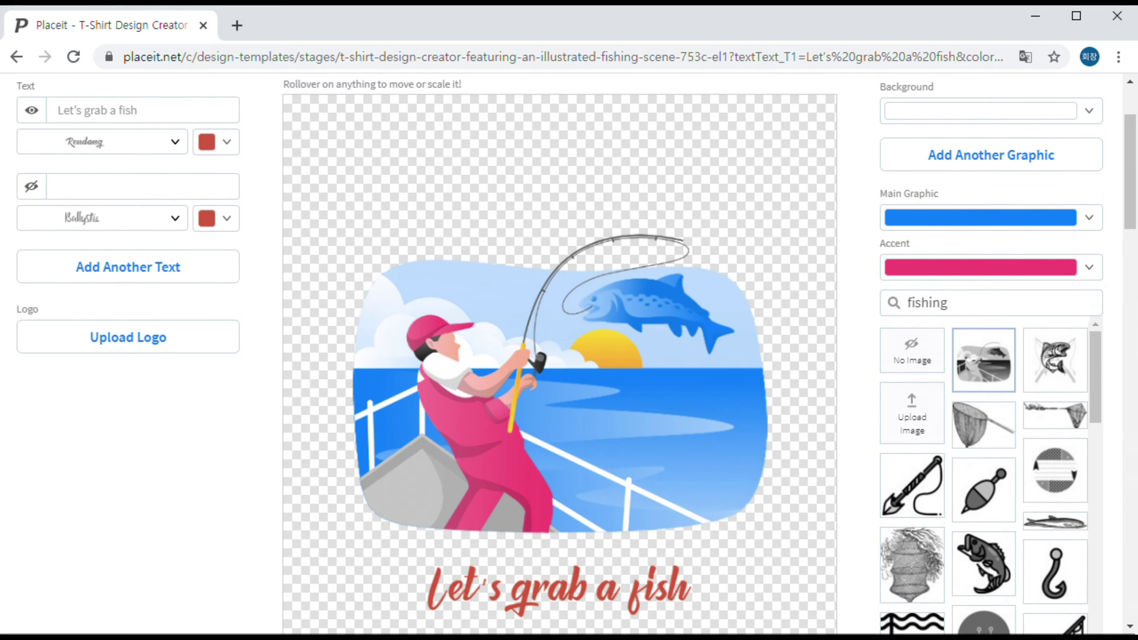
{"action": "scroll", "coordinate": [569, 358], "scroll_direction": "up", "scroll_amount": 3}
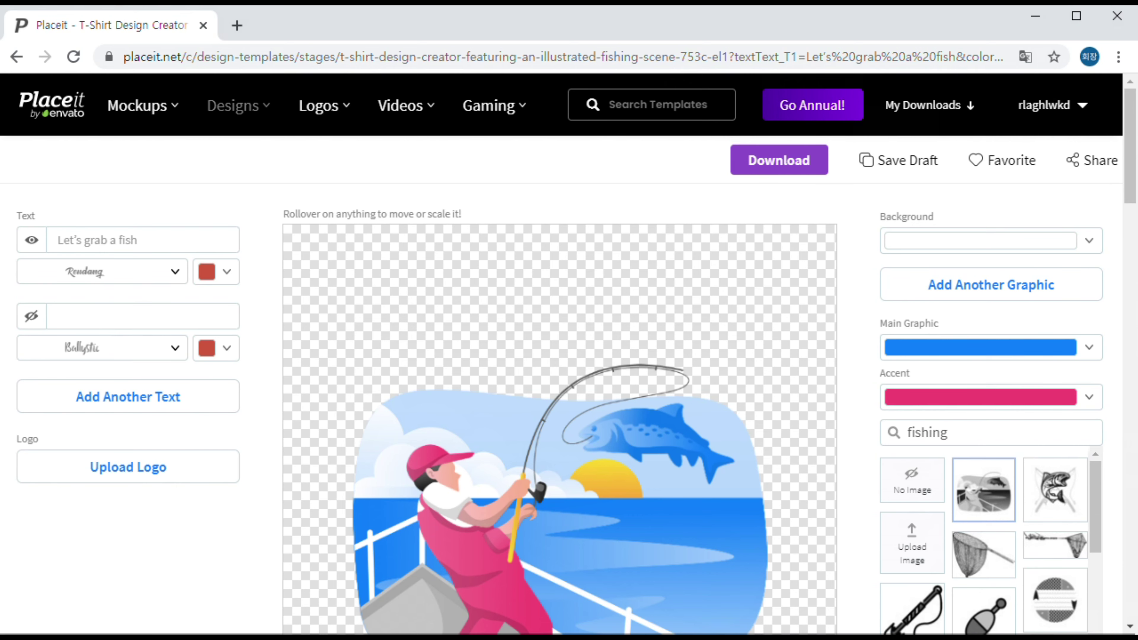
{"action": "scroll", "coordinate": [569, 354], "scroll_direction": "down", "scroll_amount": 2}
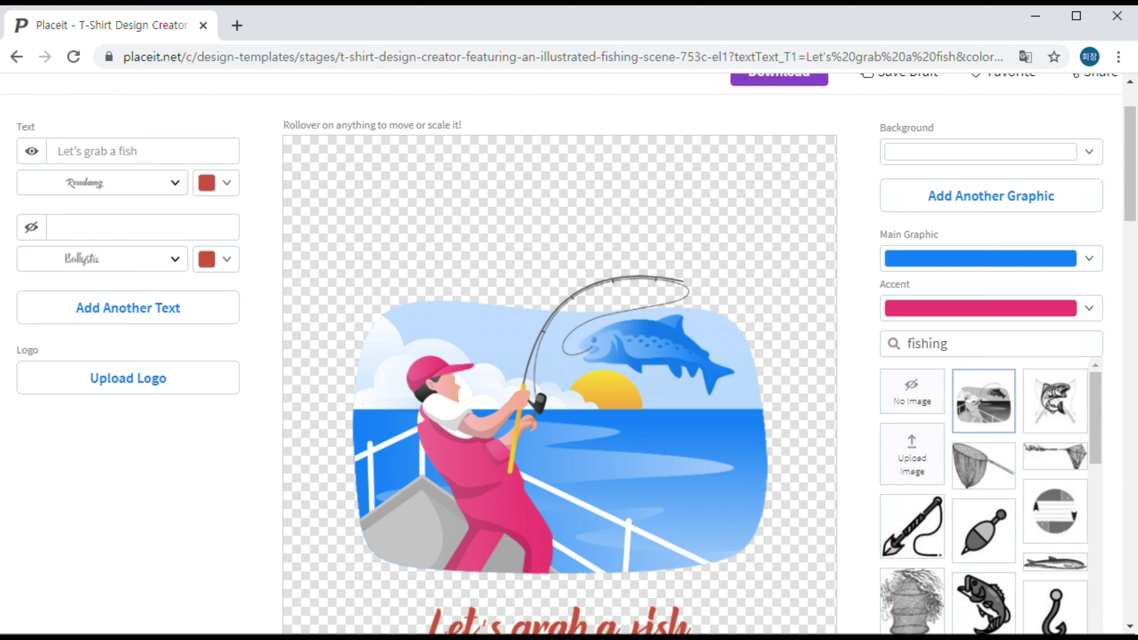
{"action": "scroll", "coordinate": [569, 354], "scroll_direction": "up", "scroll_amount": 2}
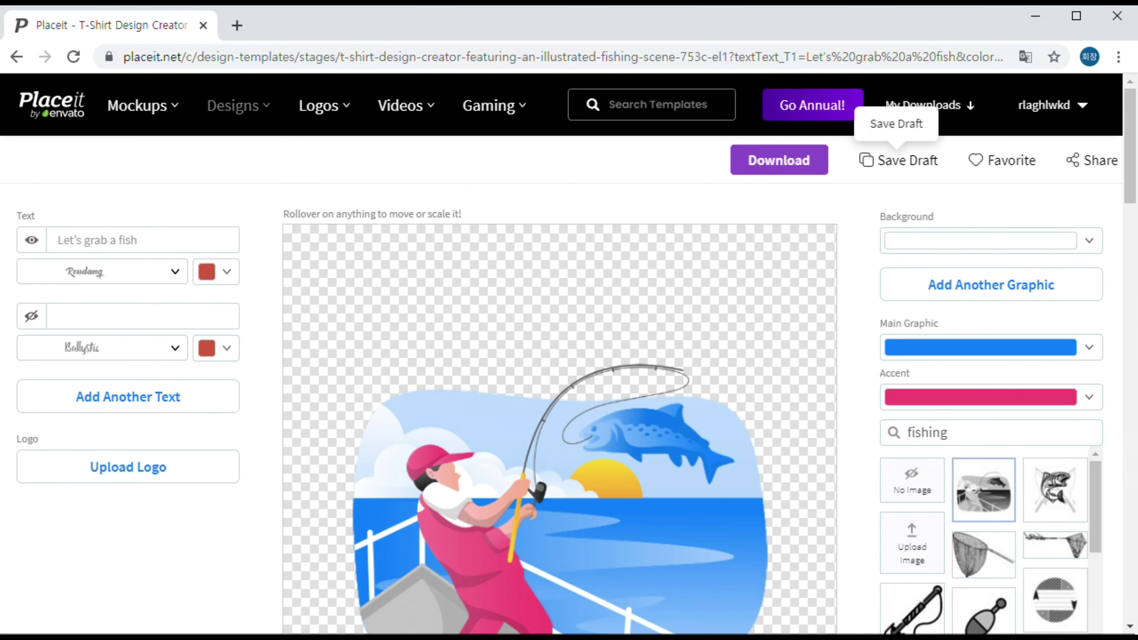
Review the finished fishing T-shirt design and download it as an image file
{"action": "scroll", "coordinate": [569, 354], "scroll_direction": "down", "scroll_amount": 4}
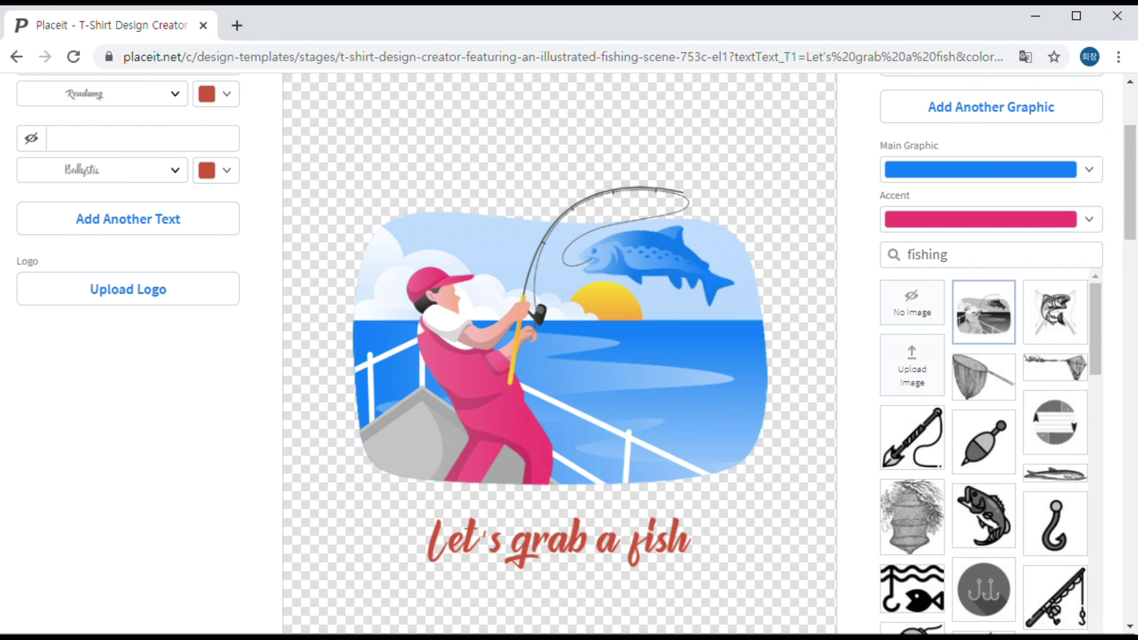
{"action": "scroll", "coordinate": [569, 354], "scroll_direction": "up", "scroll_amount": 4}
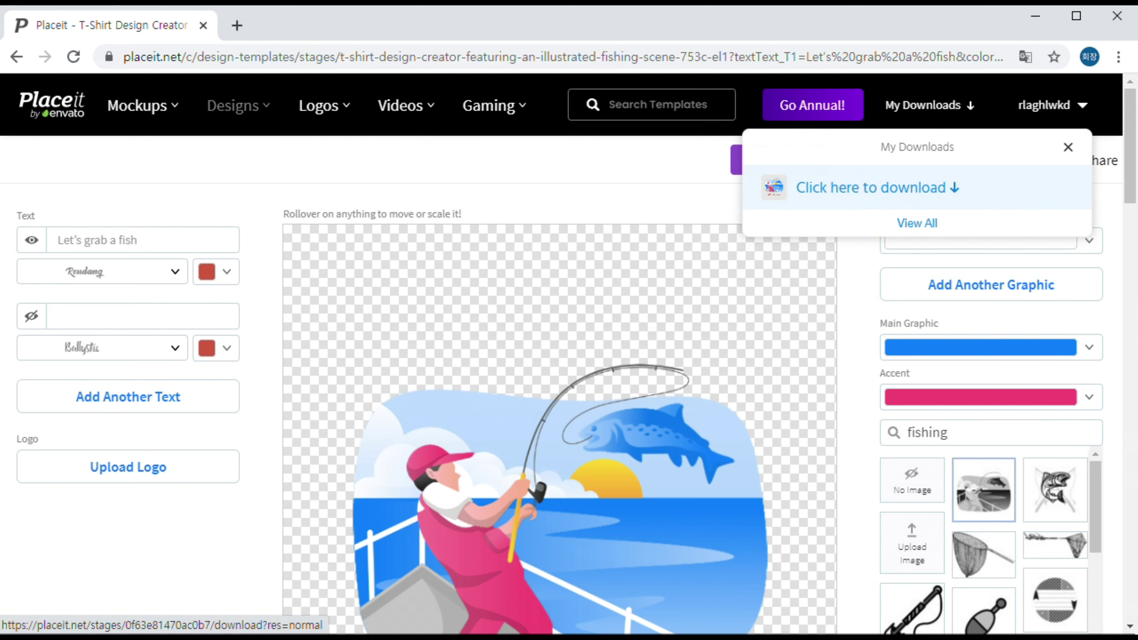
{"action": "left_click", "coordinate": [874, 187]}
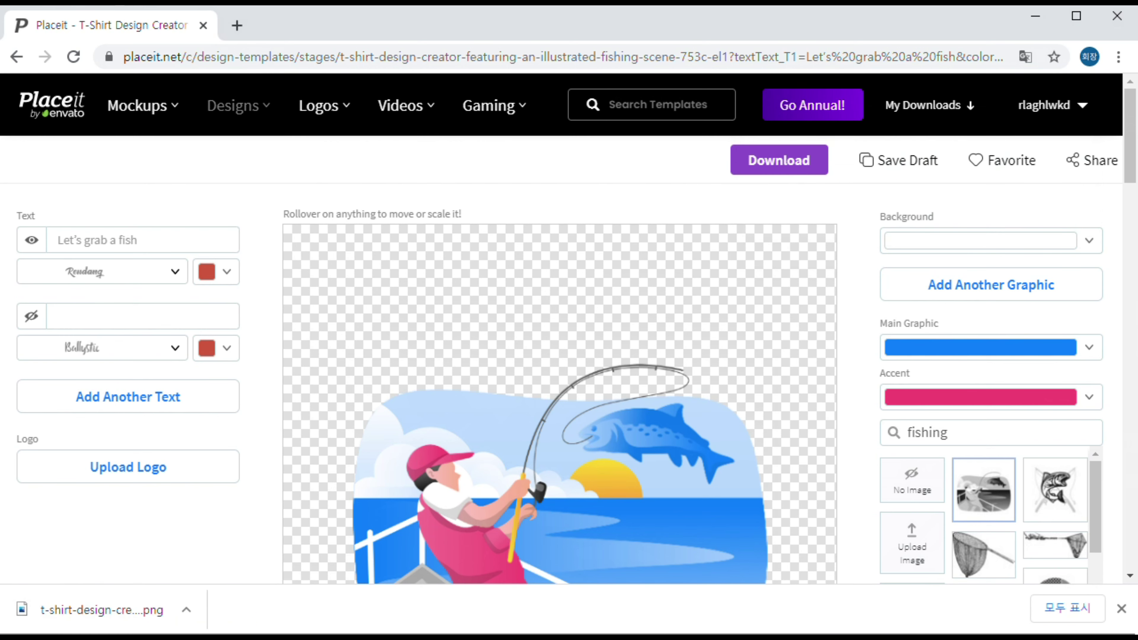
{"action": "scroll", "coordinate": [569, 329], "scroll_direction": "down", "scroll_amount": 4}
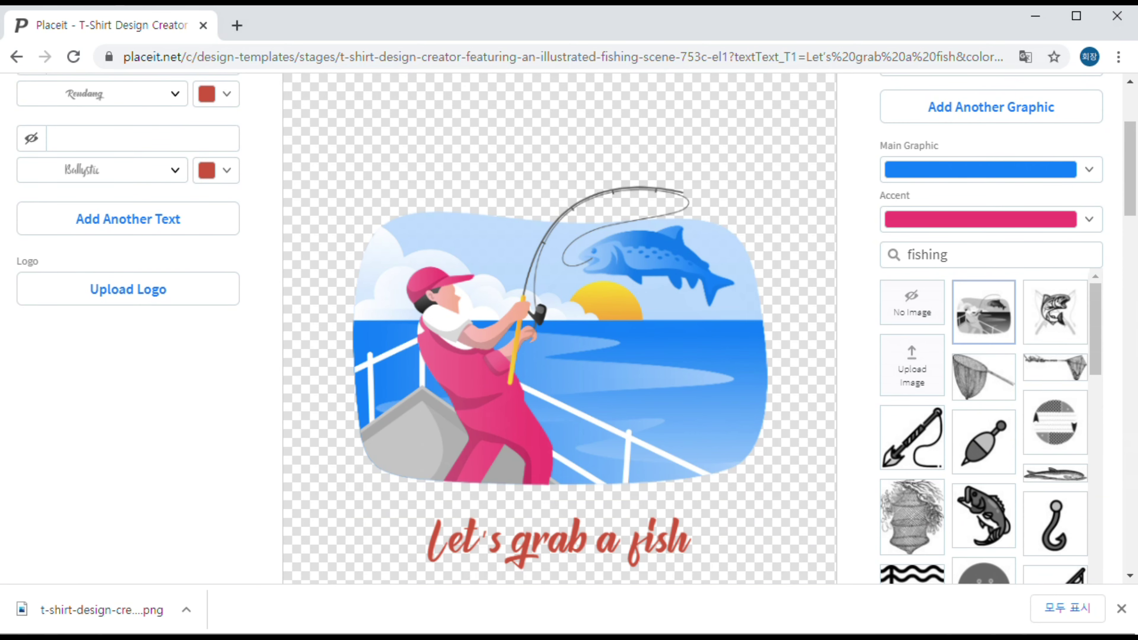
{"action": "scroll", "coordinate": [568, 330], "scroll_direction": "up", "scroll_amount": 4}
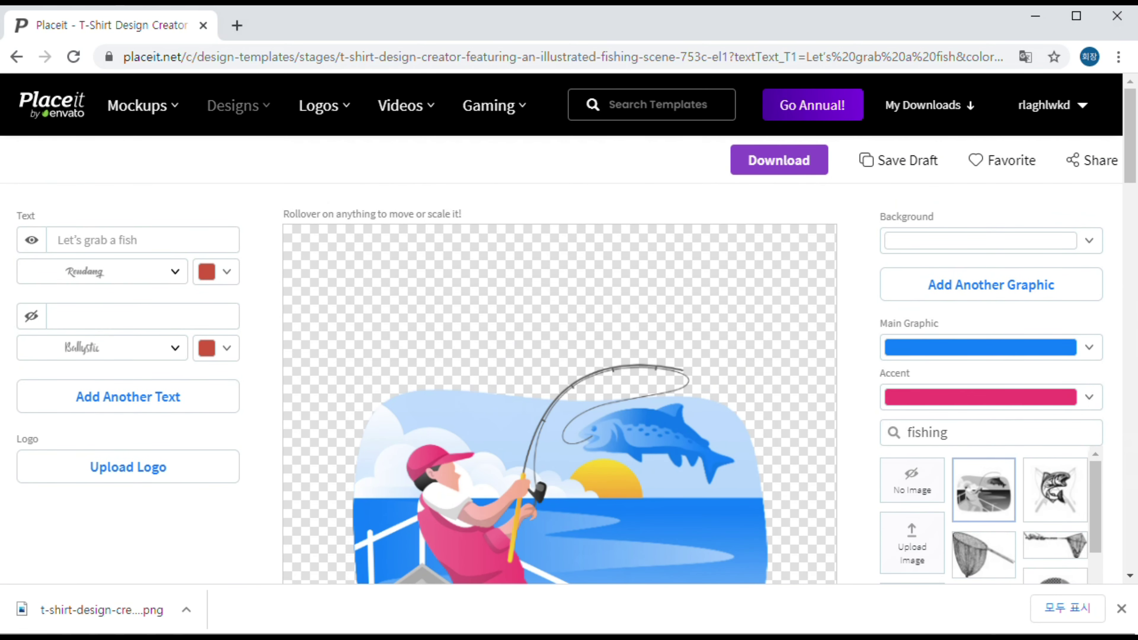
Start a logo in the Logo Maker with the brand name "fishing" and Logos (All) as the industry
{"action": "mouse_move", "coordinate": [324, 106]}
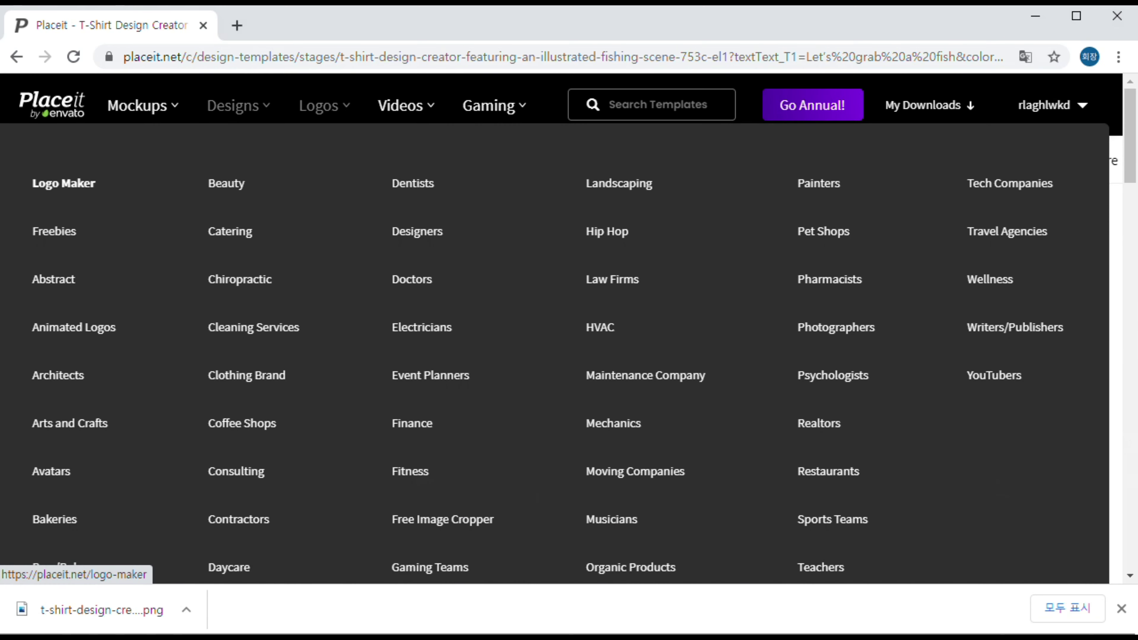
{"action": "left_click", "coordinate": [327, 107]}
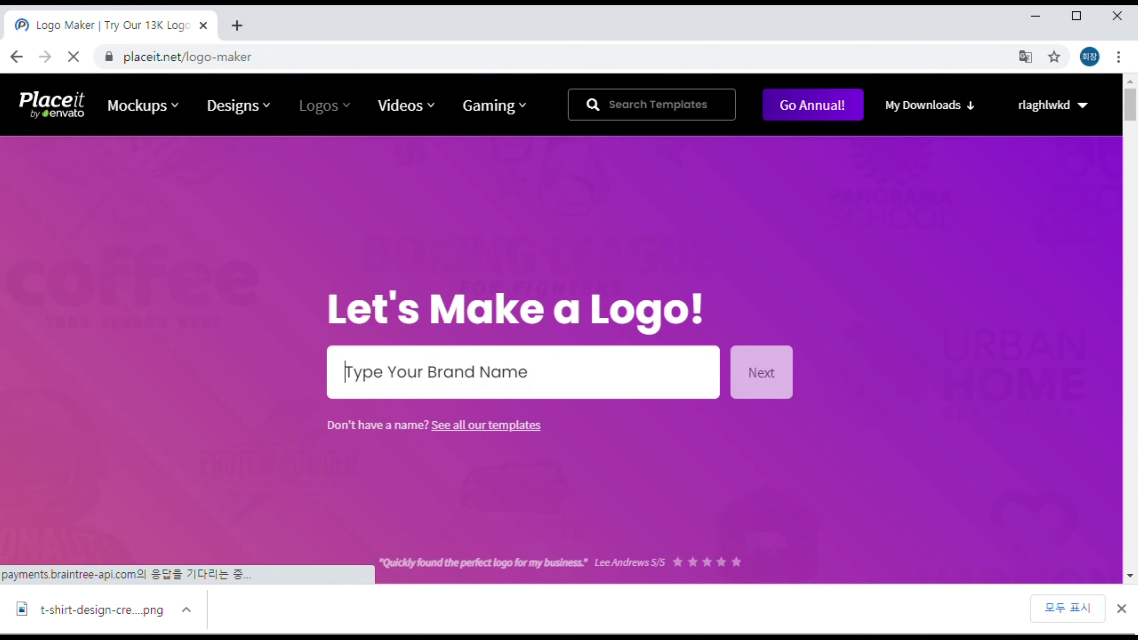
{"action": "key", "text": "Down"}
{"action": "key", "text": "Down"}
{"action": "key", "text": "Down"}
{"action": "key", "text": "Return"}
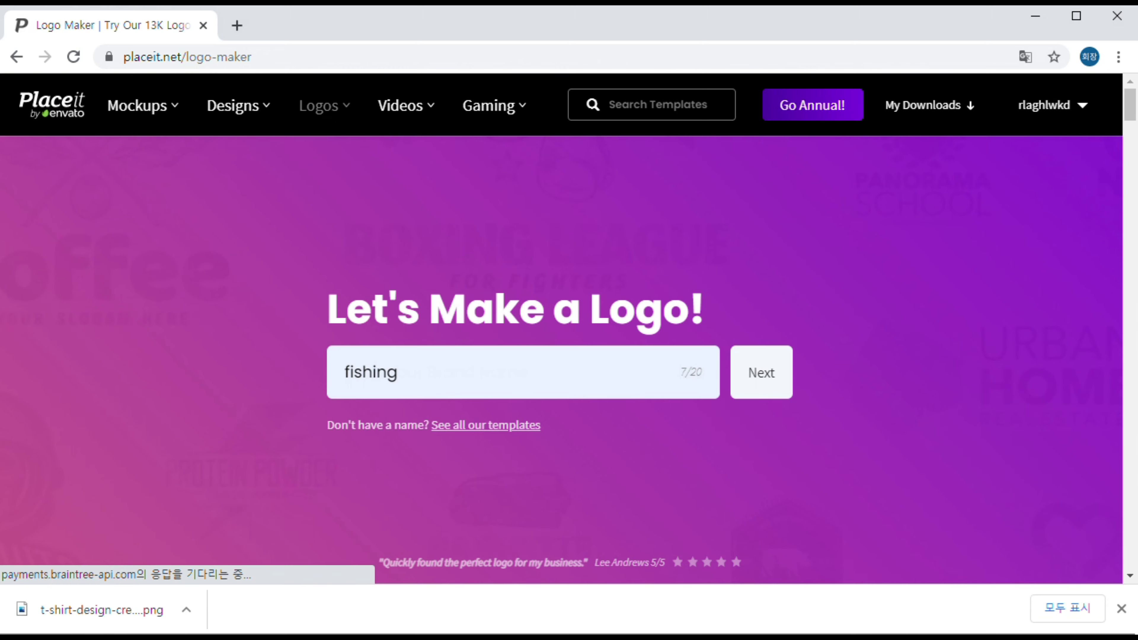
{"action": "key", "text": "Return"}
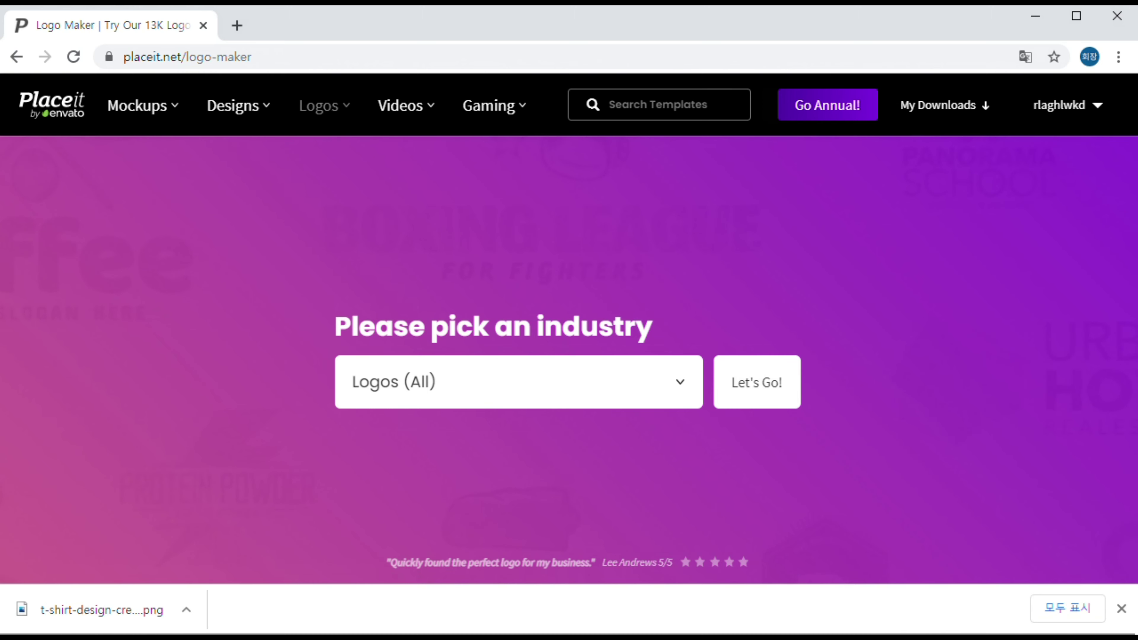
{"action": "key", "text": "Down"}
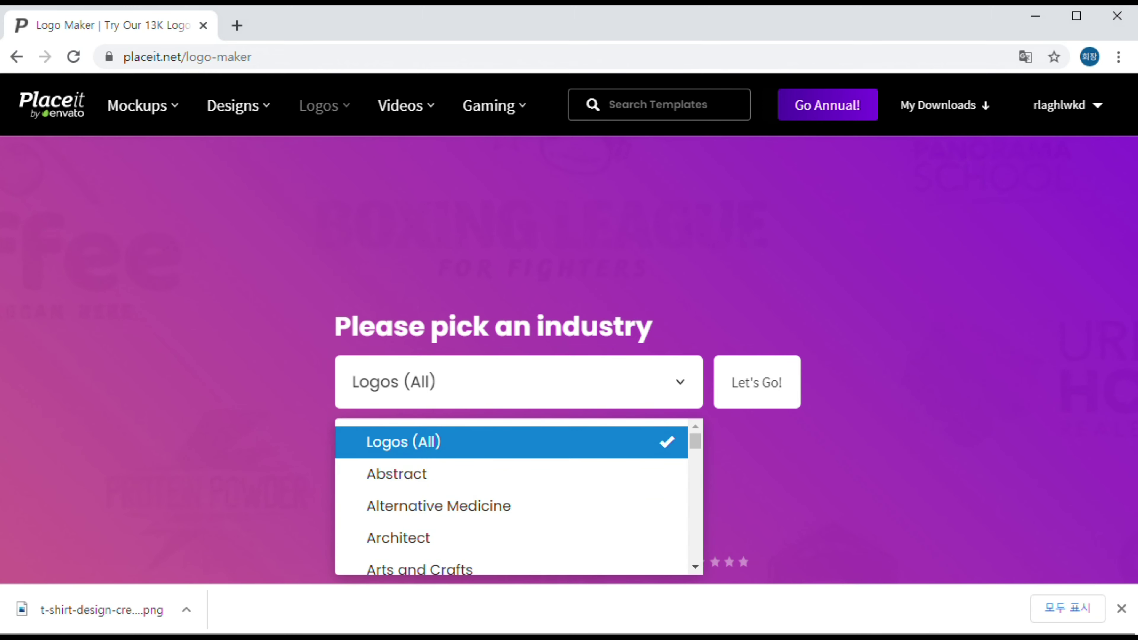
{"action": "key", "text": "Return"}
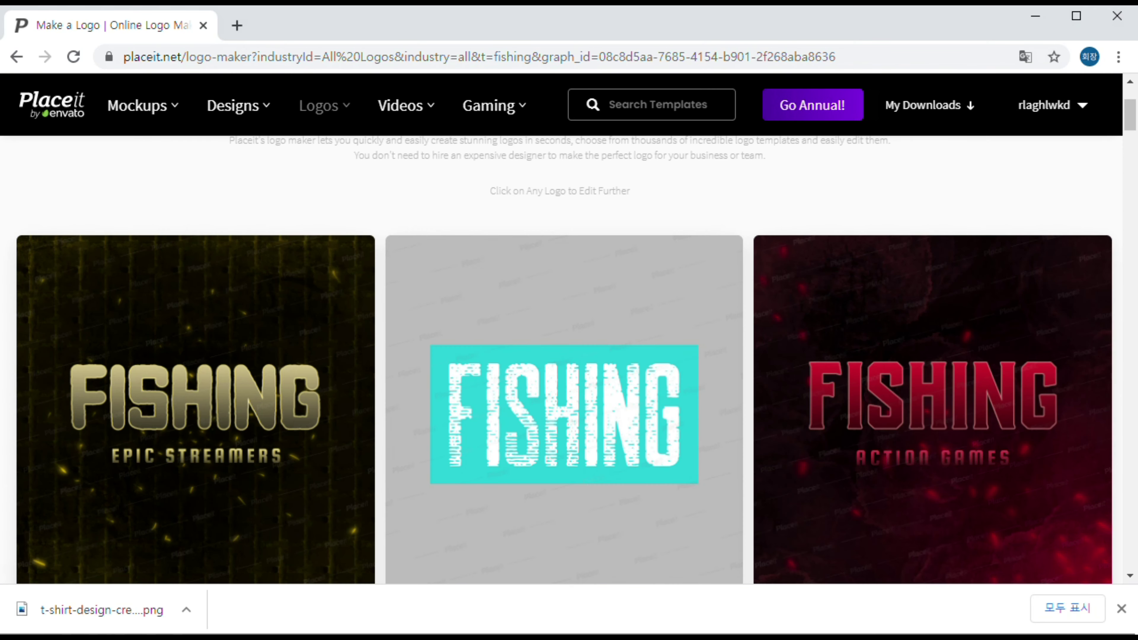
Browse the generated fishing logo templates and compare their typography, graphics and colors
{"action": "scroll", "coordinate": [932, 358], "scroll_direction": "down", "scroll_amount": 5}
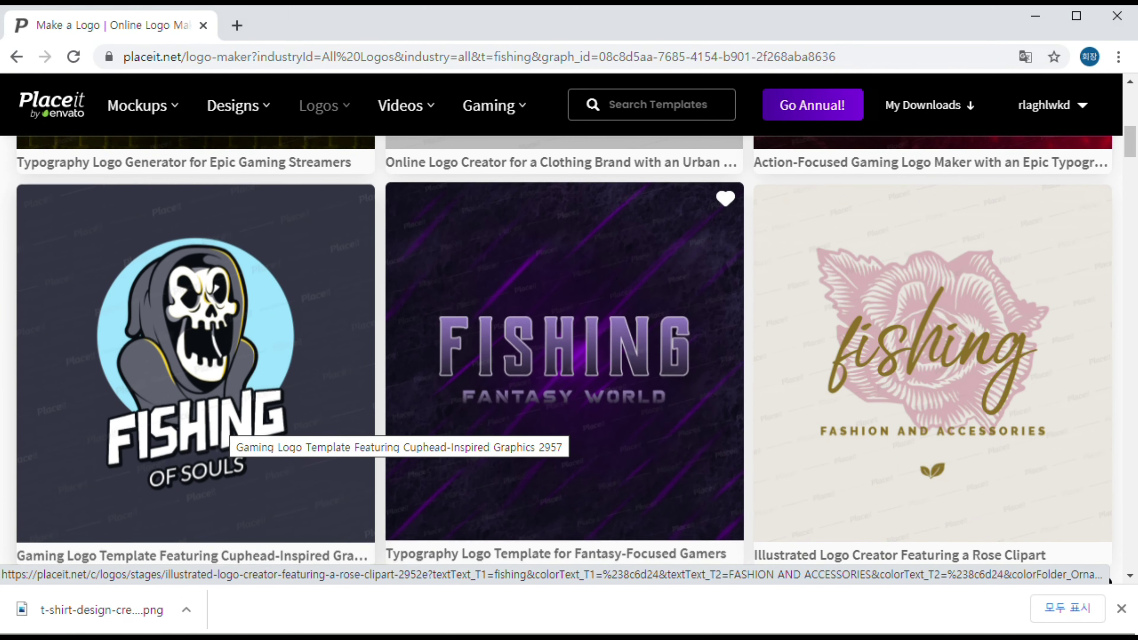
{"action": "scroll", "coordinate": [931, 224], "scroll_direction": "down", "scroll_amount": 5}
{"action": "scroll", "coordinate": [932, 224], "scroll_direction": "down", "scroll_amount": 5}
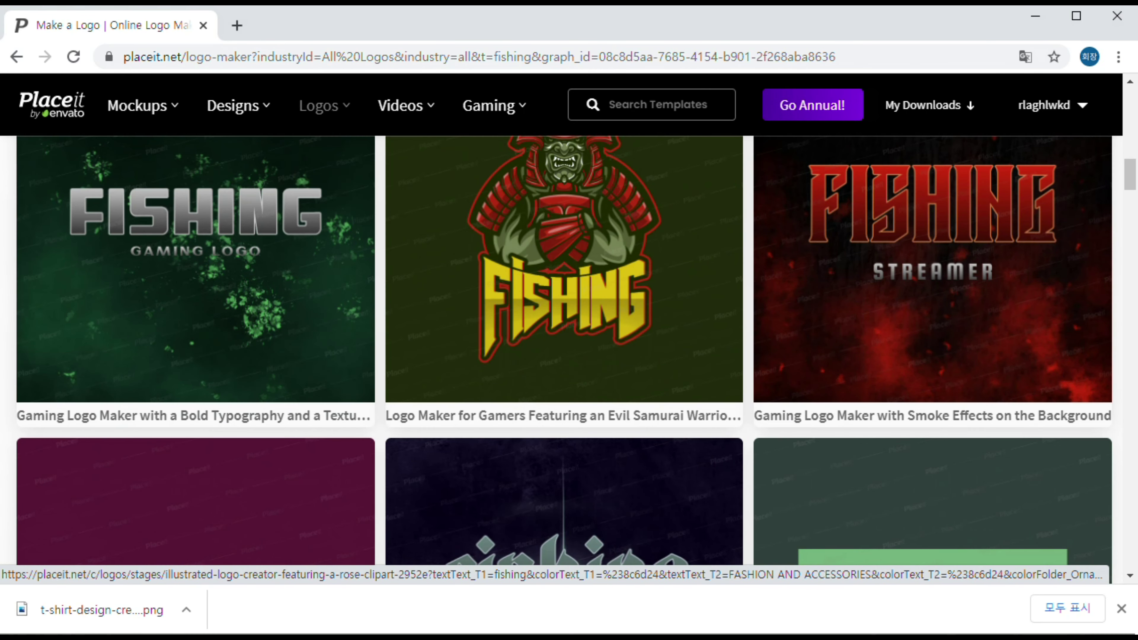
{"action": "scroll", "coordinate": [569, 350], "scroll_direction": "up", "scroll_amount": 2}
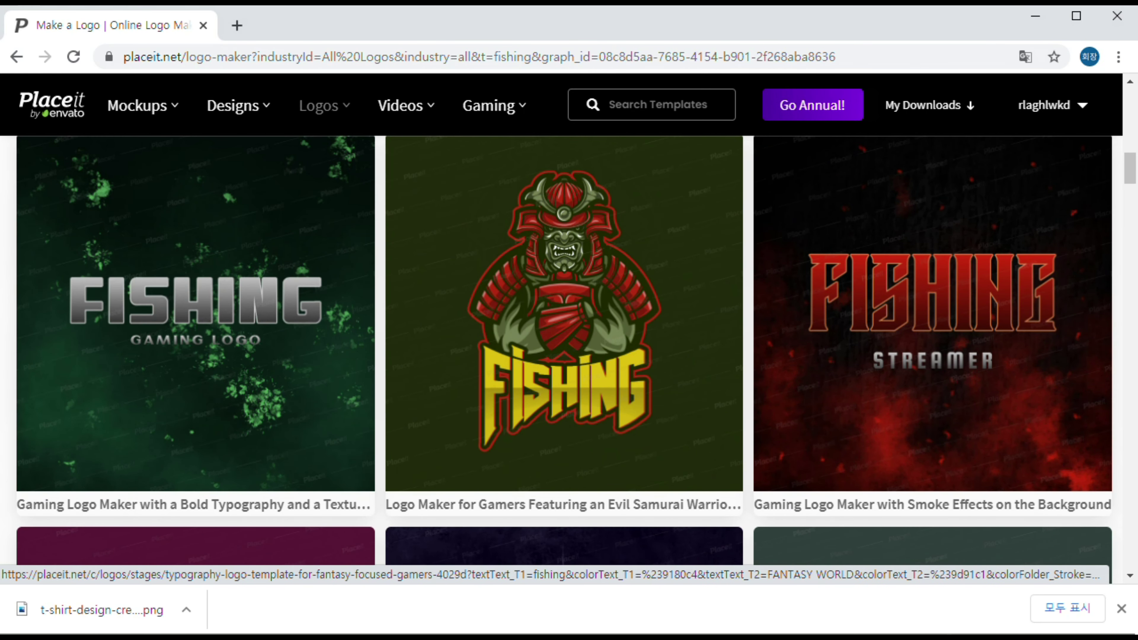
{"action": "scroll", "coordinate": [931, 314], "scroll_direction": "down", "scroll_amount": 3}
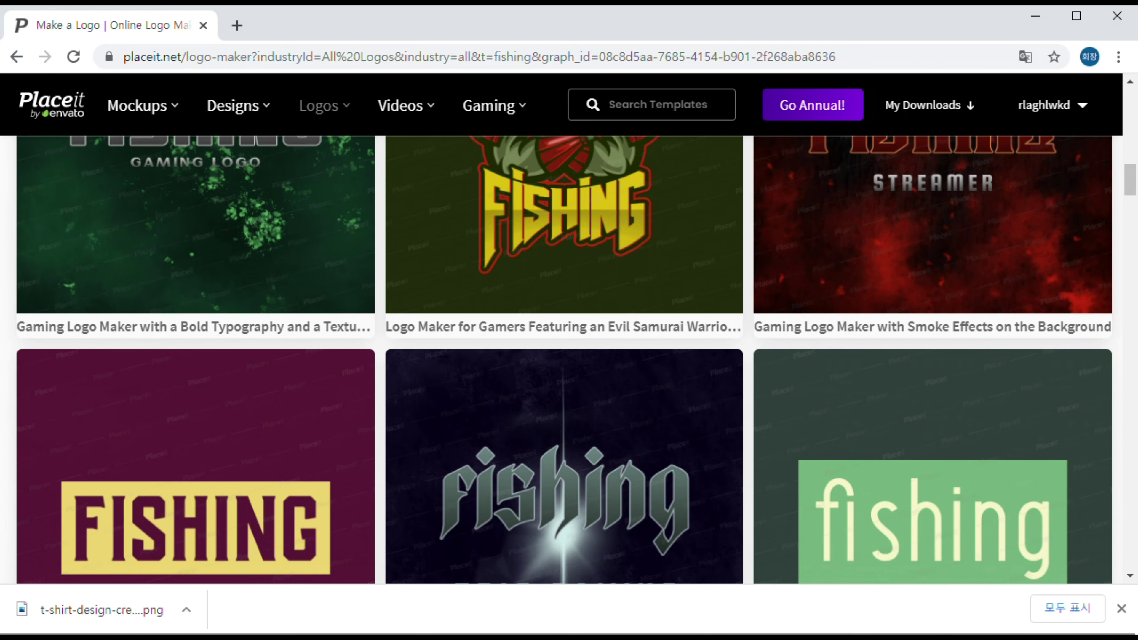
{"action": "scroll", "coordinate": [569, 350], "scroll_direction": "down", "scroll_amount": 7}
{"action": "scroll", "coordinate": [569, 350], "scroll_direction": "up", "scroll_amount": 4}
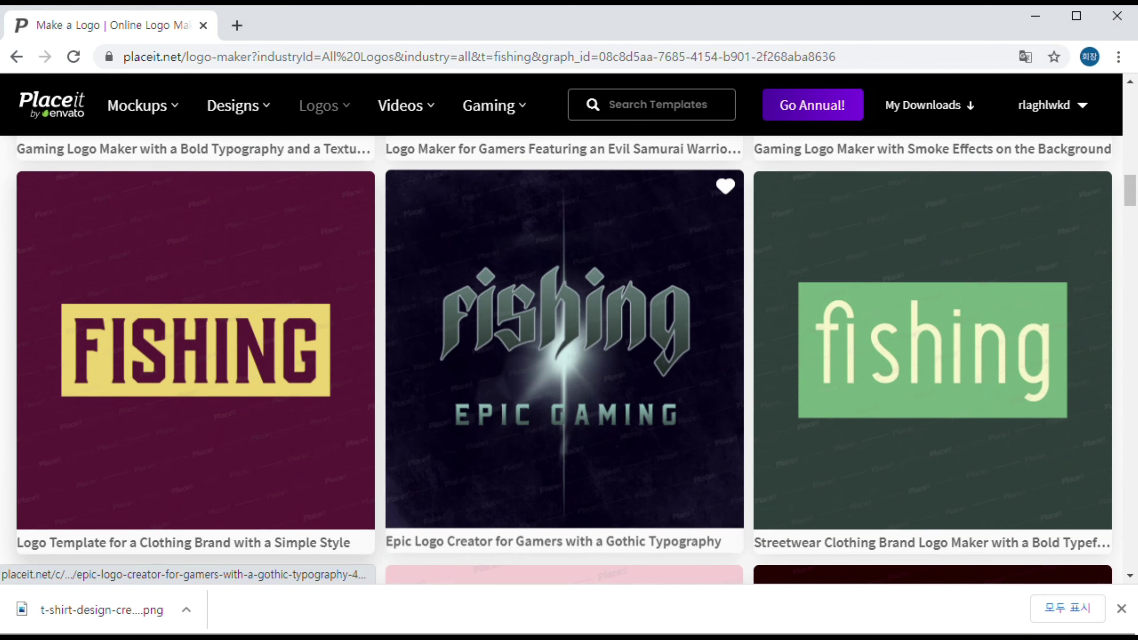
{"action": "scroll", "coordinate": [196, 350], "scroll_direction": "down", "scroll_amount": 8}
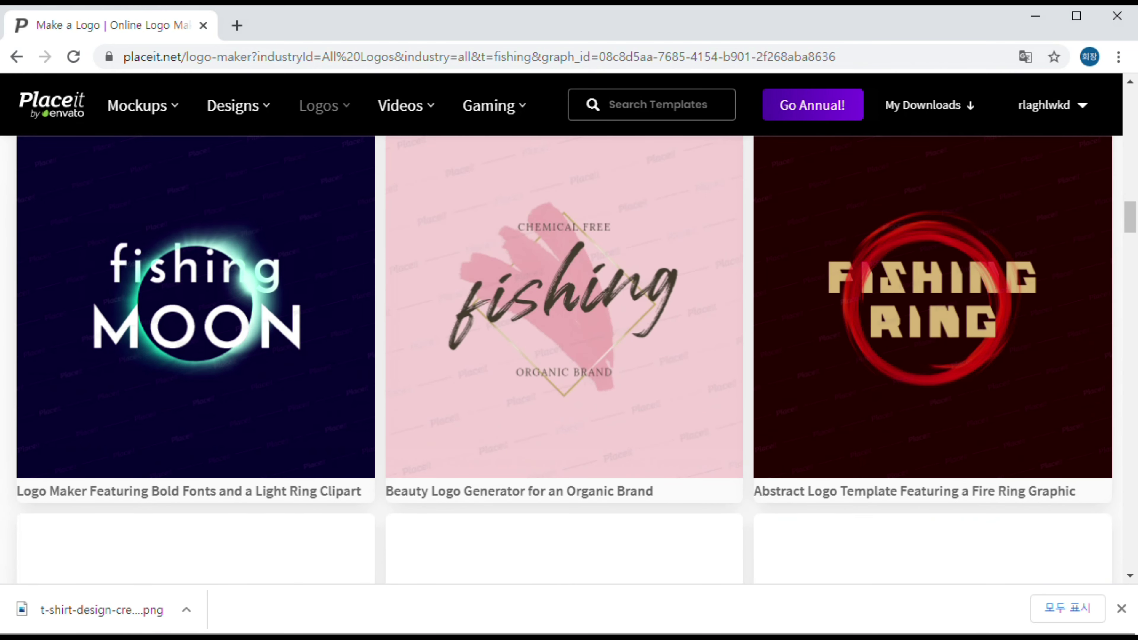
{"action": "scroll", "coordinate": [569, 349], "scroll_direction": "down", "scroll_amount": 3}
{"action": "scroll", "coordinate": [564, 314], "scroll_direction": "up", "scroll_amount": 5}
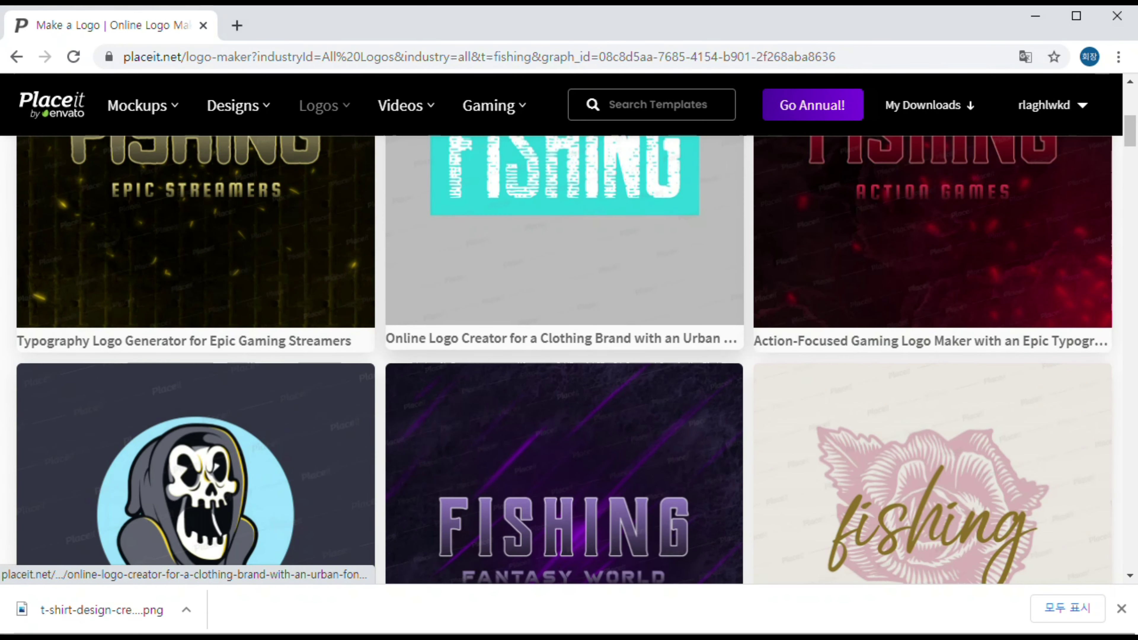
{"action": "scroll", "coordinate": [564, 313], "scroll_direction": "up", "scroll_amount": 5}
{"action": "scroll", "coordinate": [565, 314], "scroll_direction": "down", "scroll_amount": 15}
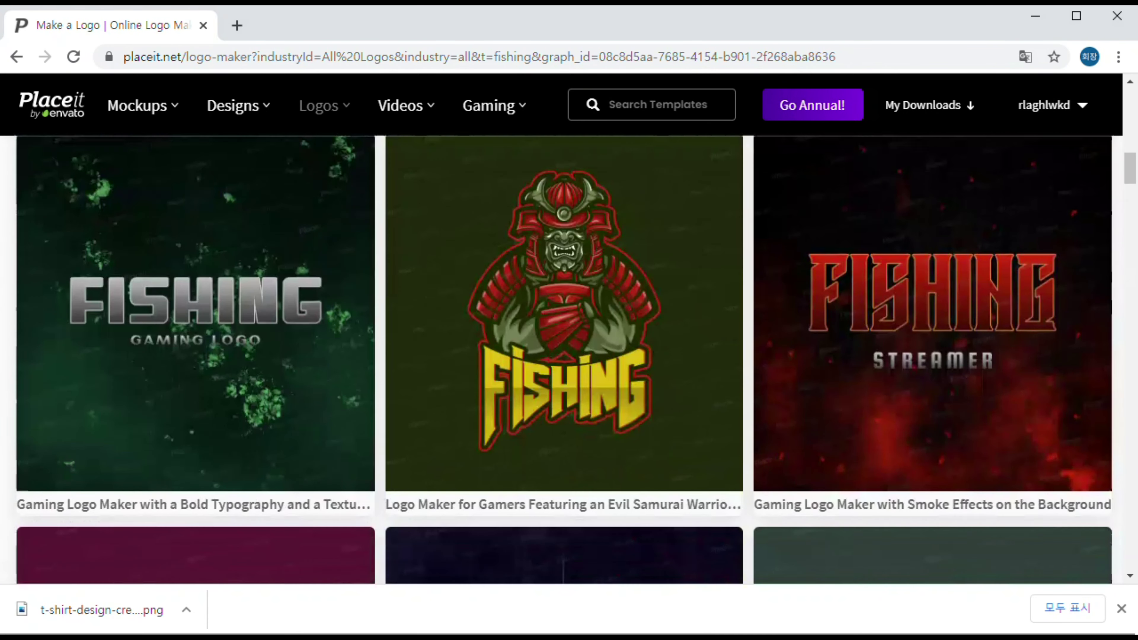
{"action": "scroll", "coordinate": [564, 448], "scroll_direction": "up", "scroll_amount": 5}
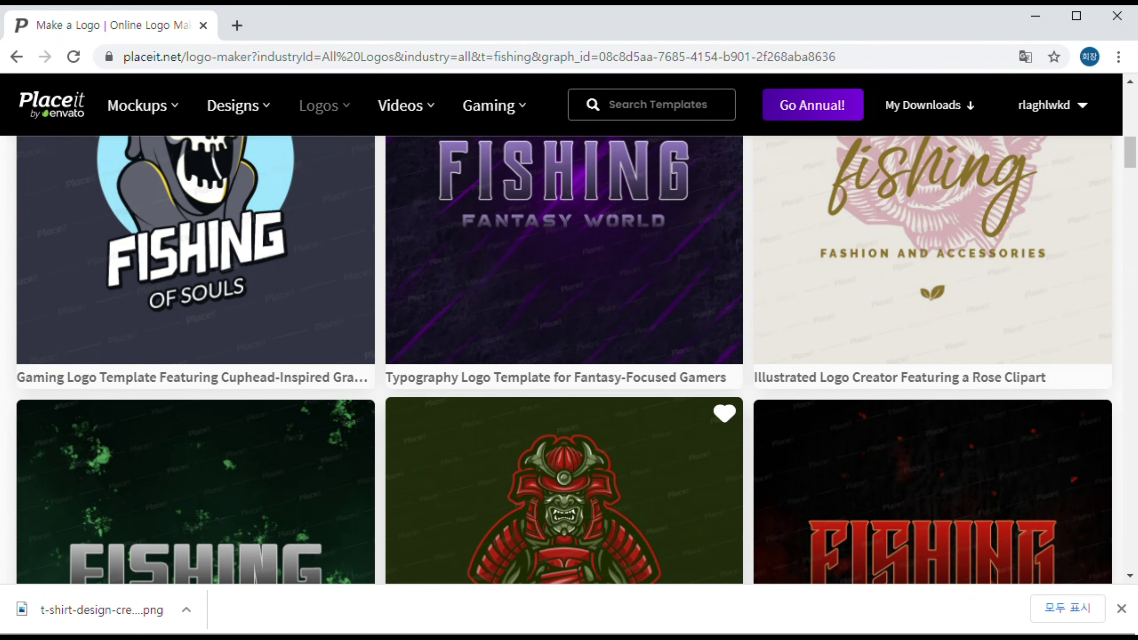
{"action": "scroll", "coordinate": [565, 448], "scroll_direction": "down", "scroll_amount": 18}
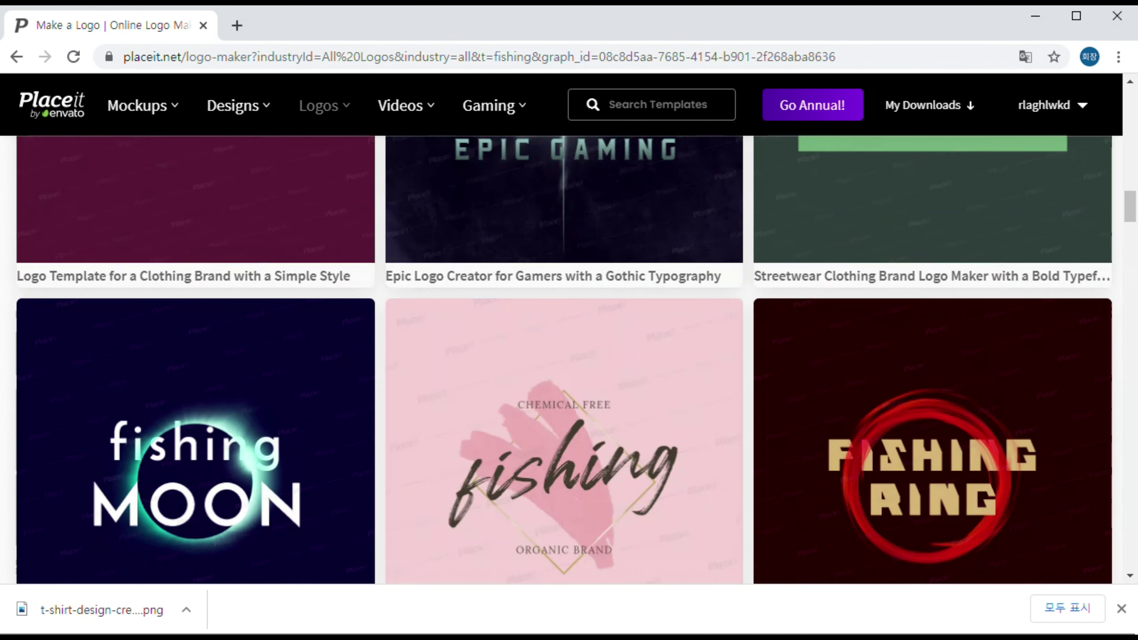
{"action": "scroll", "coordinate": [564, 449], "scroll_direction": "down", "scroll_amount": 8}
{"action": "scroll", "coordinate": [564, 358], "scroll_direction": "up", "scroll_amount": 10}
{"action": "scroll", "coordinate": [565, 359], "scroll_direction": "down", "scroll_amount": 4}
{"action": "scroll", "coordinate": [564, 358], "scroll_direction": "up", "scroll_amount": 2}
{"action": "scroll", "coordinate": [565, 359], "scroll_direction": "down", "scroll_amount": 2}
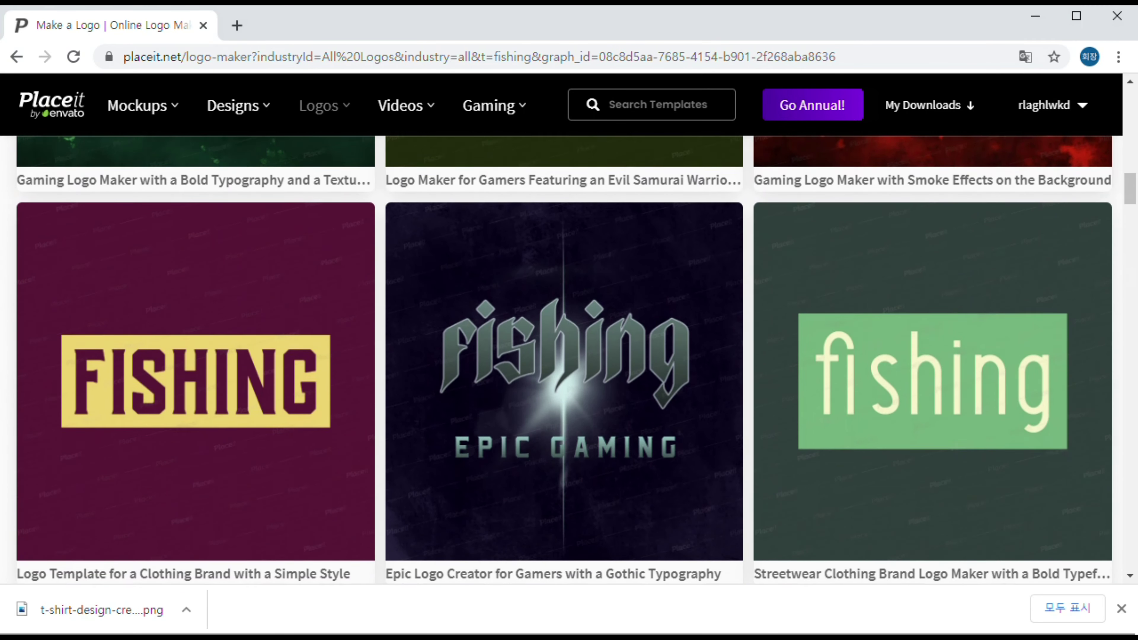
Open the streetwear clothing brand logo template with "fishing" on a green banner for editing
{"action": "left_click", "coordinate": [932, 349]}
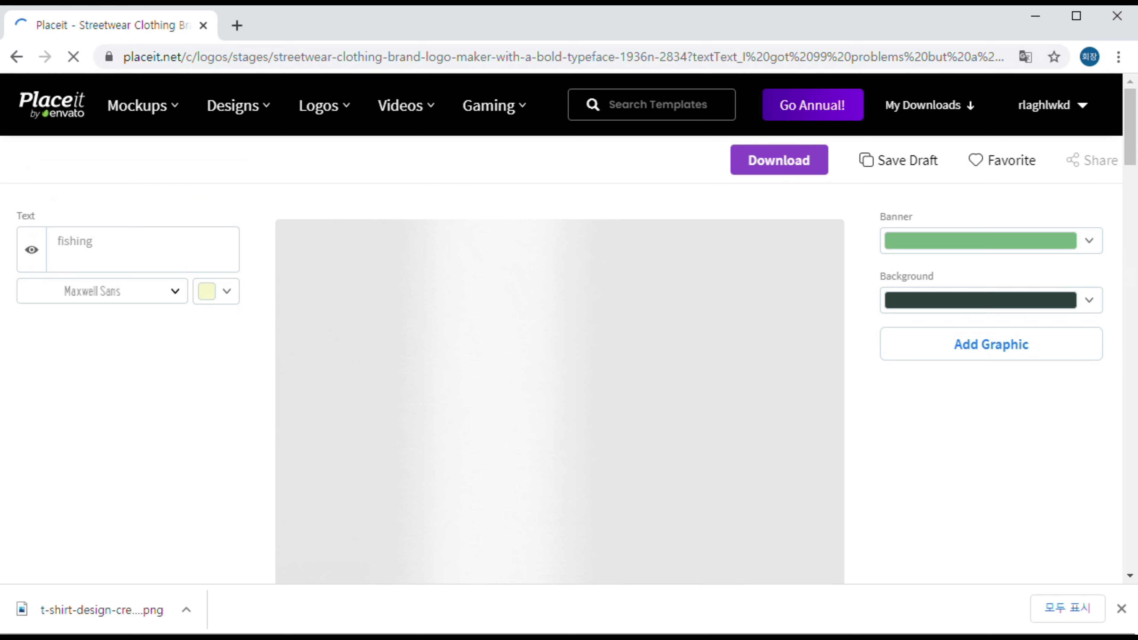
{"action": "scroll", "coordinate": [465, 234], "scroll_direction": "down", "scroll_amount": 5}
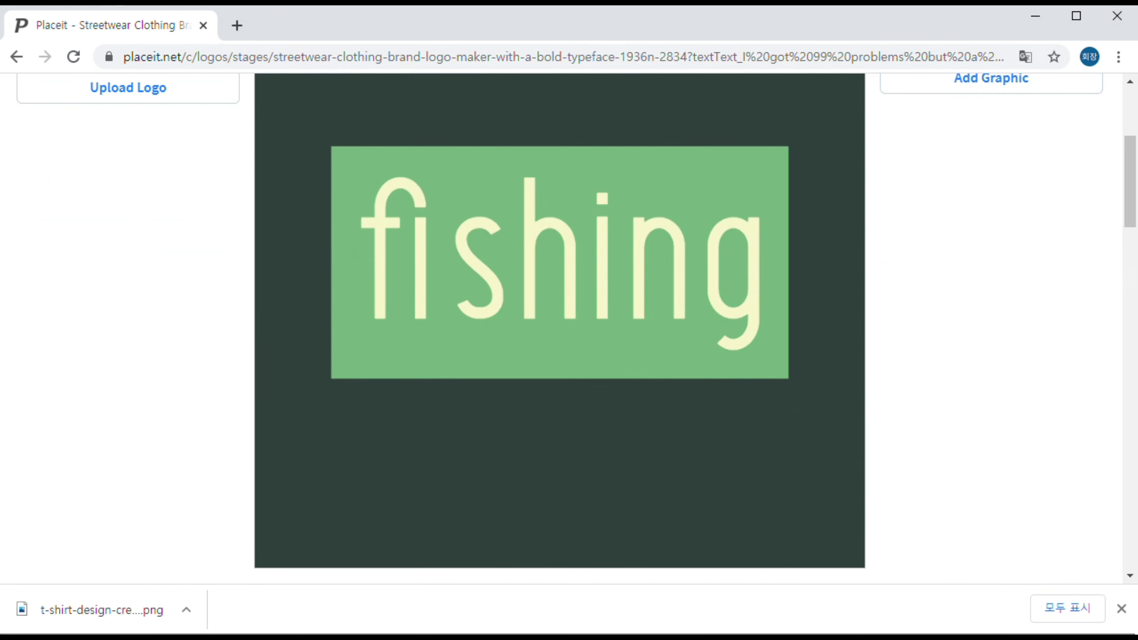
{"action": "scroll", "coordinate": [560, 314], "scroll_direction": "up", "scroll_amount": 5}
Examine the logo's text field and the colors available for its banner
{"action": "left_click", "coordinate": [93, 241]}
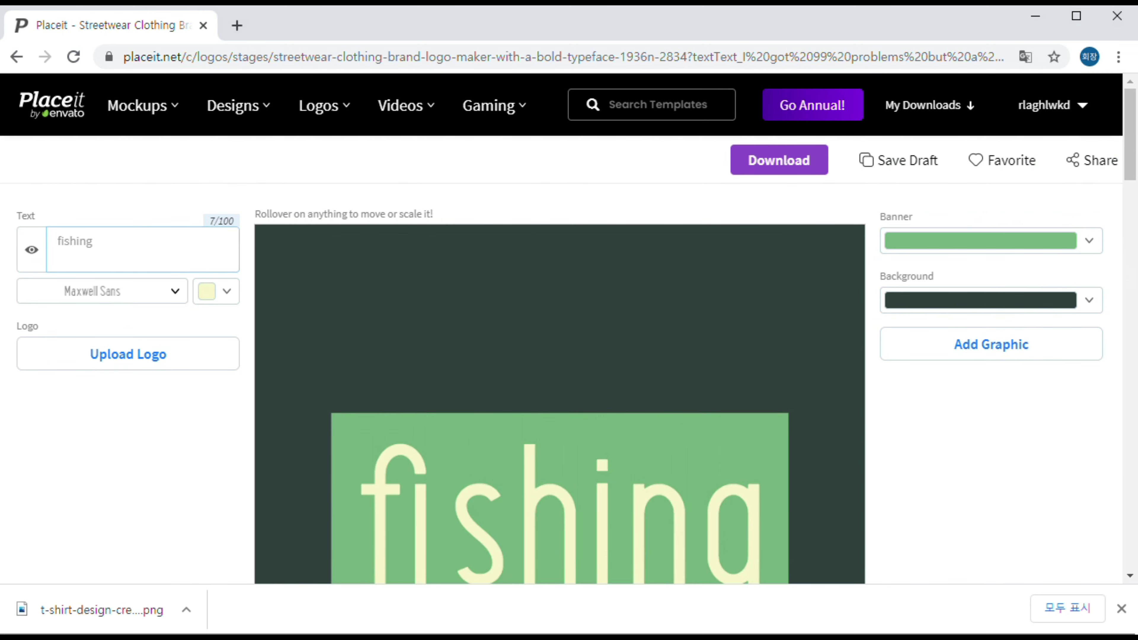
{"action": "scroll", "coordinate": [560, 327], "scroll_direction": "down", "scroll_amount": 1}
{"action": "scroll", "coordinate": [560, 327], "scroll_direction": "up", "scroll_amount": 1}
{"action": "scroll", "coordinate": [560, 403], "scroll_direction": "down", "scroll_amount": 2}
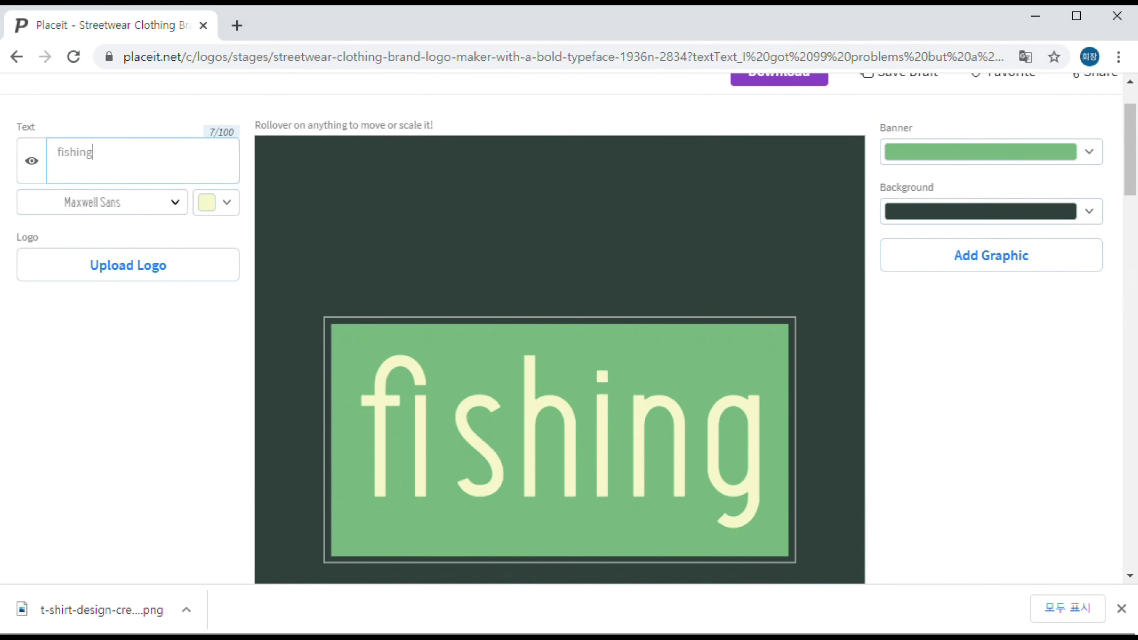
{"action": "left_click", "coordinate": [981, 151]}
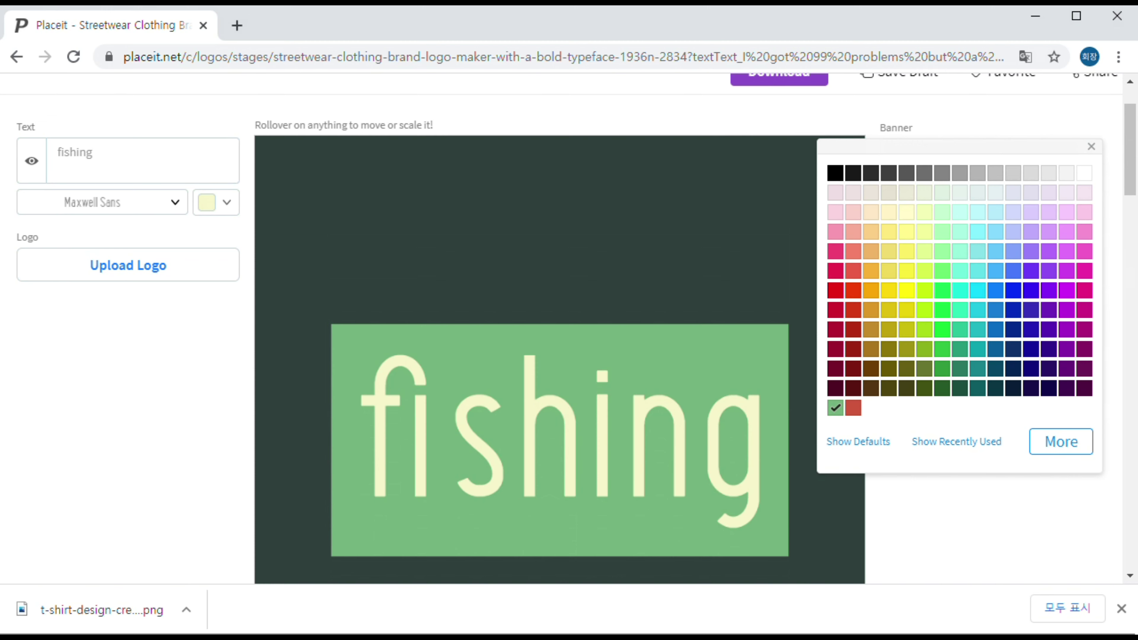
{"action": "key", "text": "Escape"}
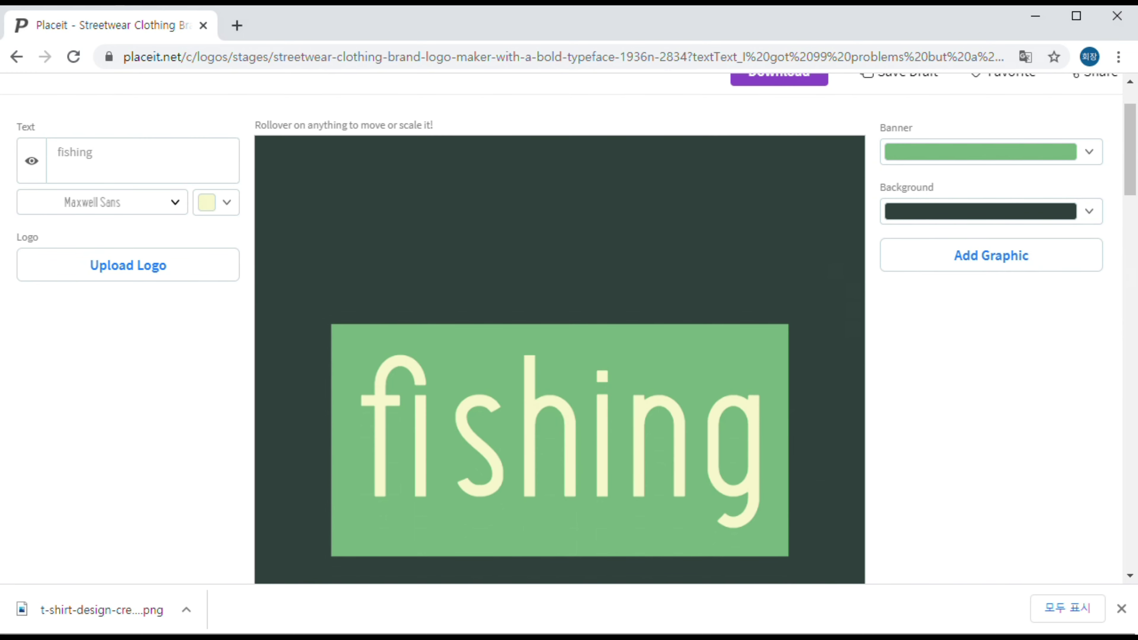
Save the fishing logo as a draft and download its version with the dark green background
{"action": "scroll", "coordinate": [569, 327], "scroll_direction": "up", "scroll_amount": 2}
{"action": "scroll", "coordinate": [896, 161], "scroll_direction": "down", "scroll_amount": 1}
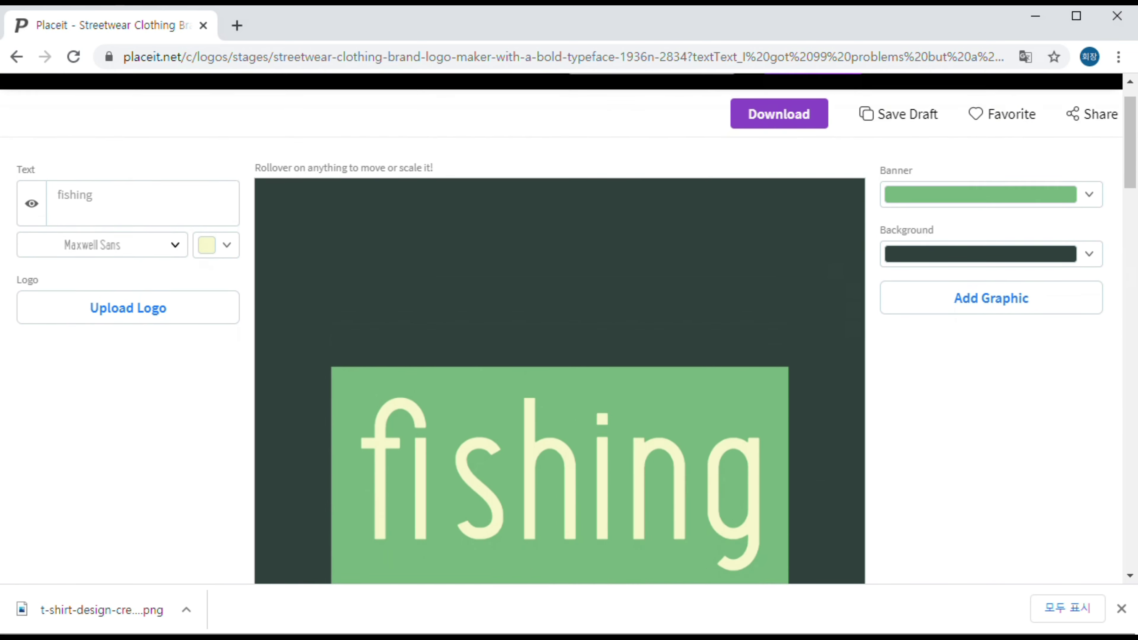
{"action": "scroll", "coordinate": [896, 161], "scroll_direction": "up", "scroll_amount": 1}
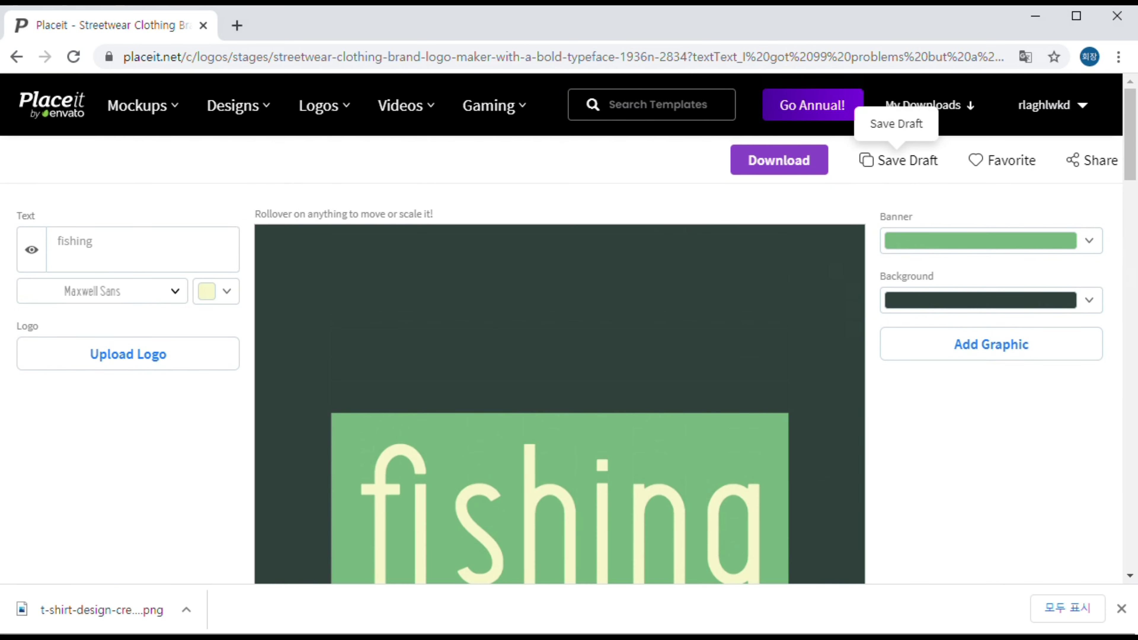
{"action": "left_click", "coordinate": [898, 160]}
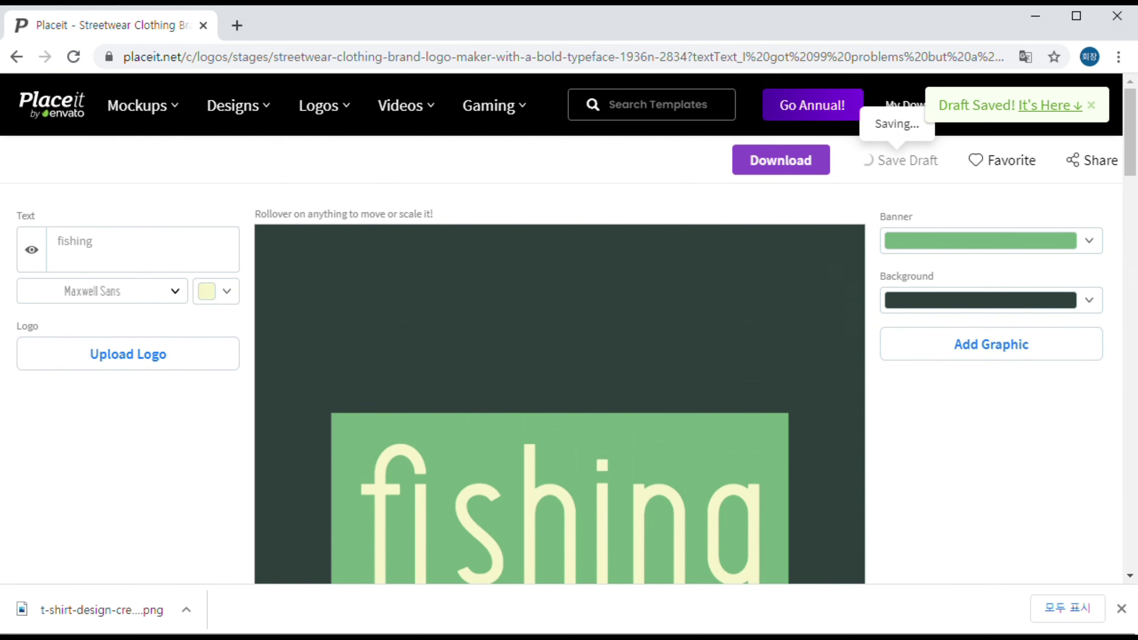
{"action": "scroll", "coordinate": [898, 160], "scroll_direction": "down", "scroll_amount": 5}
{"action": "scroll", "coordinate": [569, 327], "scroll_direction": "up", "scroll_amount": 10}
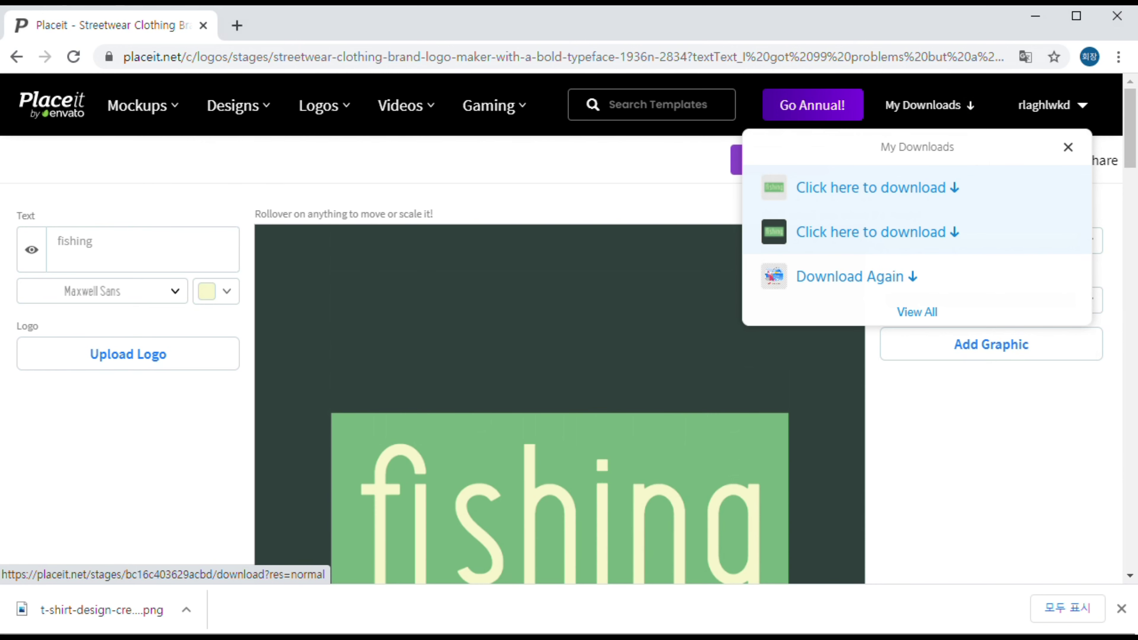
{"action": "left_click", "coordinate": [871, 232]}
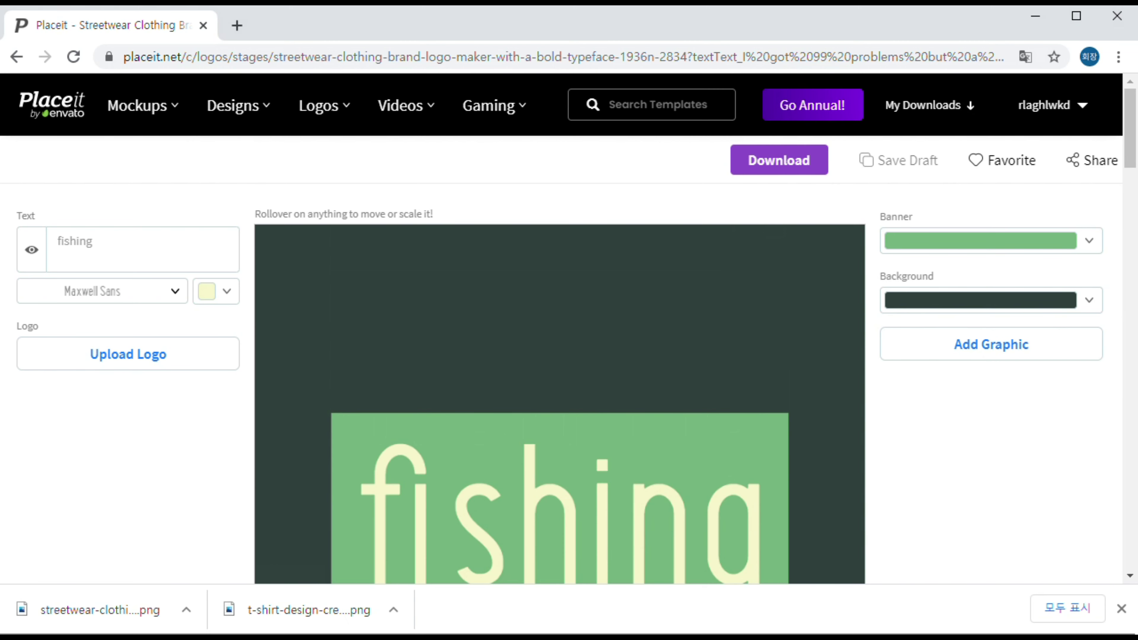
Search the template library for "fishing"
{"action": "mouse_move", "coordinate": [492, 106]}
{"action": "mouse_move", "coordinate": [142, 107]}
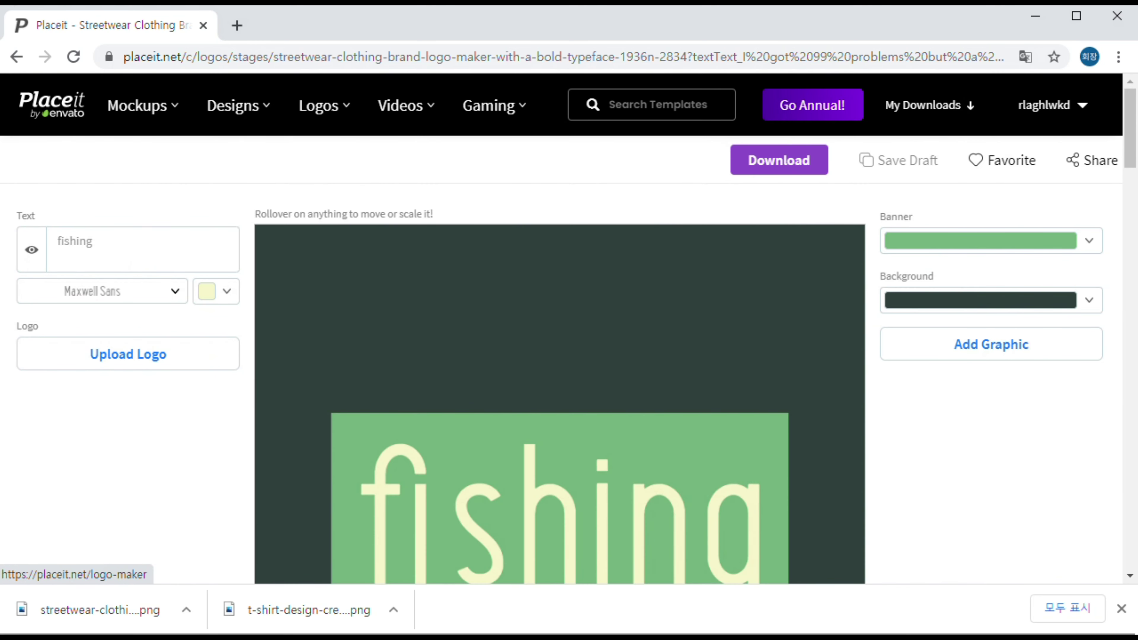
{"action": "left_click", "coordinate": [609, 104]}
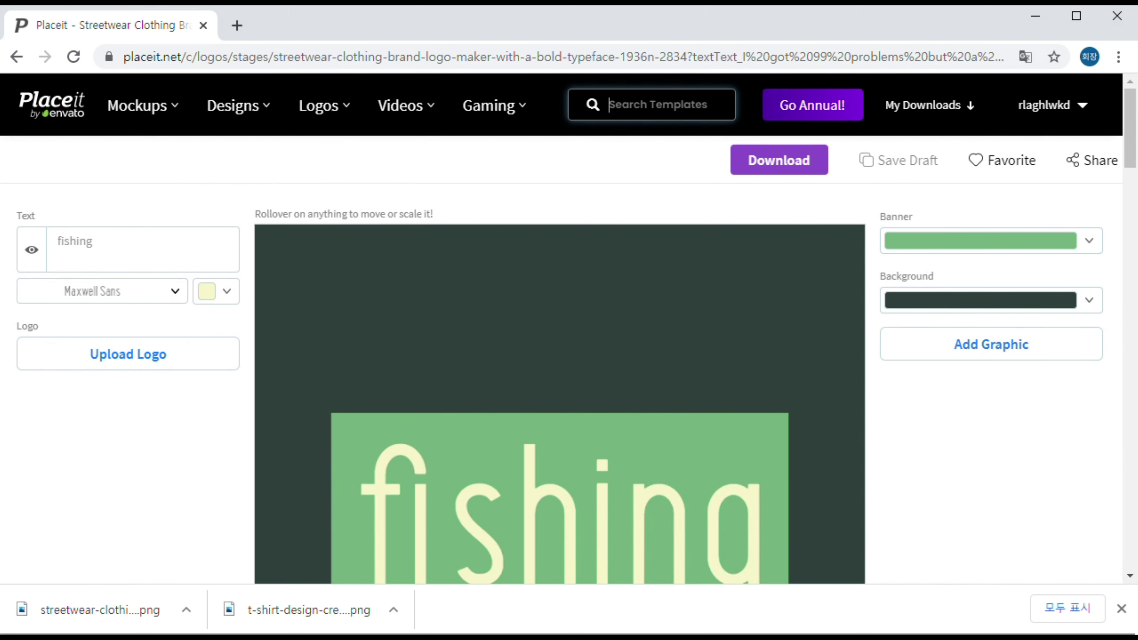
{"action": "type", "text": "fishing"}
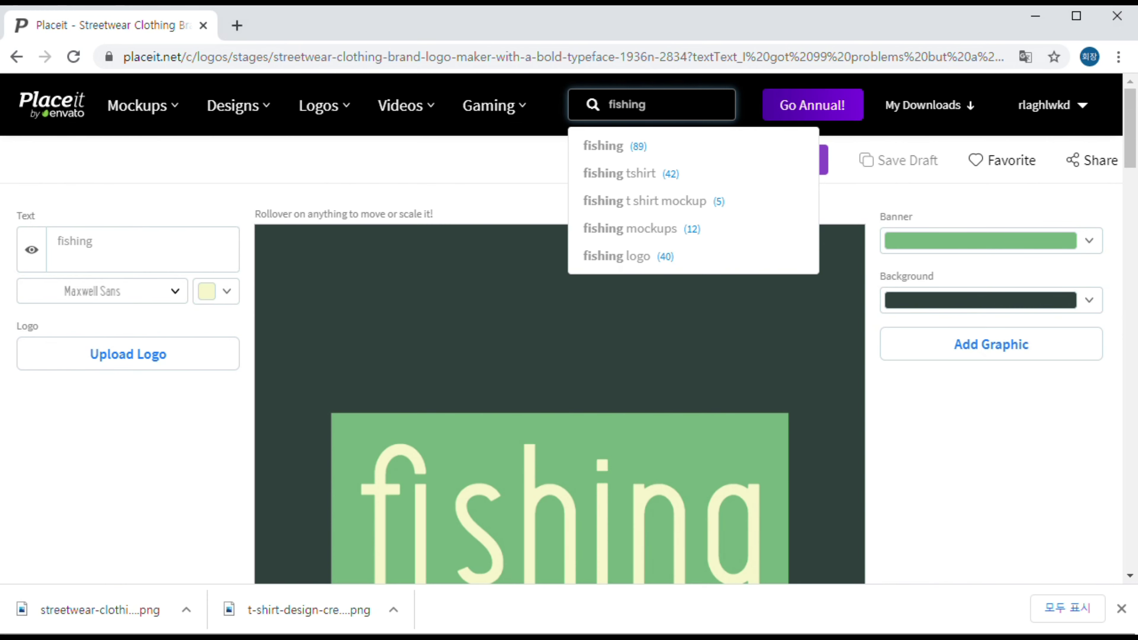
{"action": "key", "text": "Return"}
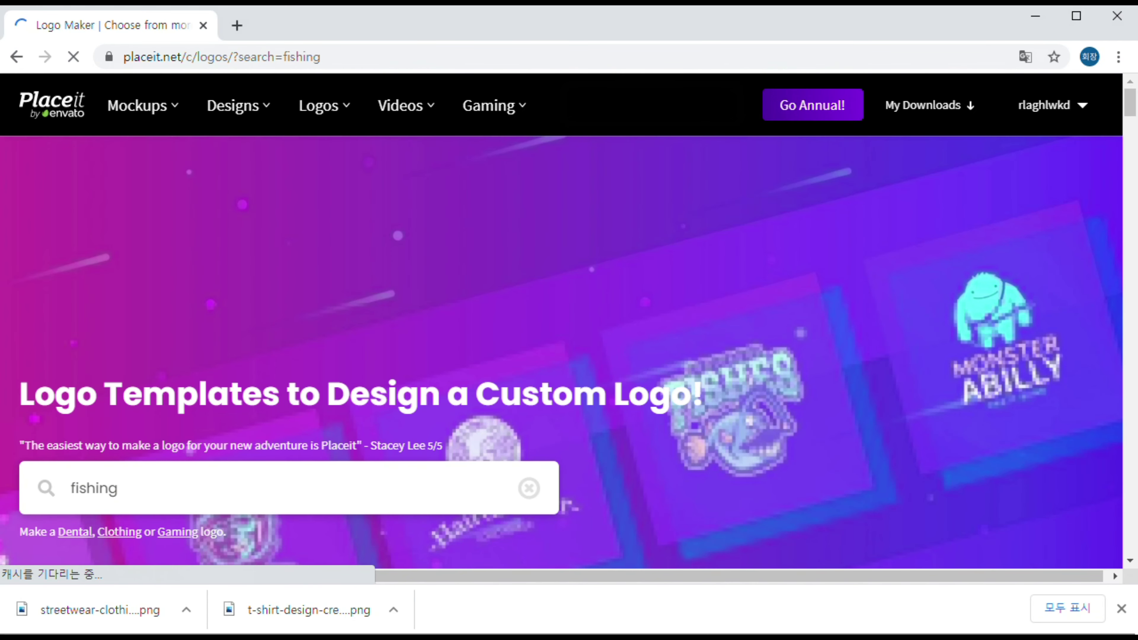
Open the sweatshirt mockup of a man in a red-lined jacket holding up a caught fish
{"action": "scroll", "coordinate": [671, 349], "scroll_direction": "down", "scroll_amount": 20}
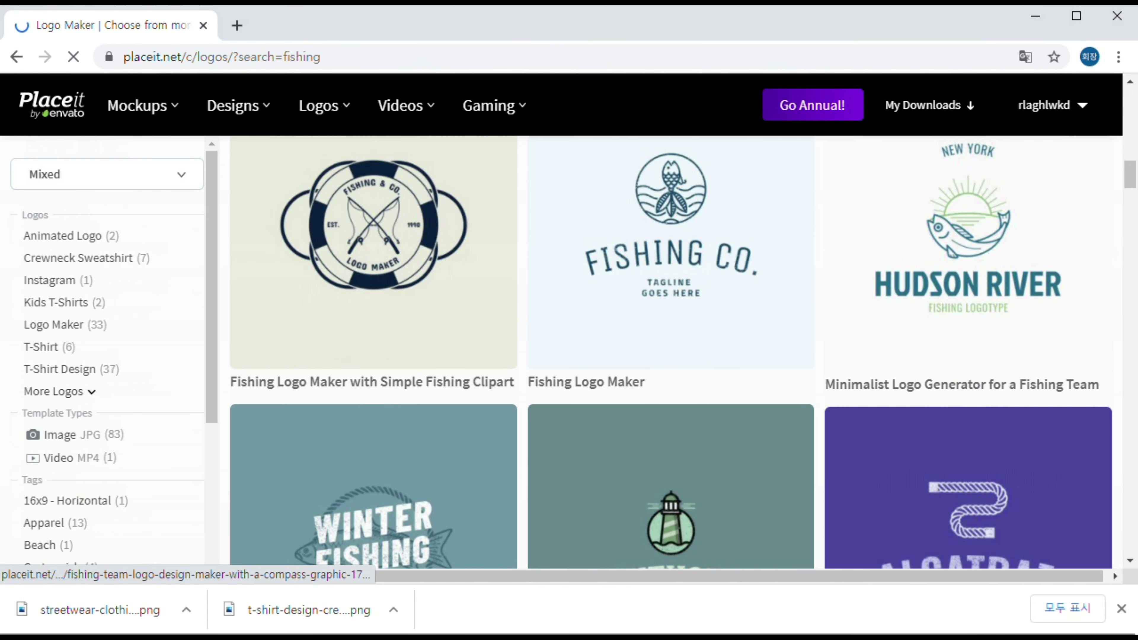
{"action": "scroll", "coordinate": [670, 349], "scroll_direction": "down", "scroll_amount": 20}
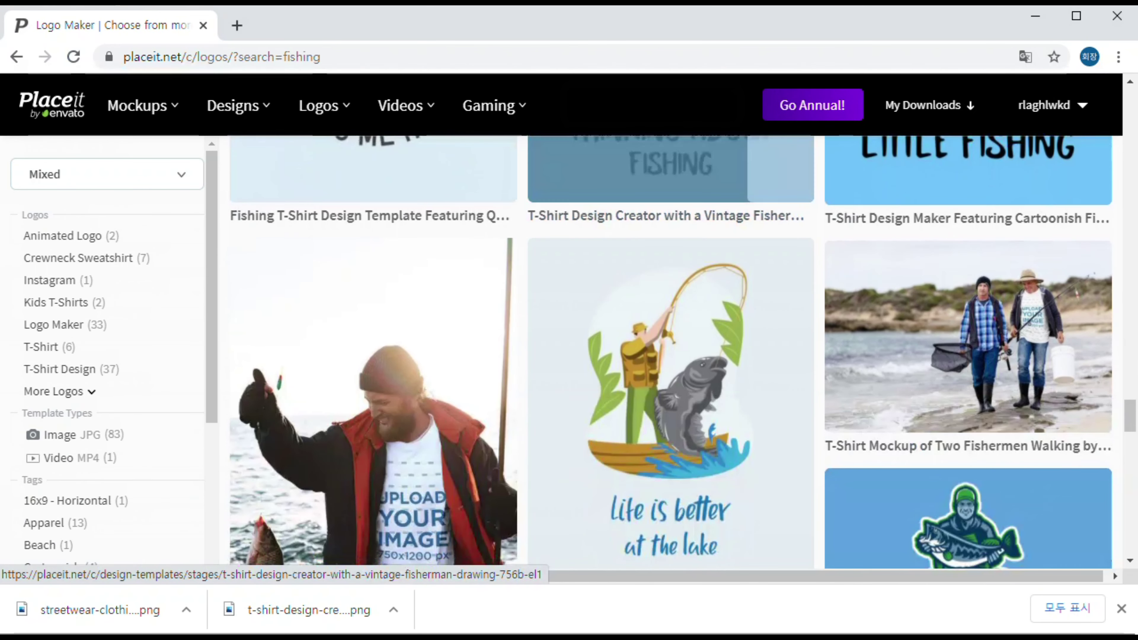
{"action": "scroll", "coordinate": [671, 349], "scroll_direction": "down", "scroll_amount": 2}
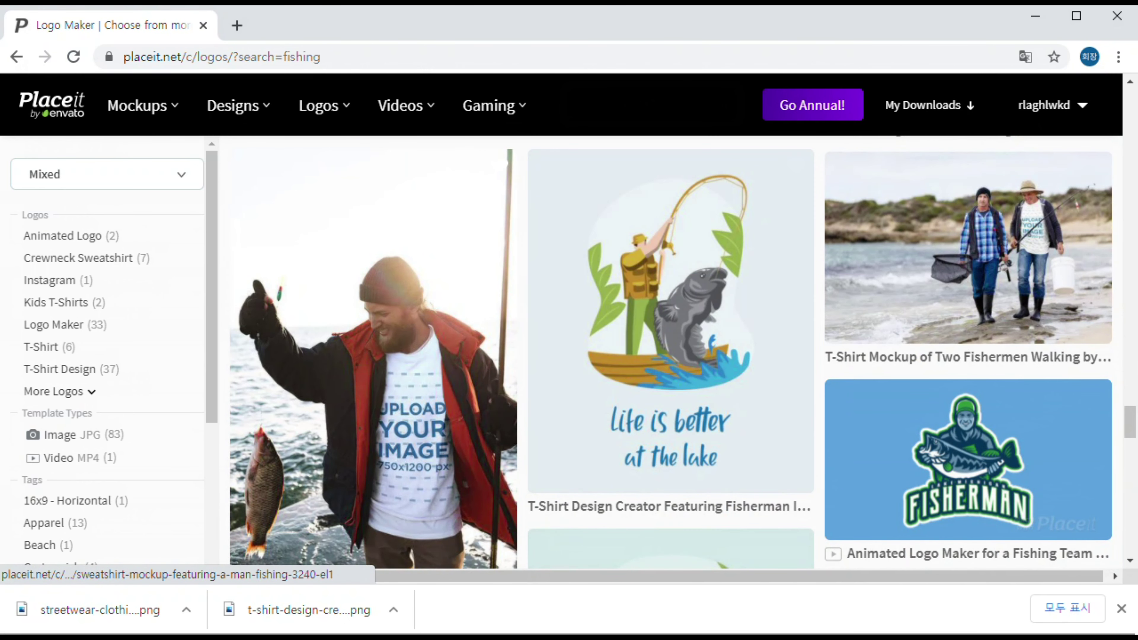
{"action": "left_click", "coordinate": [372, 358]}
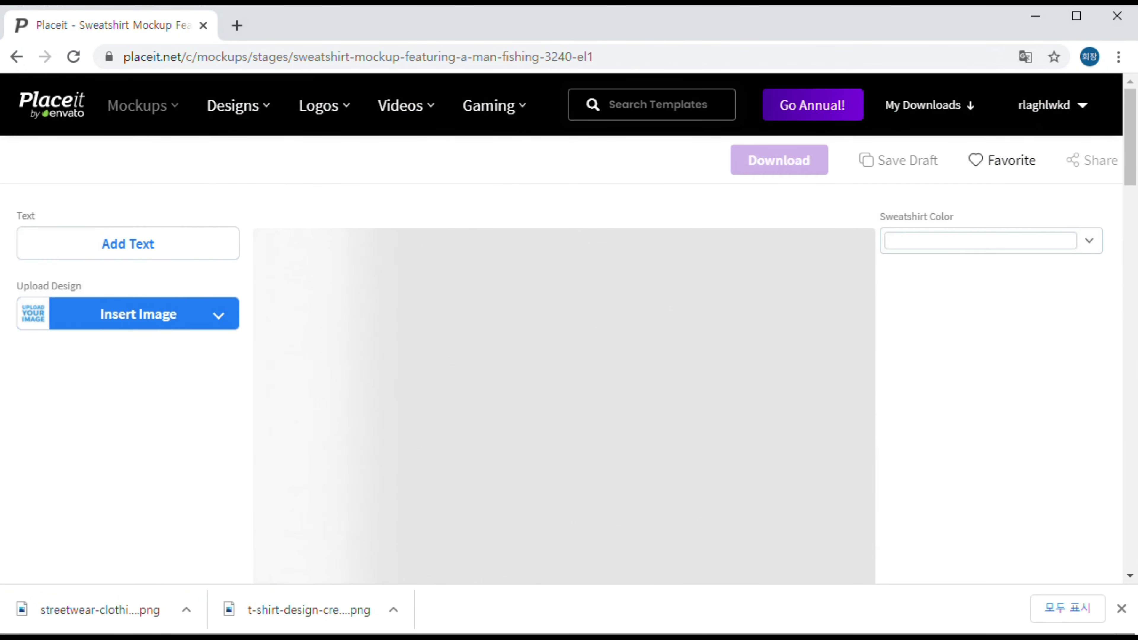
{"action": "scroll", "coordinate": [564, 359], "scroll_direction": "down", "scroll_amount": 2}
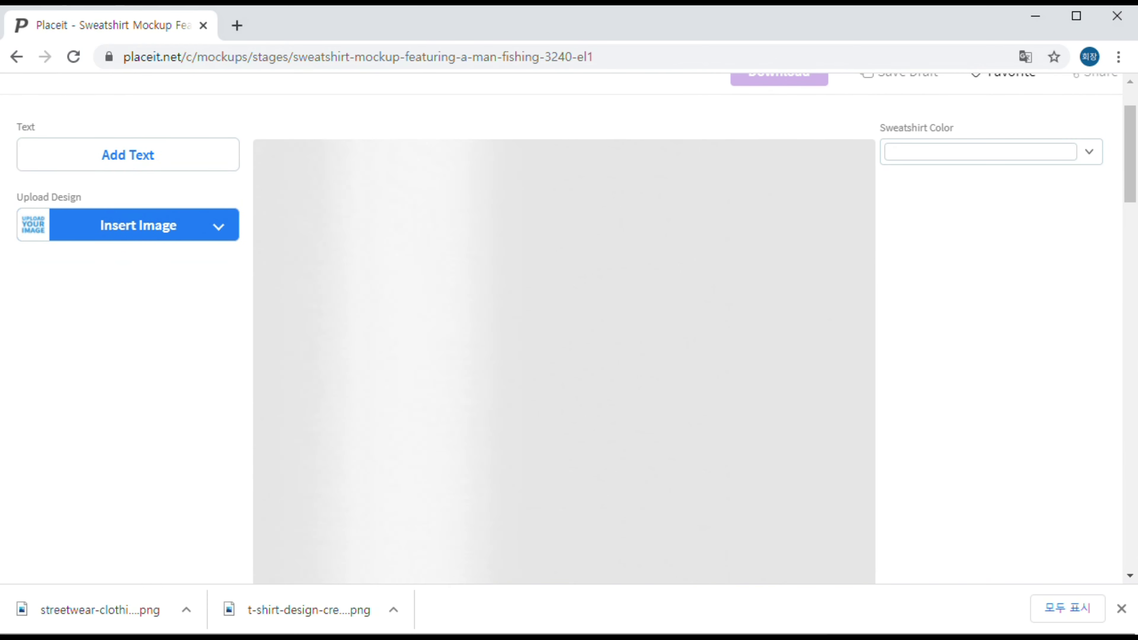
{"action": "scroll", "coordinate": [560, 327], "scroll_direction": "down", "scroll_amount": 4}
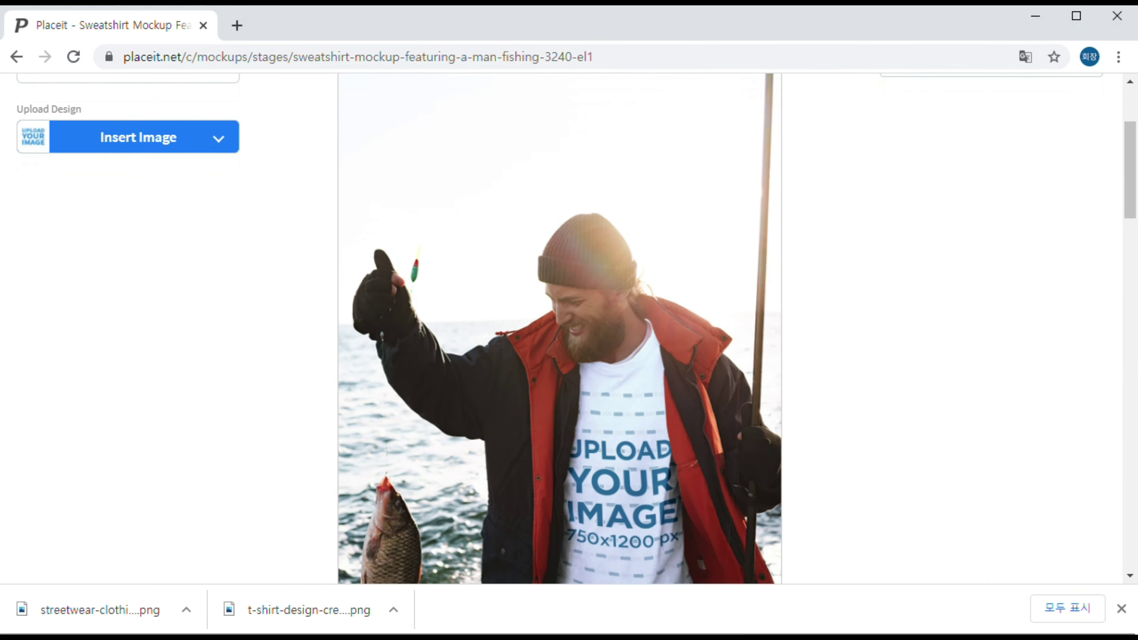
Import the "Let's grab a fish" design from the account's downloads as the sweatshirt's image
{"action": "scroll", "coordinate": [560, 327], "scroll_direction": "up", "scroll_amount": 2}
{"action": "scroll", "coordinate": [560, 327], "scroll_direction": "down", "scroll_amount": 1}
{"action": "scroll", "coordinate": [569, 330], "scroll_direction": "up", "scroll_amount": 2}
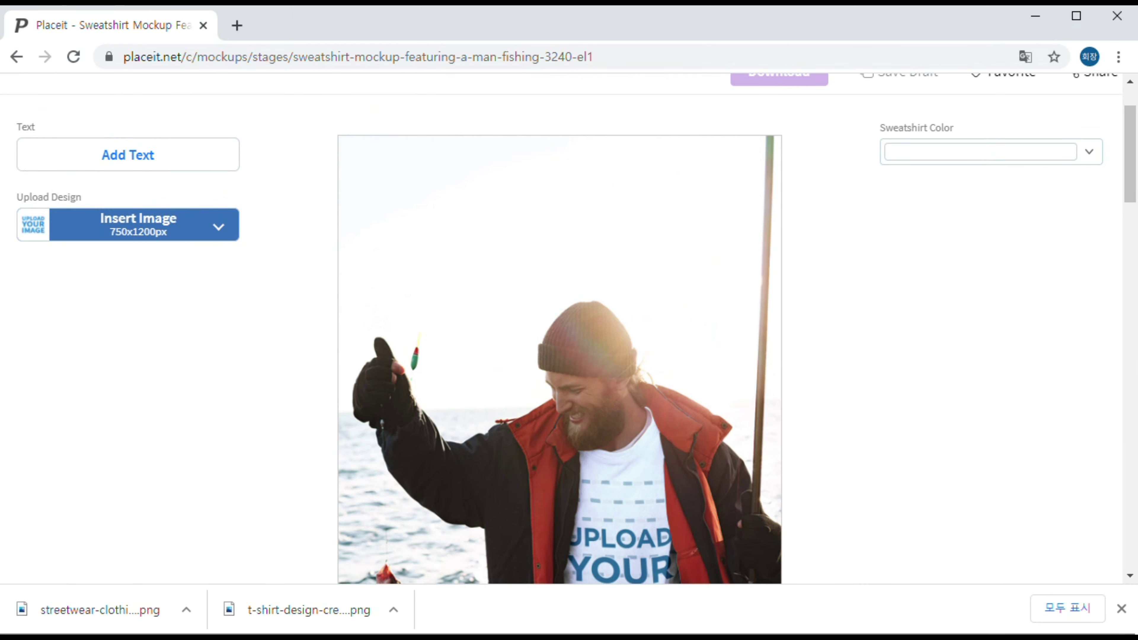
{"action": "left_click", "coordinate": [218, 226]}
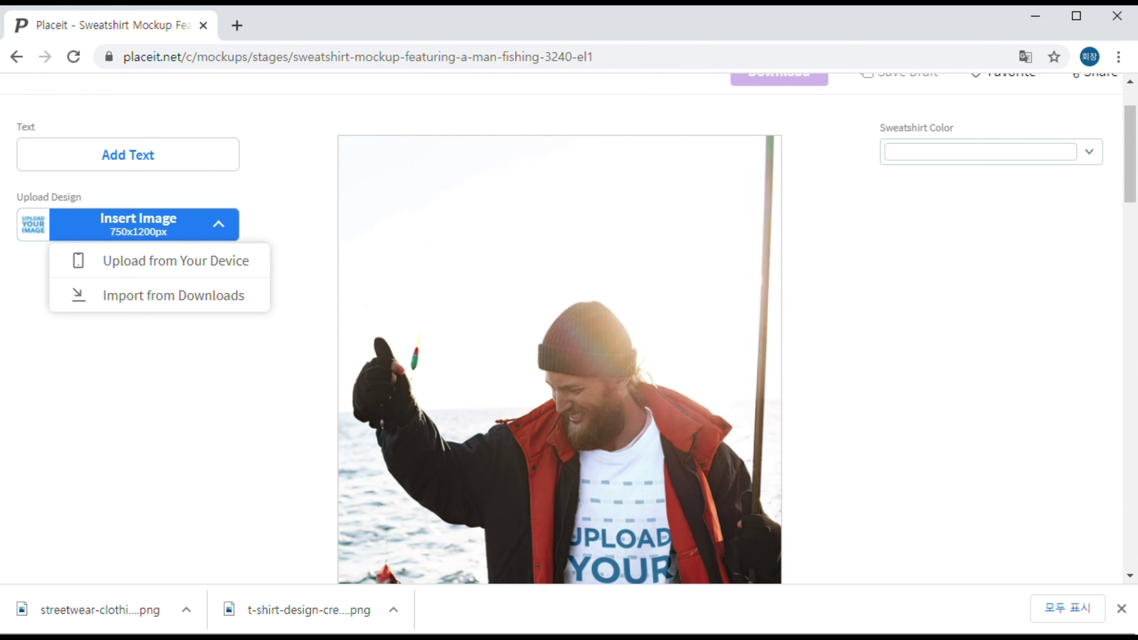
{"action": "left_click", "coordinate": [173, 295]}
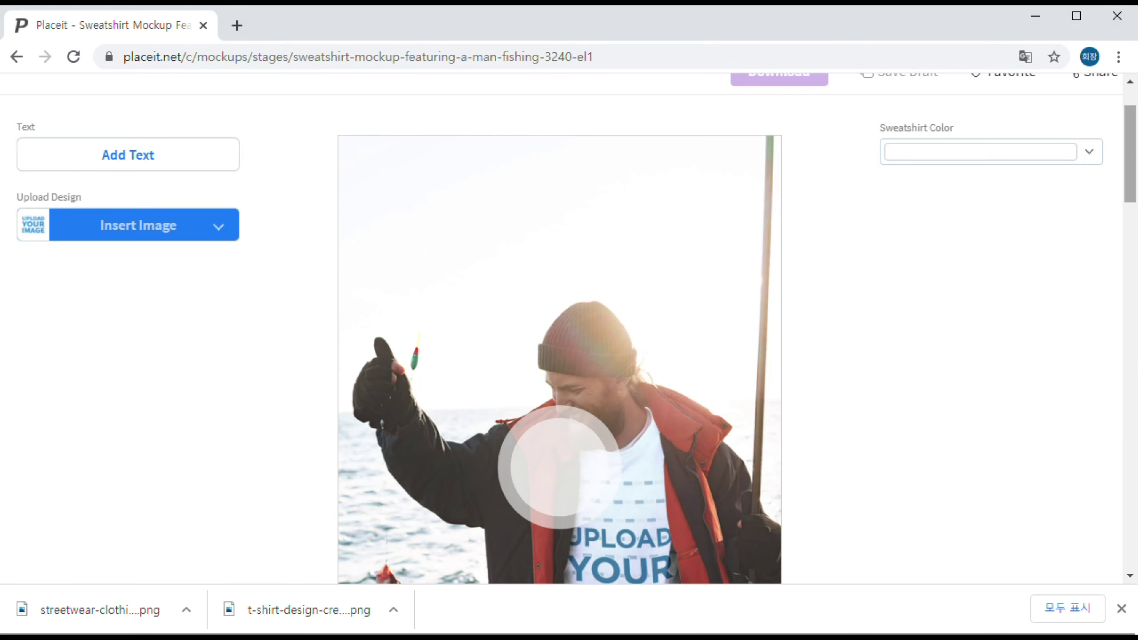
{"action": "scroll", "coordinate": [560, 327], "scroll_direction": "down", "scroll_amount": 2}
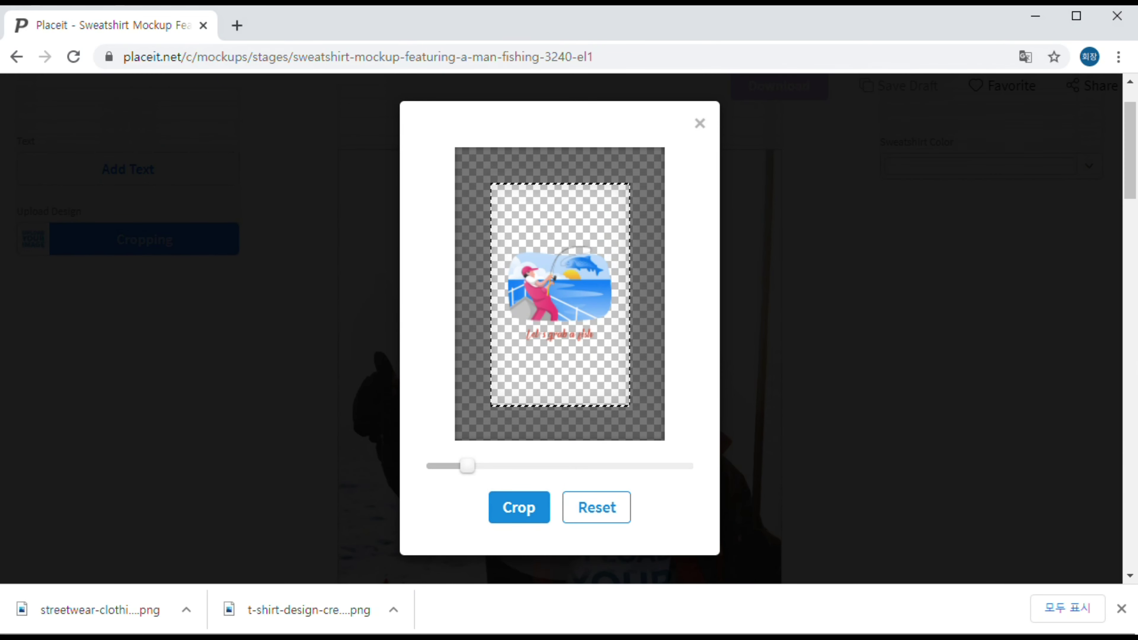
Enlarge the imported design slightly, place it in the upper part of the print area and apply the crop
{"action": "mouse_move", "coordinate": [467, 466]}
{"action": "left_mouse_down"}
{"action": "mouse_move", "coordinate": [500, 466]}
{"action": "mouse_move", "coordinate": [475, 465]}
{"action": "left_mouse_up"}
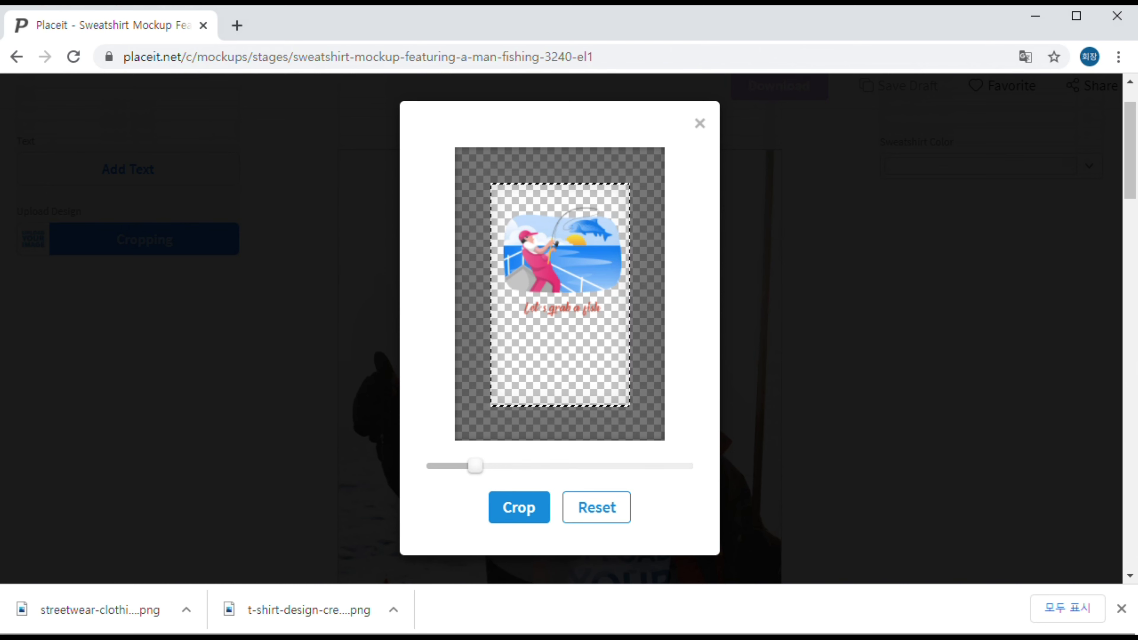
{"action": "scroll", "coordinate": [560, 314], "scroll_direction": "up", "scroll_amount": 2}
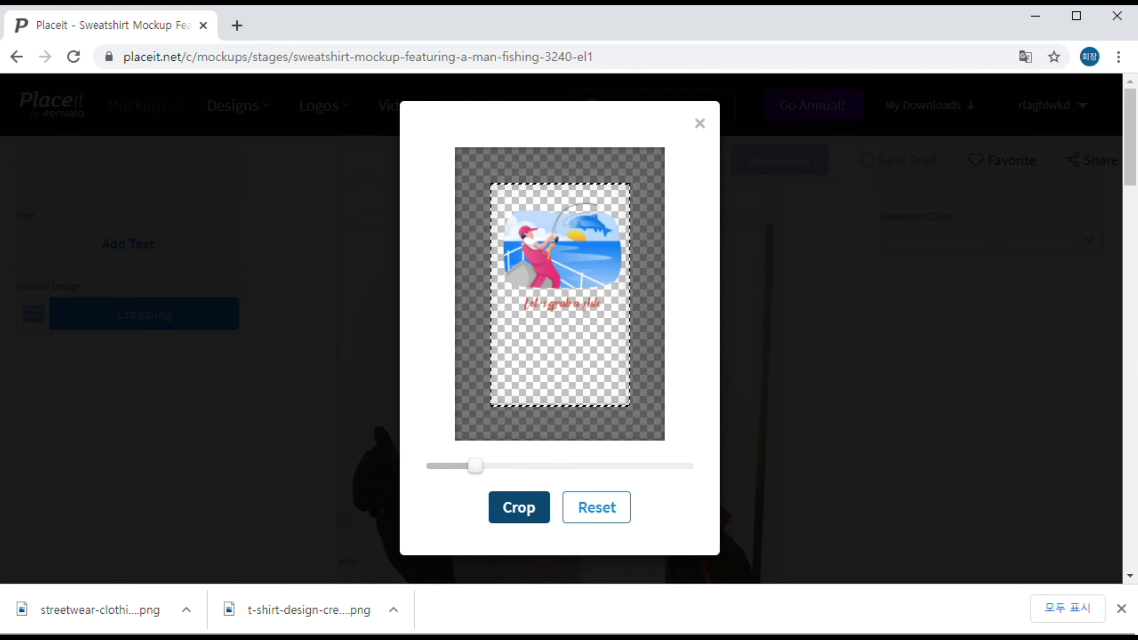
{"action": "left_click", "coordinate": [519, 507]}
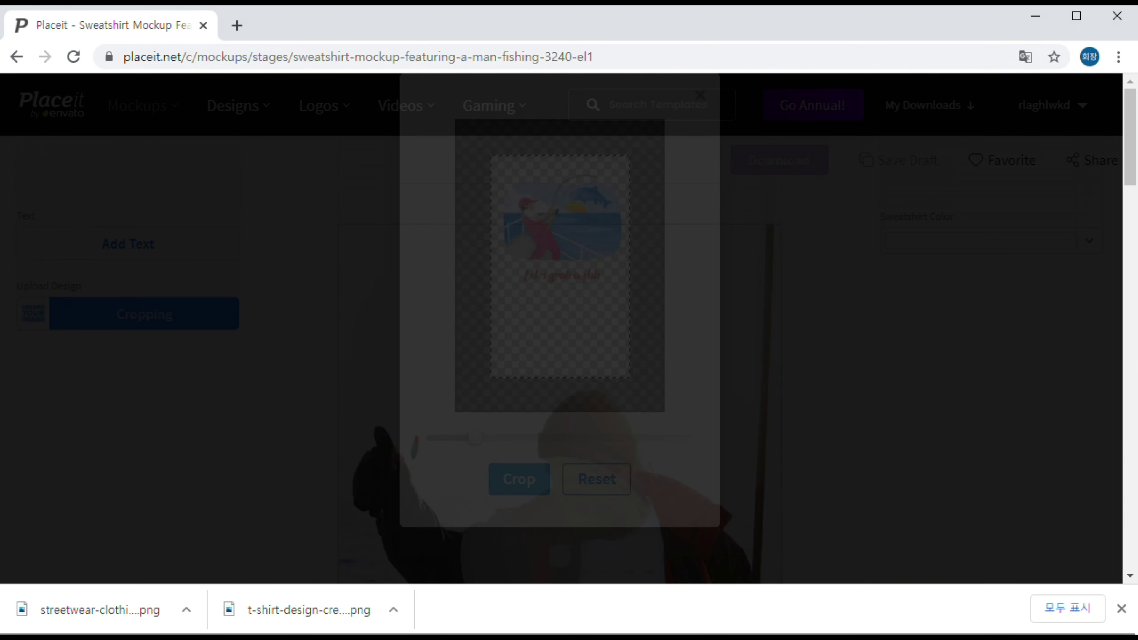
Check the design on the man's chest and set the sweatshirt color to black (#000000)
{"action": "scroll", "coordinate": [560, 327], "scroll_direction": "down", "scroll_amount": 5}
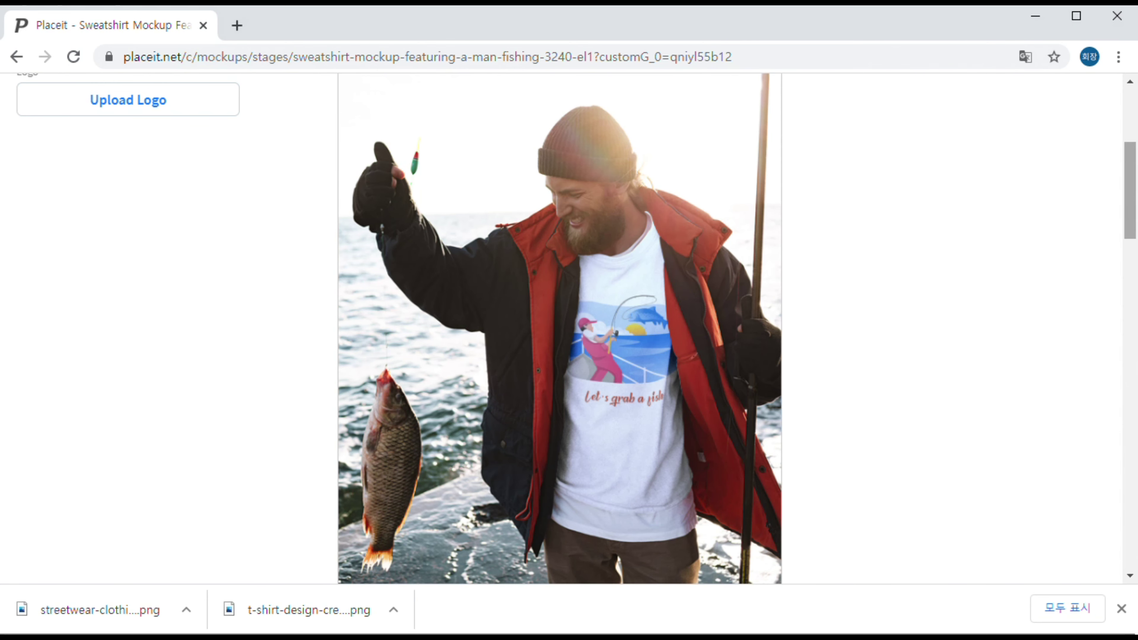
{"action": "scroll", "coordinate": [560, 327], "scroll_direction": "up", "scroll_amount": 5}
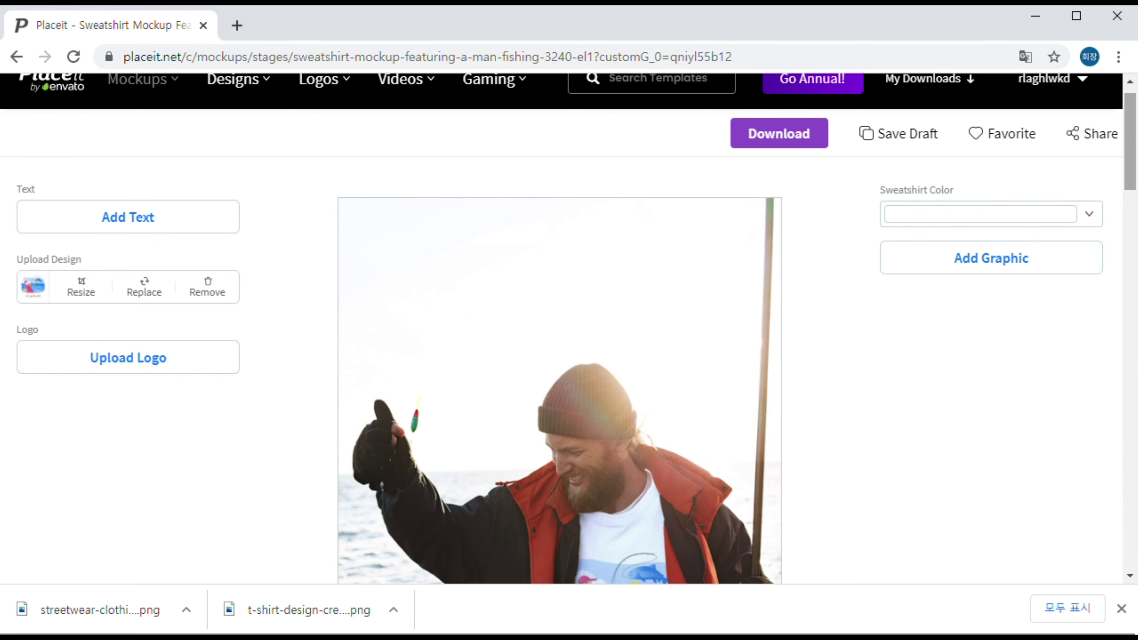
{"action": "left_click", "coordinate": [1089, 214]}
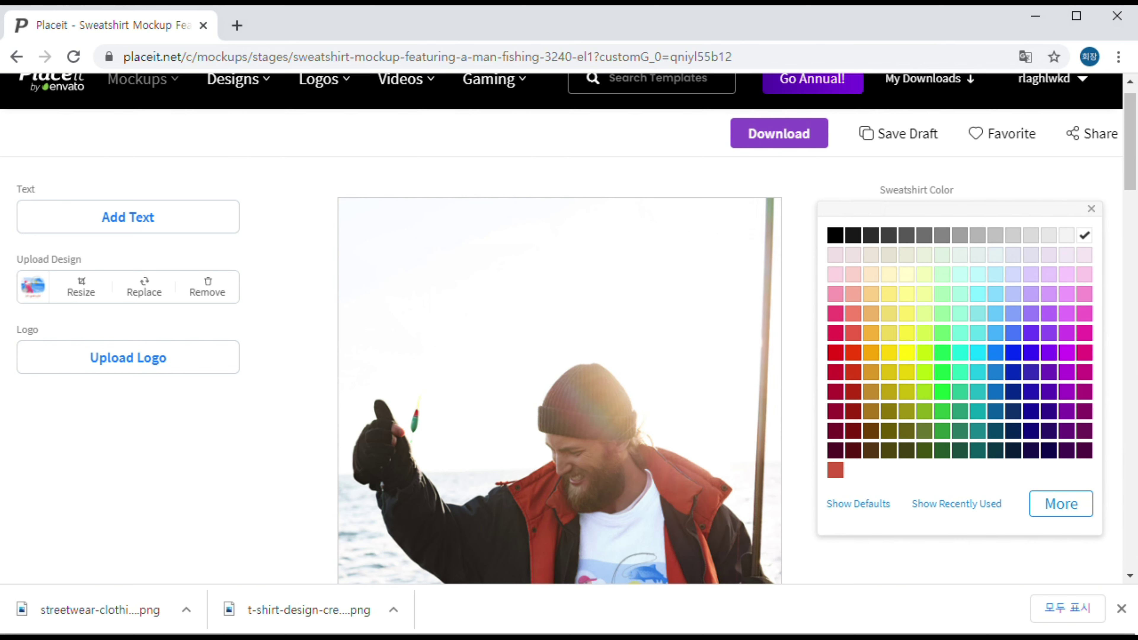
{"action": "left_click", "coordinate": [835, 234]}
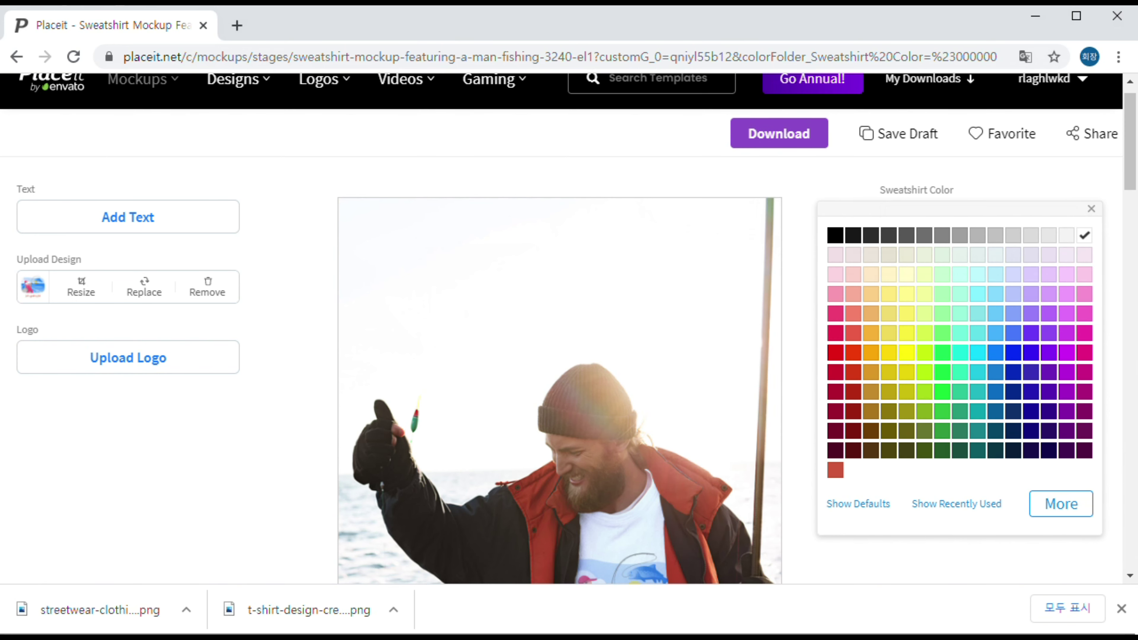
{"action": "scroll", "coordinate": [569, 329], "scroll_direction": "down", "scroll_amount": 6}
{"action": "scroll", "coordinate": [569, 330], "scroll_direction": "up", "scroll_amount": 6}
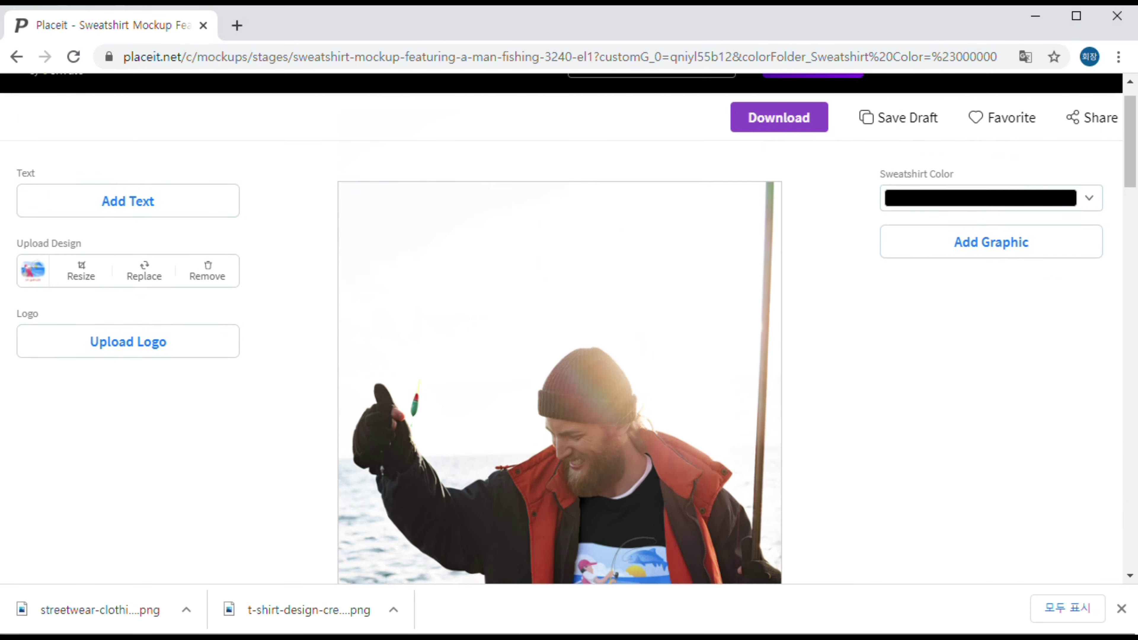
Review the black sweatshirt mockup with its printed fishing design and save it as a draft
{"action": "scroll", "coordinate": [569, 329], "scroll_direction": "down", "scroll_amount": 5}
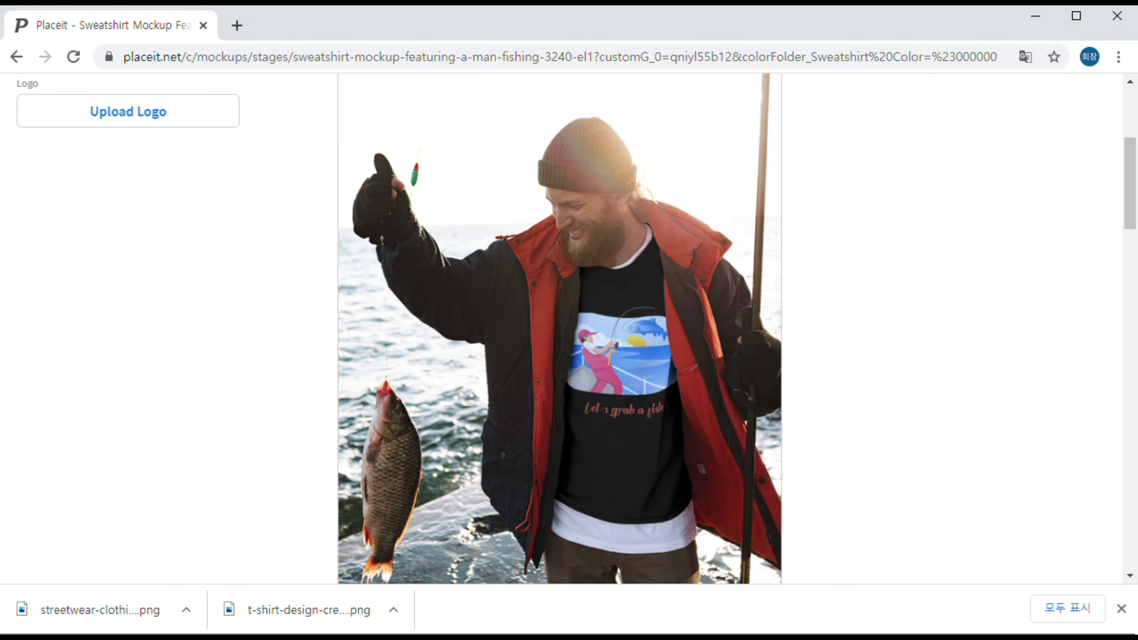
{"action": "scroll", "coordinate": [568, 329], "scroll_direction": "down", "scroll_amount": 5}
{"action": "scroll", "coordinate": [568, 329], "scroll_direction": "up", "scroll_amount": 10}
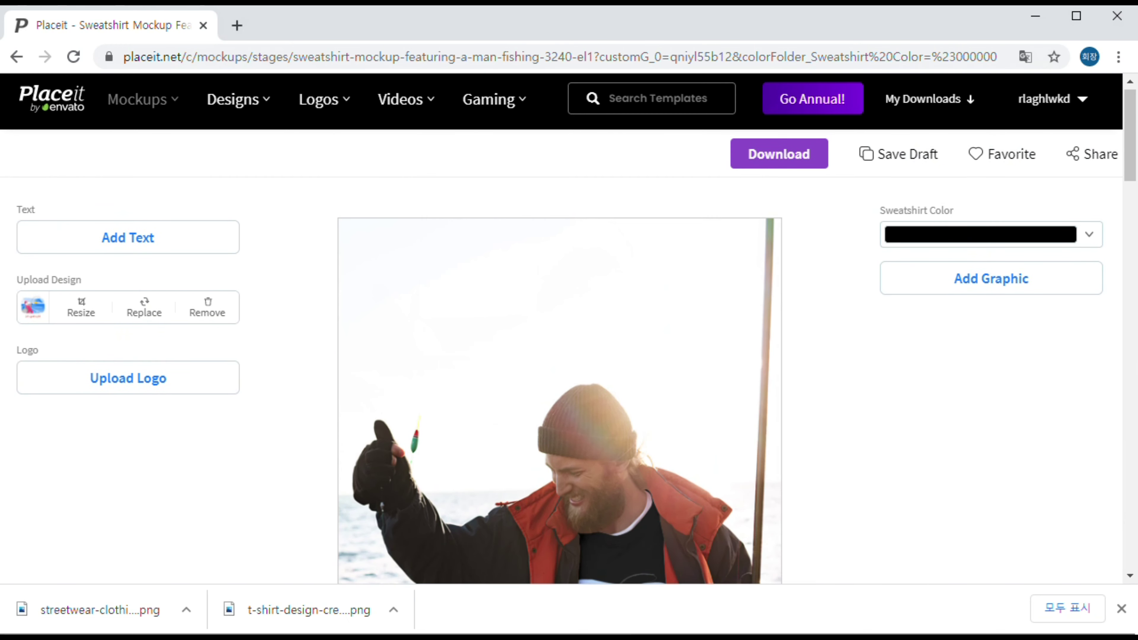
{"action": "scroll", "coordinate": [569, 330], "scroll_direction": "down", "scroll_amount": 2}
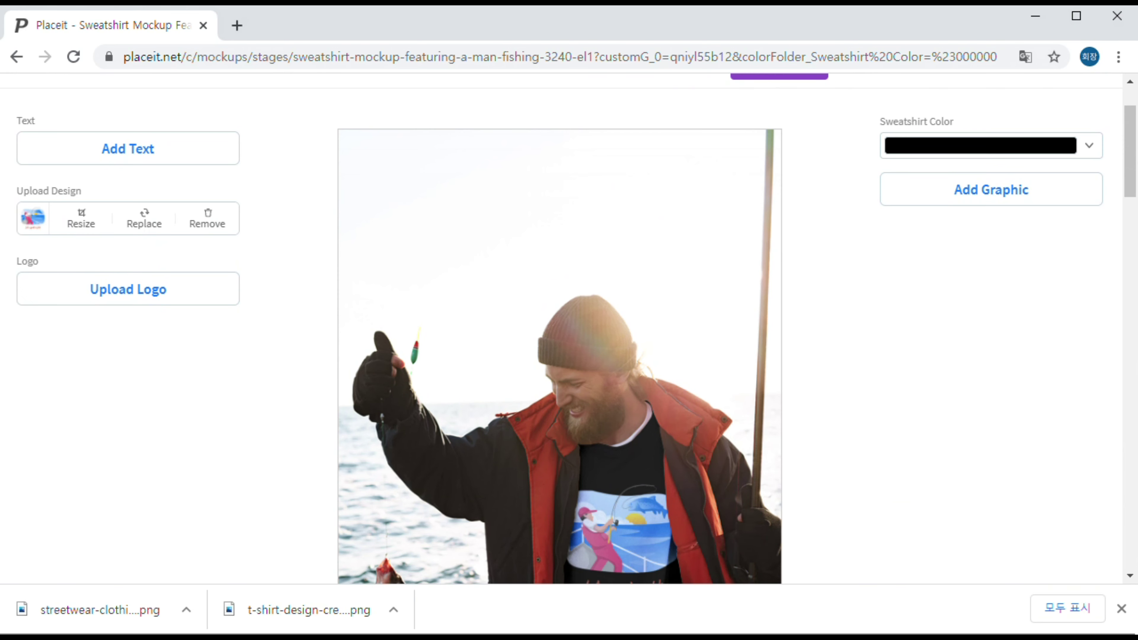
{"action": "scroll", "coordinate": [568, 330], "scroll_direction": "up", "scroll_amount": 2}
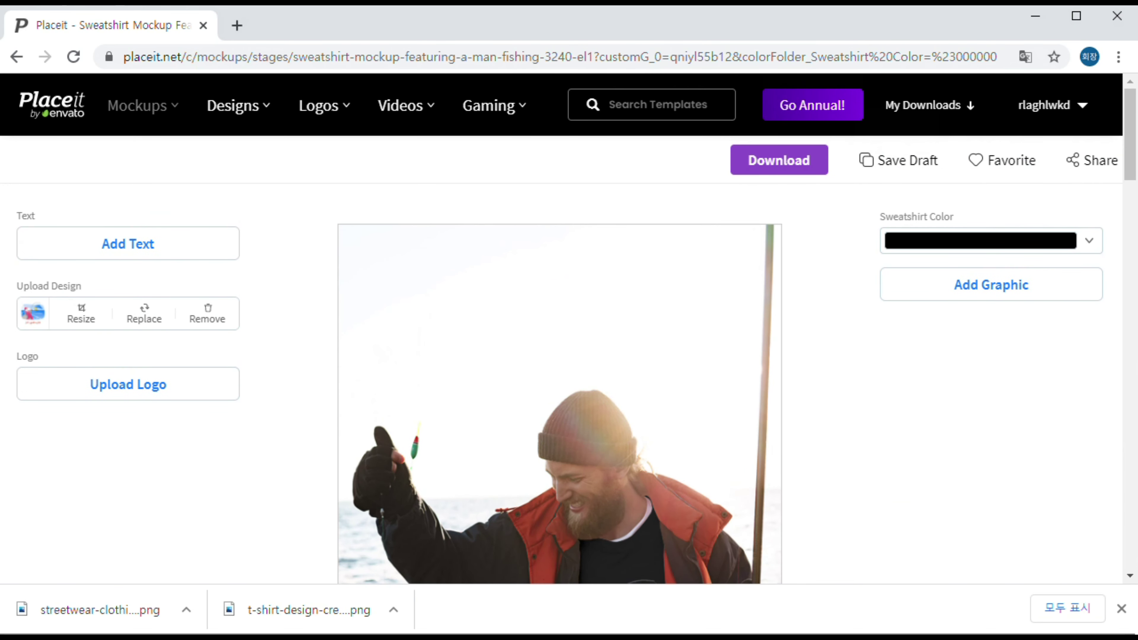
{"action": "scroll", "coordinate": [568, 330], "scroll_direction": "down", "scroll_amount": 4}
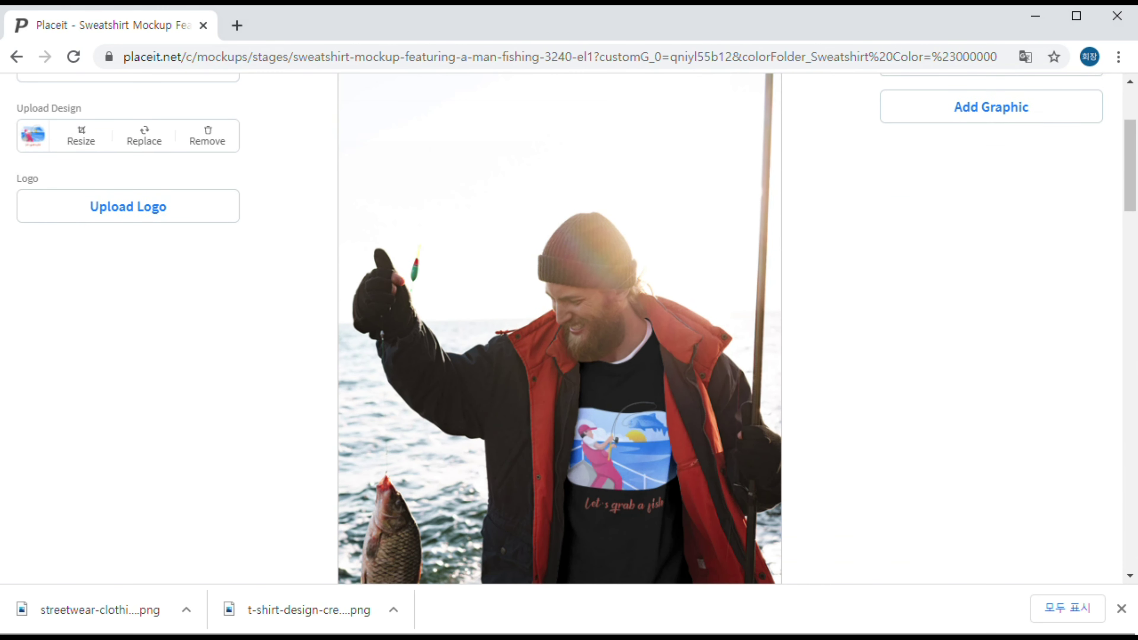
{"action": "scroll", "coordinate": [569, 329], "scroll_direction": "up", "scroll_amount": 4}
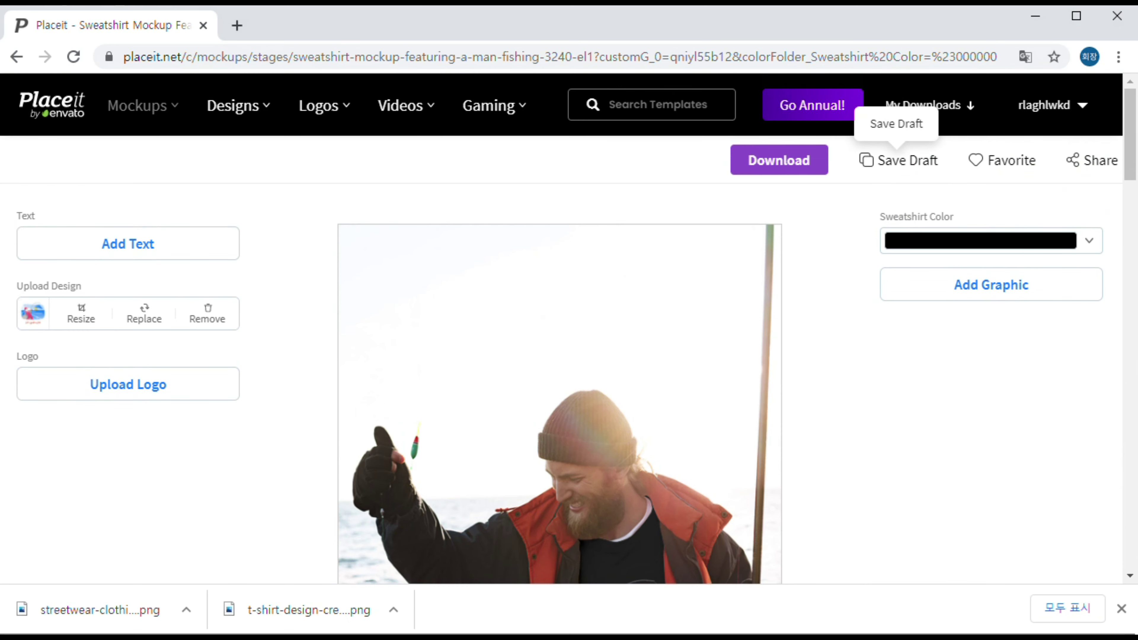
{"action": "left_click", "coordinate": [898, 160]}
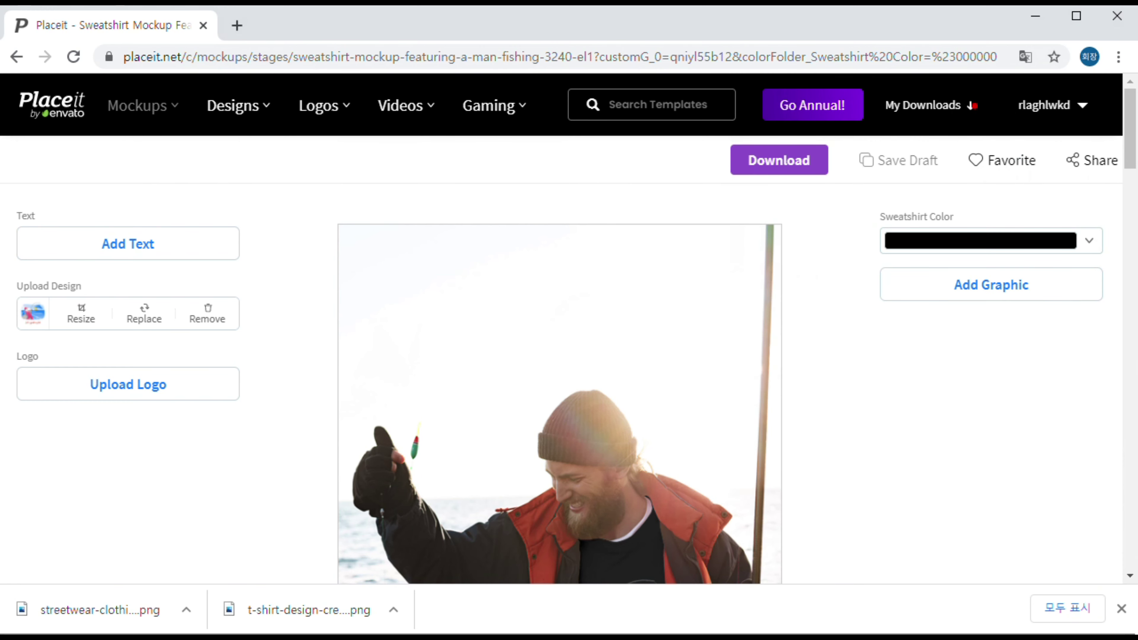
Examine how the fishing design sits on the black sweatshirt across the whole mockup photo
{"action": "scroll", "coordinate": [562, 331], "scroll_direction": "down", "scroll_amount": 2}
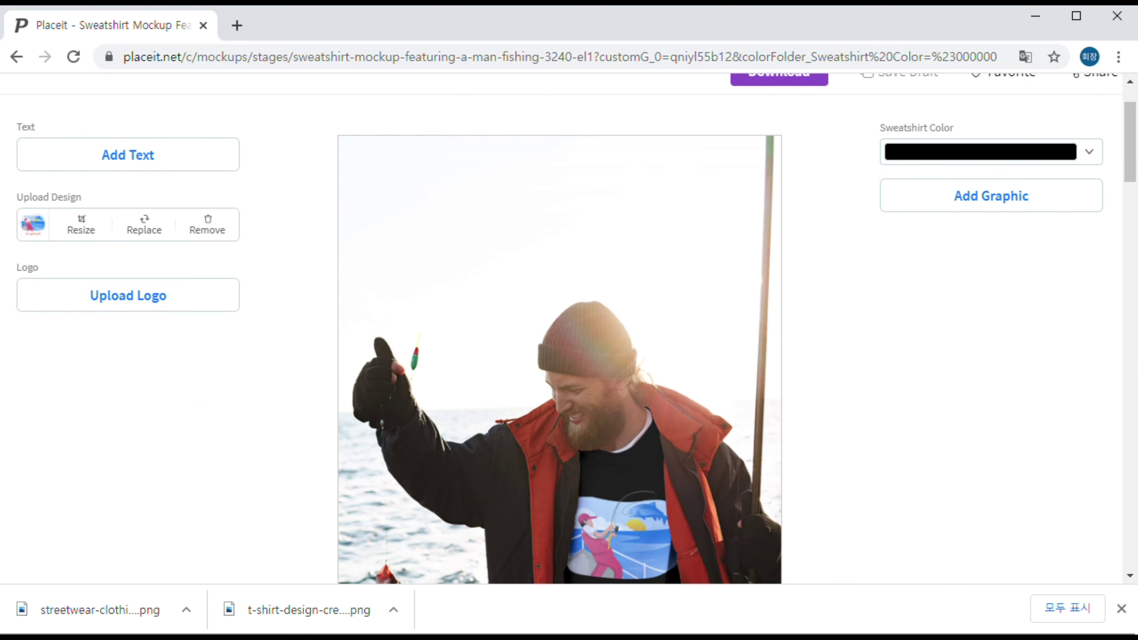
{"action": "scroll", "coordinate": [562, 330], "scroll_direction": "down", "scroll_amount": 2}
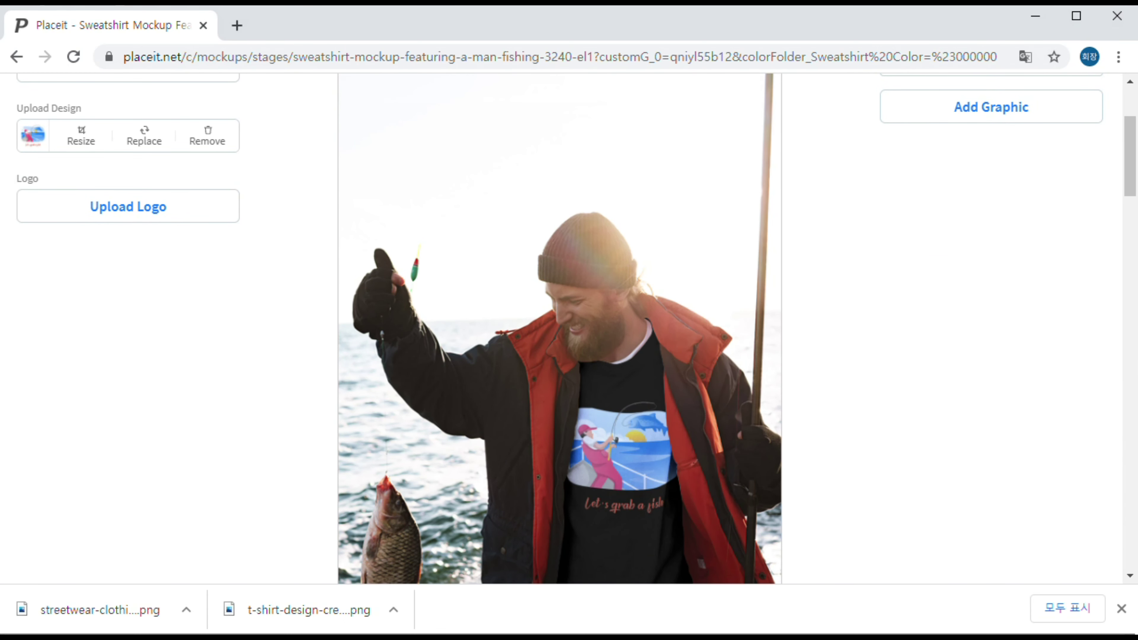
{"action": "scroll", "coordinate": [562, 331], "scroll_direction": "down", "scroll_amount": 2}
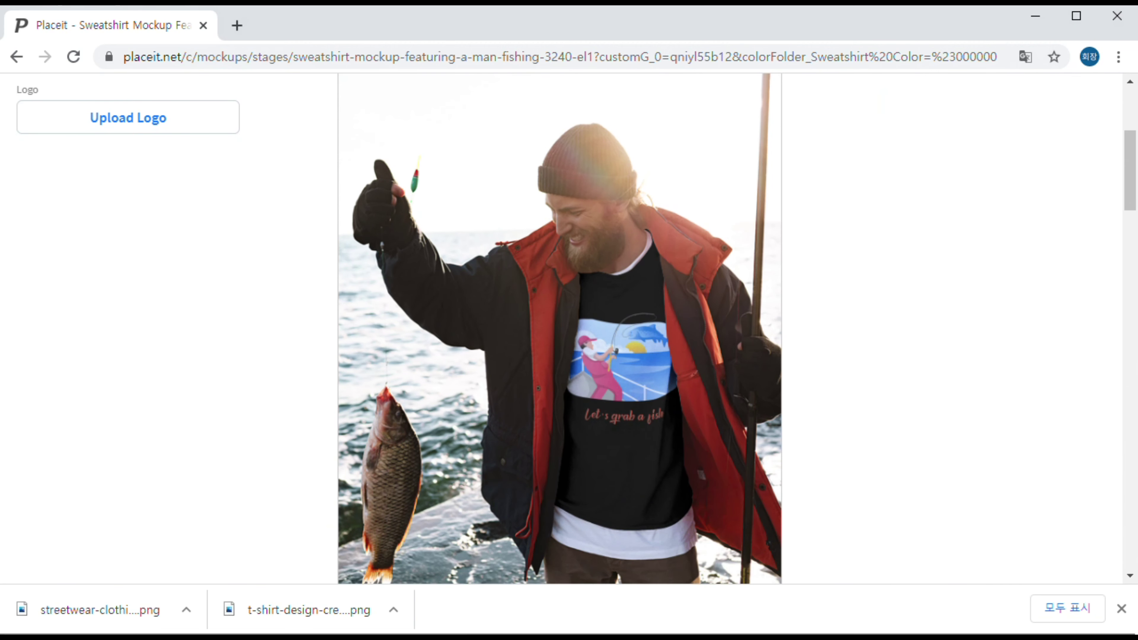
{"action": "scroll", "coordinate": [562, 331], "scroll_direction": "up", "scroll_amount": 4}
{"action": "scroll", "coordinate": [562, 331], "scroll_direction": "up", "scroll_amount": 2}
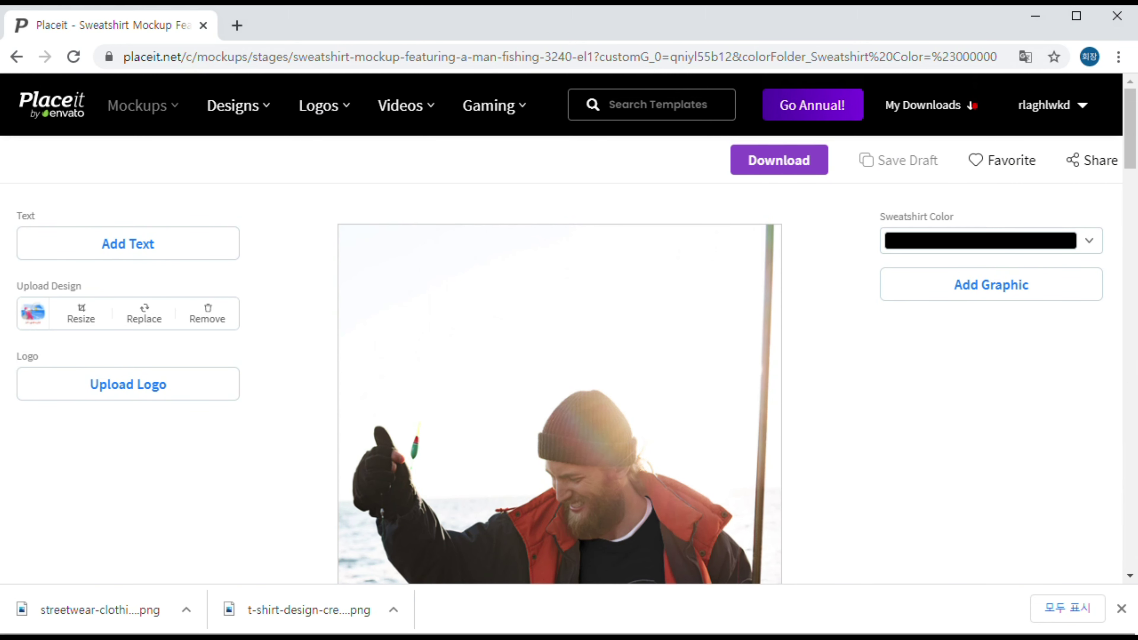
{"action": "scroll", "coordinate": [562, 330], "scroll_direction": "down", "scroll_amount": 4}
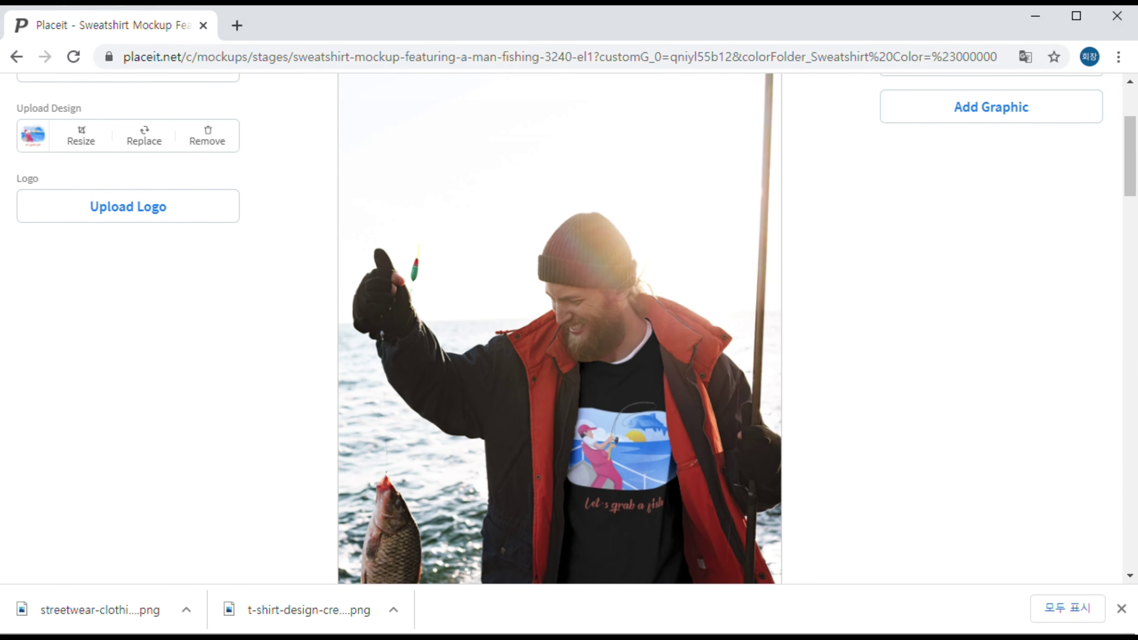
{"action": "scroll", "coordinate": [562, 329], "scroll_direction": "up", "scroll_amount": 4}
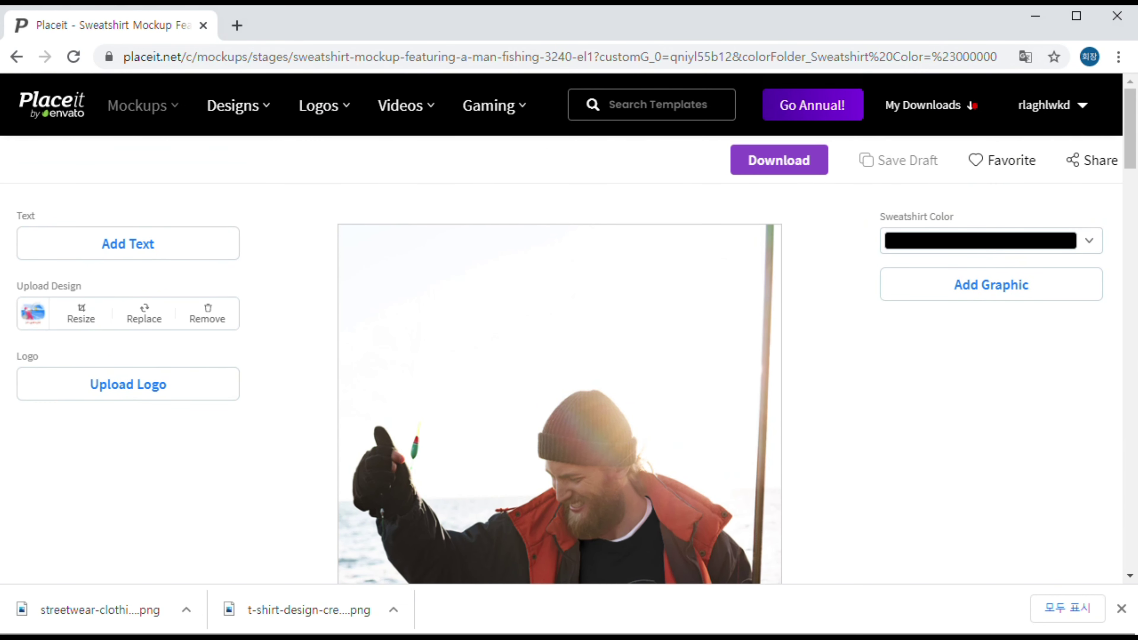
Open the Hoodies category of the mockup templates
{"action": "mouse_move", "coordinate": [146, 112]}
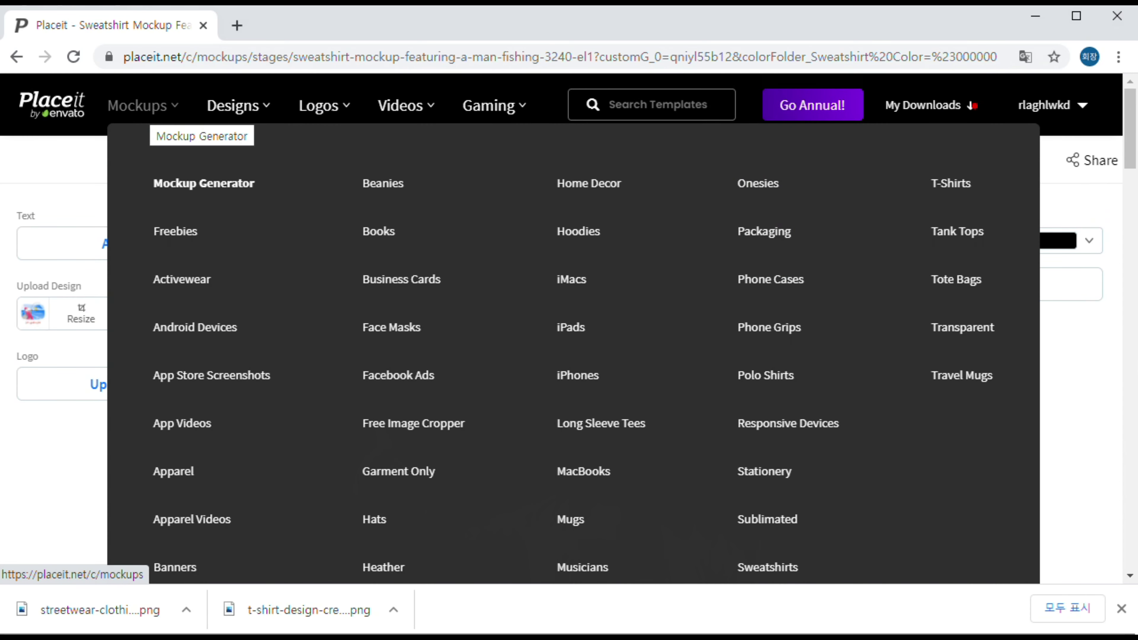
{"action": "left_click", "coordinate": [146, 112]}
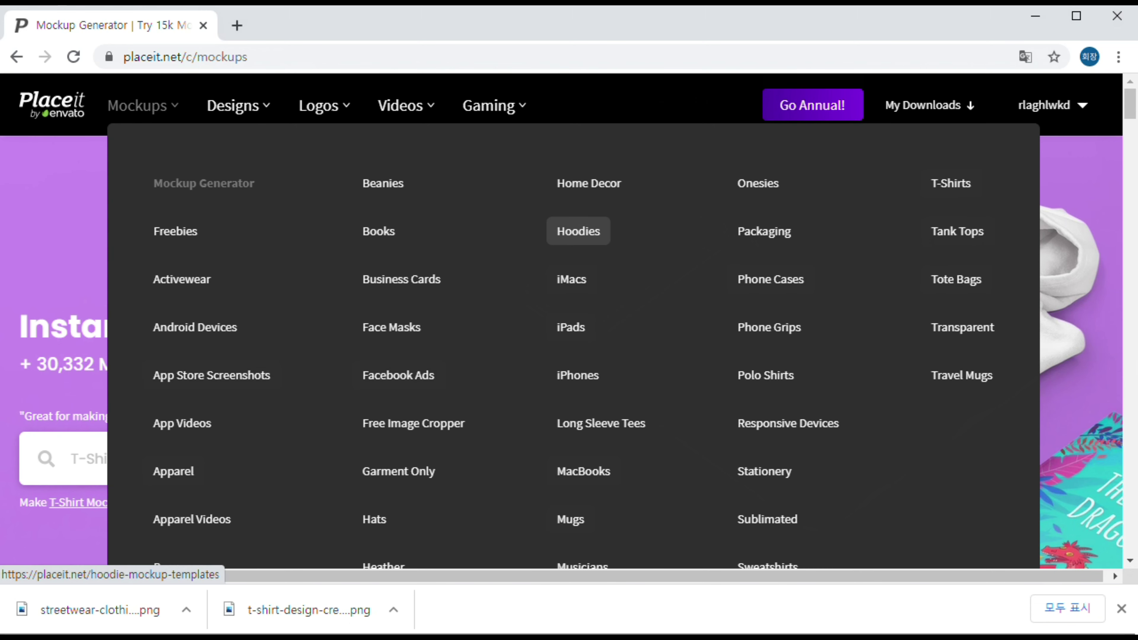
{"action": "left_click", "coordinate": [578, 236]}
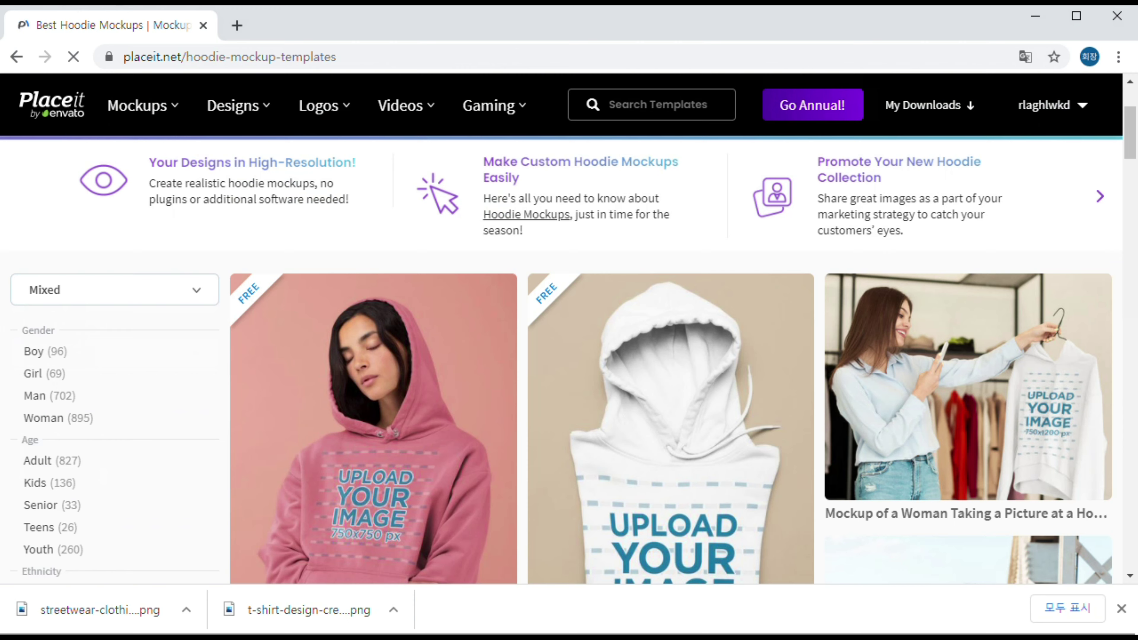
Filter the hoodie mockups by gender Woman, age Adult and ethnicity Black Model
{"action": "scroll", "coordinate": [45, 262], "scroll_direction": "down", "scroll_amount": 2}
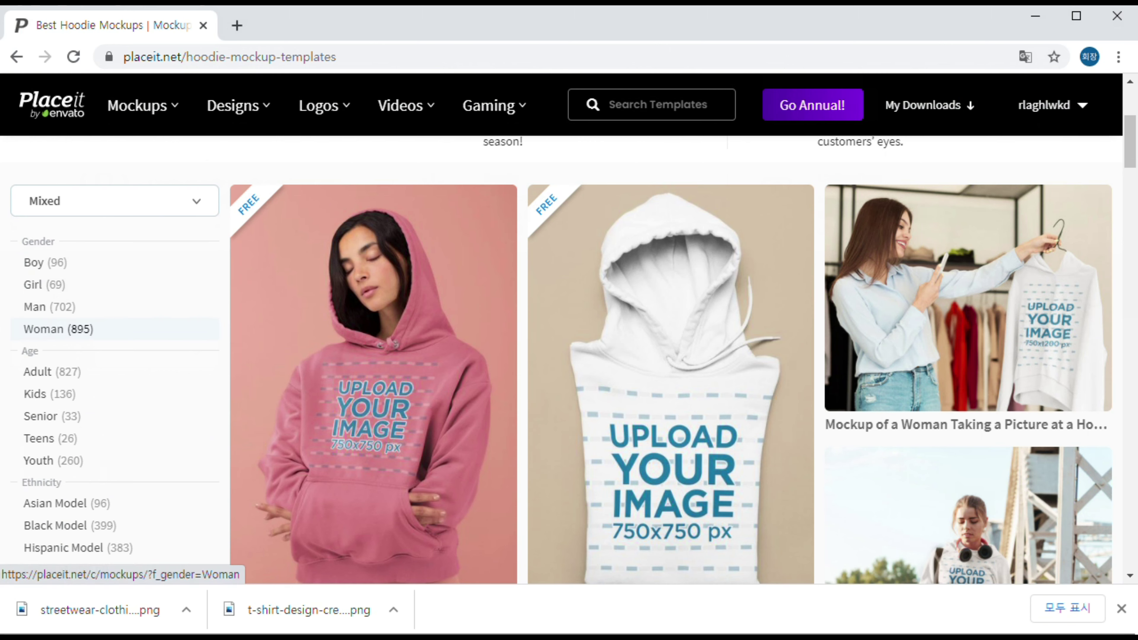
{"action": "left_click", "coordinate": [58, 329]}
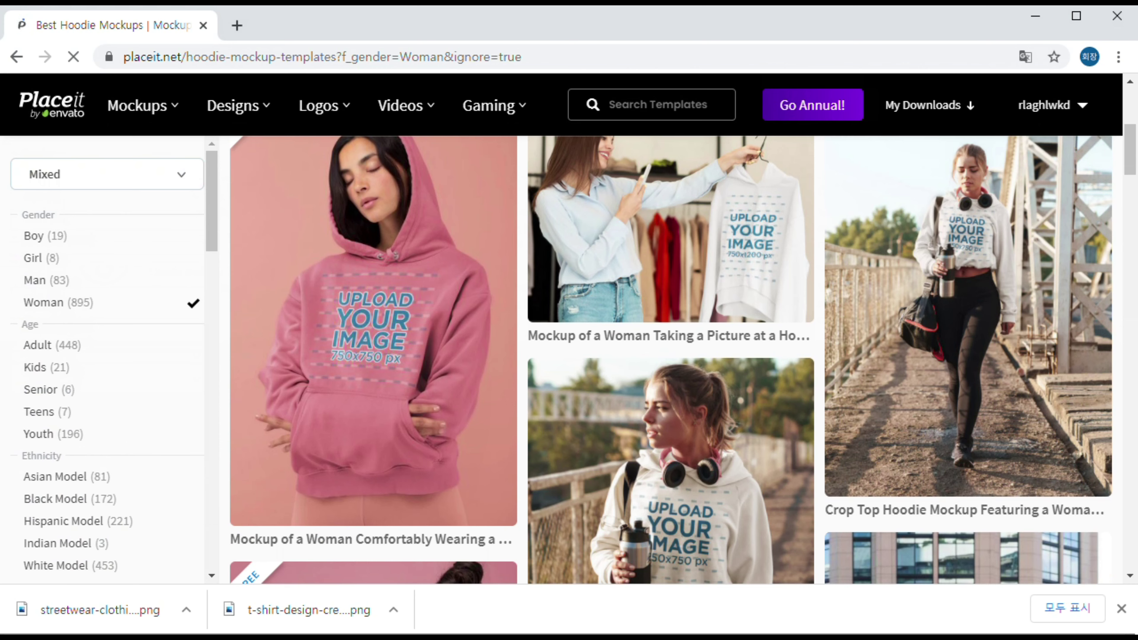
{"action": "scroll", "coordinate": [67, 287], "scroll_direction": "down", "scroll_amount": 1}
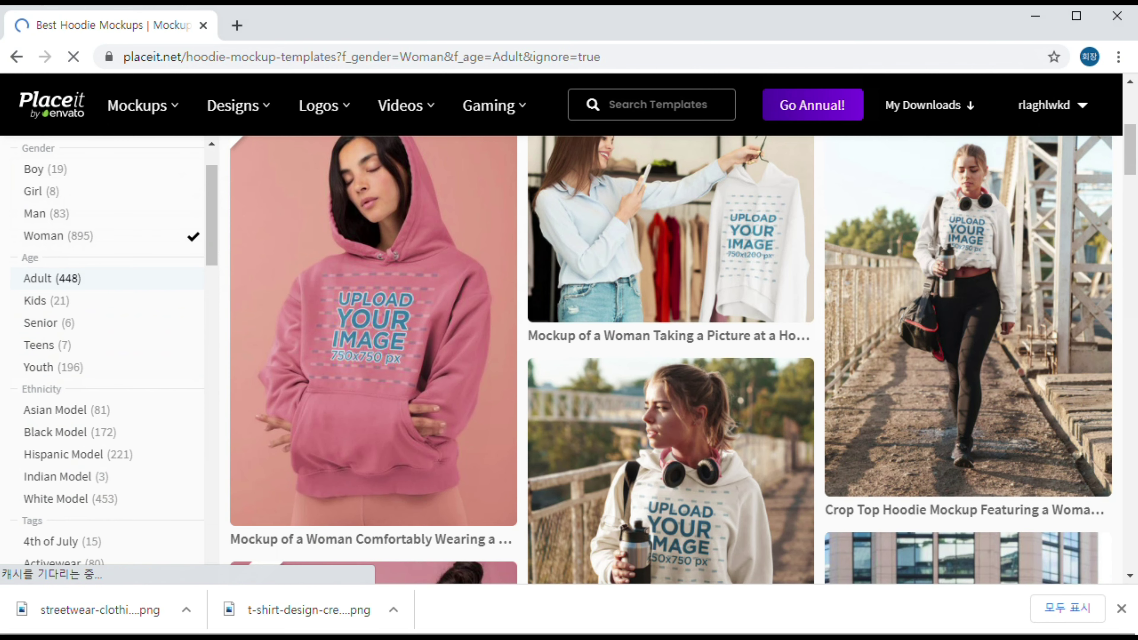
{"action": "scroll", "coordinate": [49, 374], "scroll_direction": "down", "scroll_amount": 1}
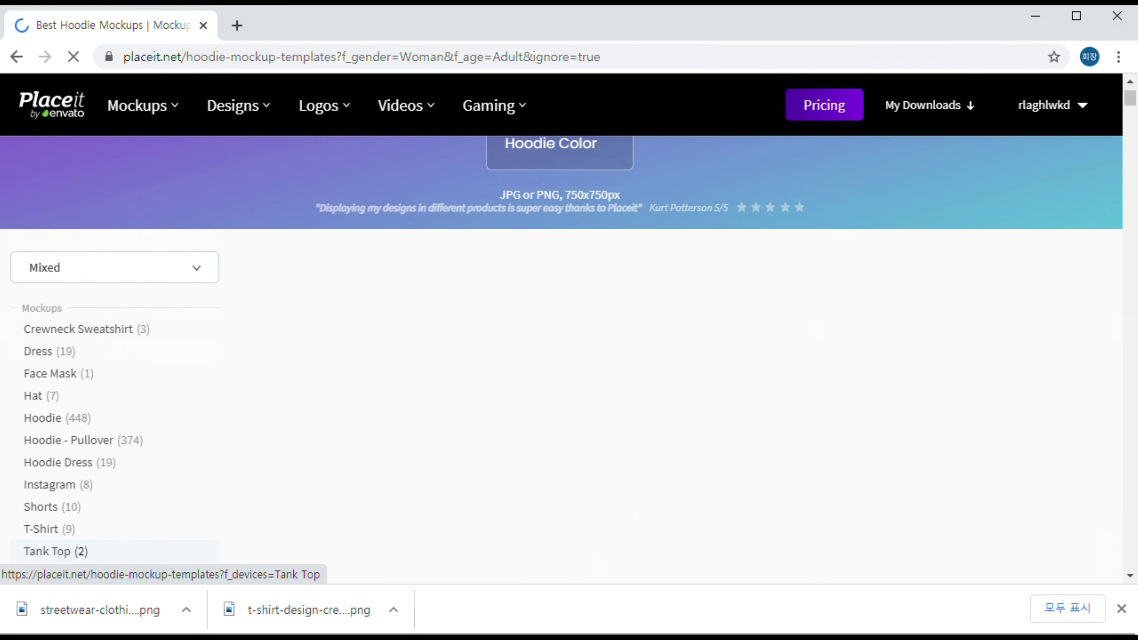
{"action": "scroll", "coordinate": [58, 545], "scroll_direction": "down", "scroll_amount": 5}
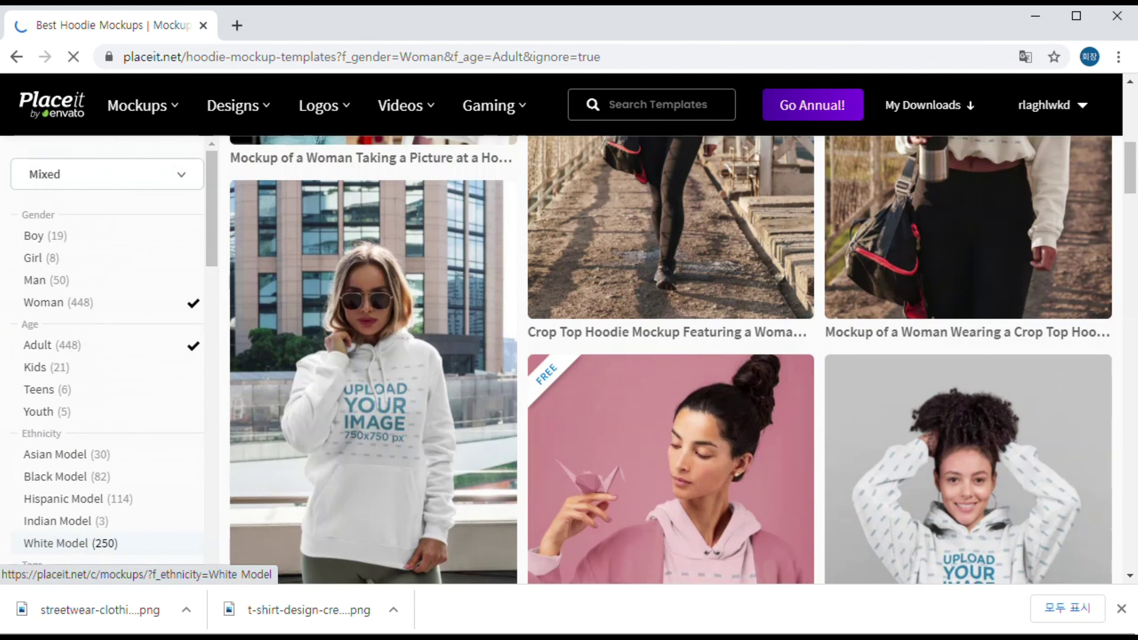
{"action": "scroll", "coordinate": [58, 543], "scroll_direction": "down", "scroll_amount": 2}
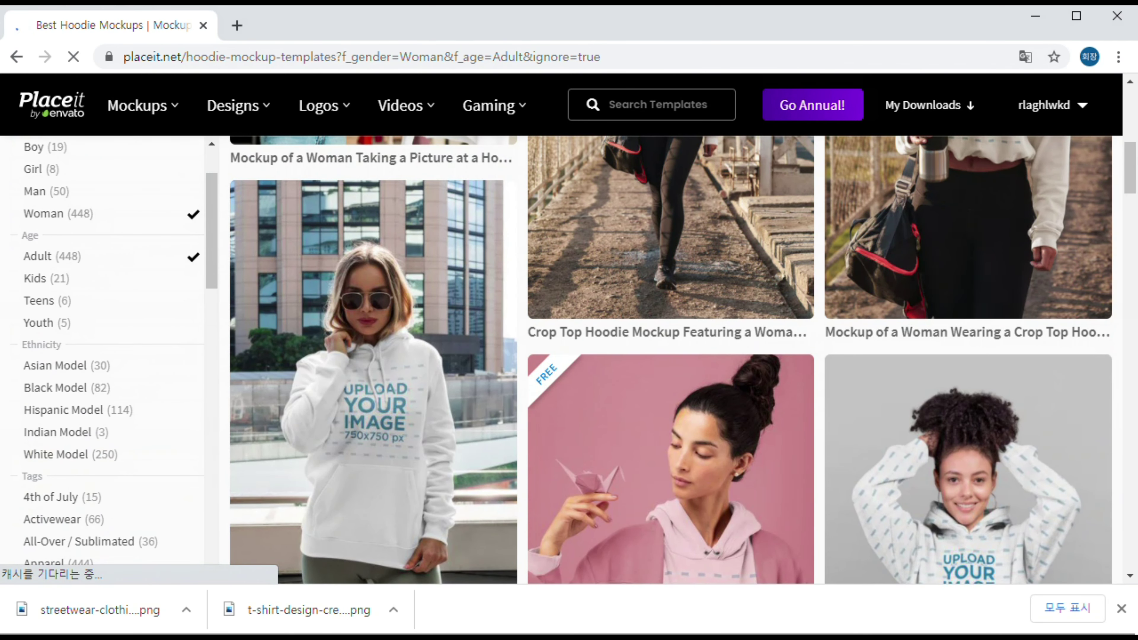
{"action": "scroll", "coordinate": [58, 543], "scroll_direction": "down", "scroll_amount": 1}
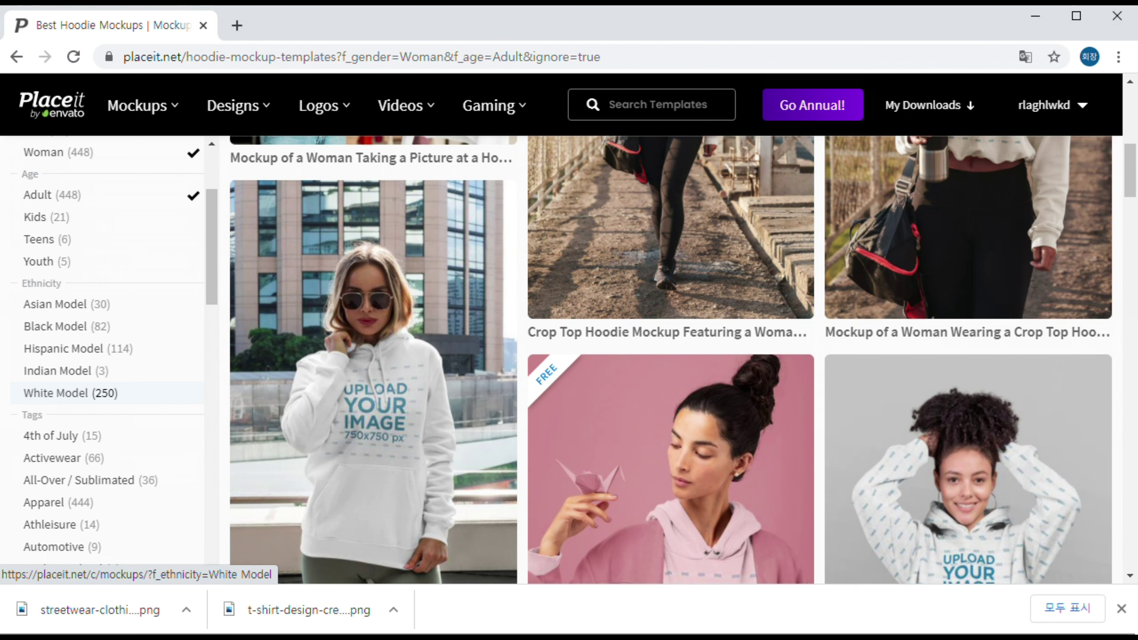
{"action": "left_click", "coordinate": [55, 326]}
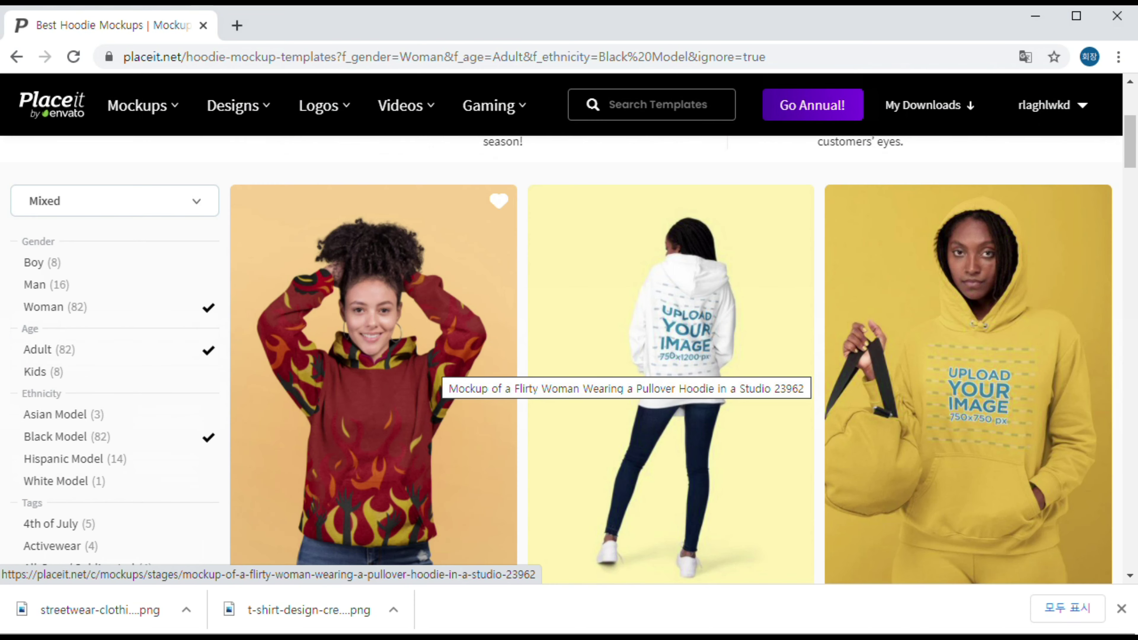
Browse the filtered hoodie mockups and open the pullover hoodie template of the woman with headphones around her neck
{"action": "scroll", "coordinate": [670, 291], "scroll_direction": "down", "scroll_amount": 5}
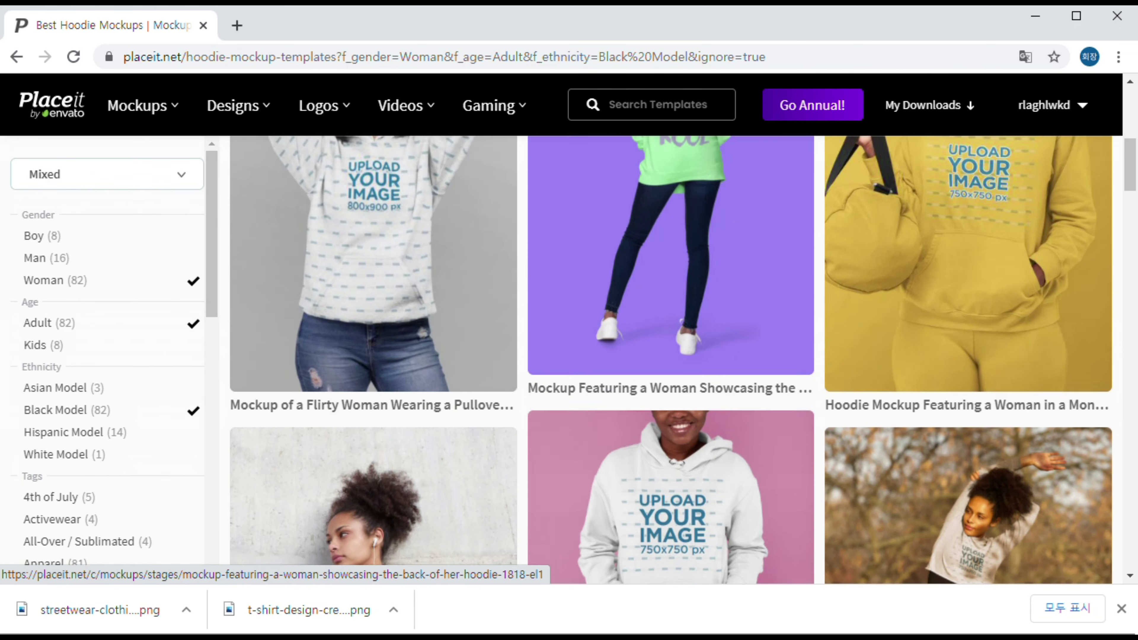
{"action": "scroll", "coordinate": [670, 314], "scroll_direction": "down", "scroll_amount": 1}
{"action": "scroll", "coordinate": [671, 314], "scroll_direction": "up", "scroll_amount": 3}
{"action": "scroll", "coordinate": [671, 314], "scroll_direction": "down", "scroll_amount": 12}
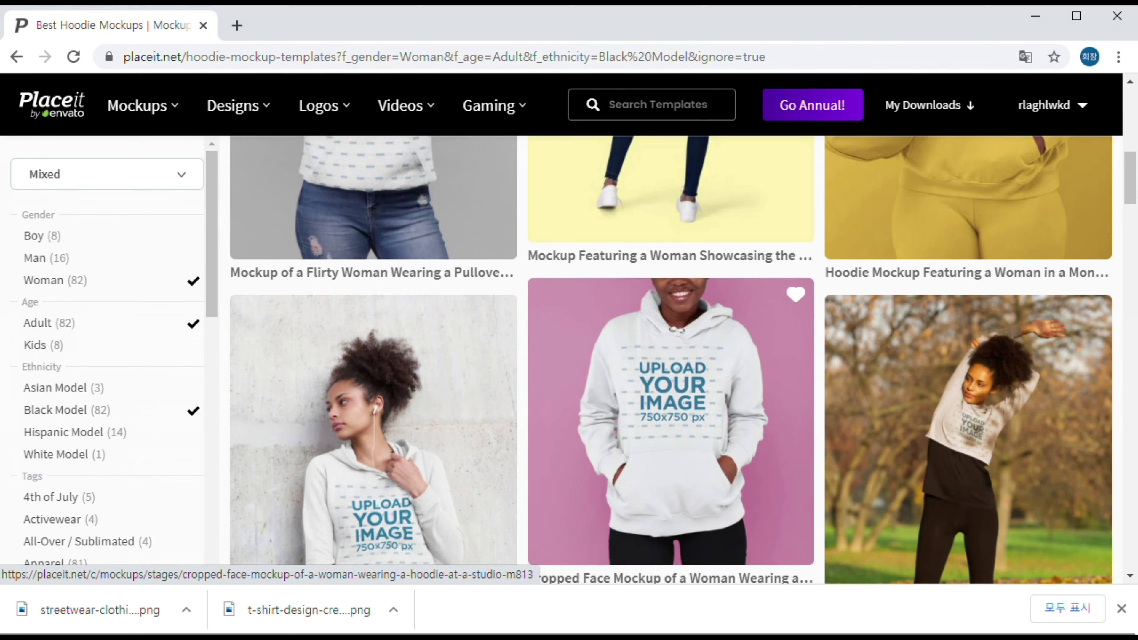
{"action": "scroll", "coordinate": [671, 359], "scroll_direction": "down", "scroll_amount": 4}
{"action": "scroll", "coordinate": [671, 358], "scroll_direction": "down", "scroll_amount": 10}
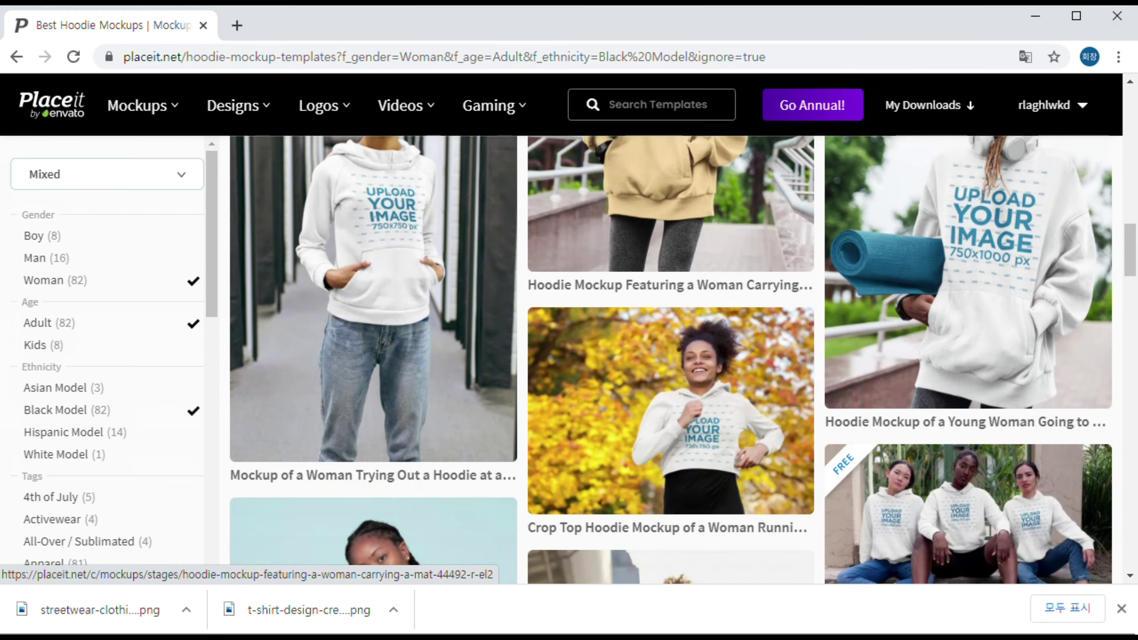
{"action": "scroll", "coordinate": [670, 359], "scroll_direction": "down", "scroll_amount": 10}
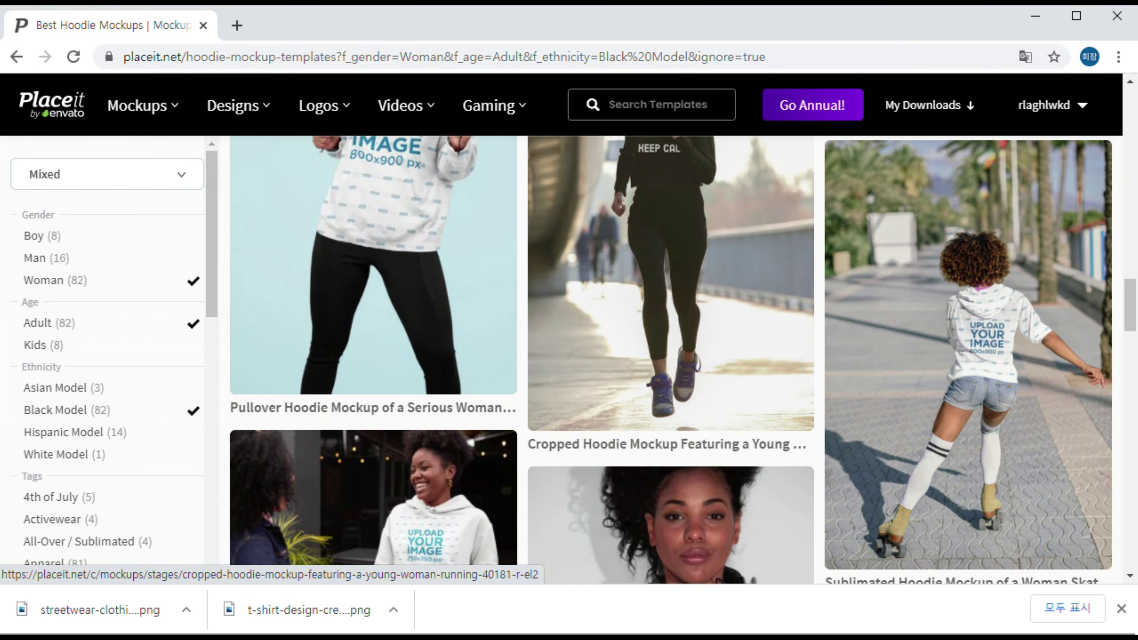
{"action": "scroll", "coordinate": [576, 343], "scroll_direction": "down", "scroll_amount": 8}
{"action": "scroll", "coordinate": [576, 343], "scroll_direction": "up", "scroll_amount": 4}
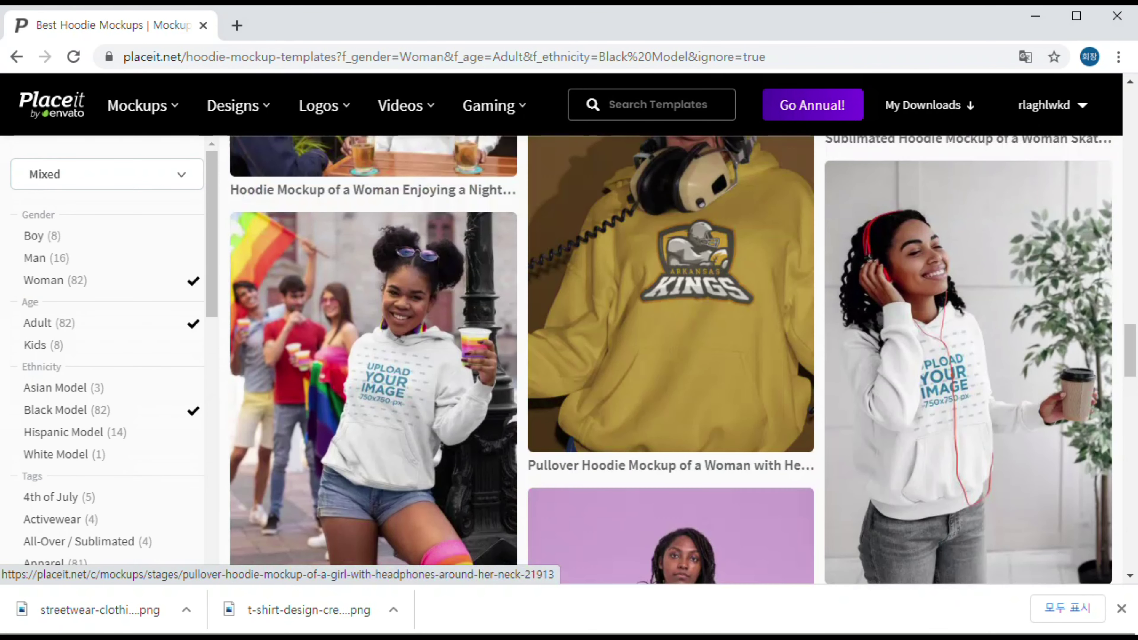
{"action": "scroll", "coordinate": [576, 343], "scroll_direction": "up", "scroll_amount": 2}
{"action": "scroll", "coordinate": [576, 343], "scroll_direction": "up", "scroll_amount": 4}
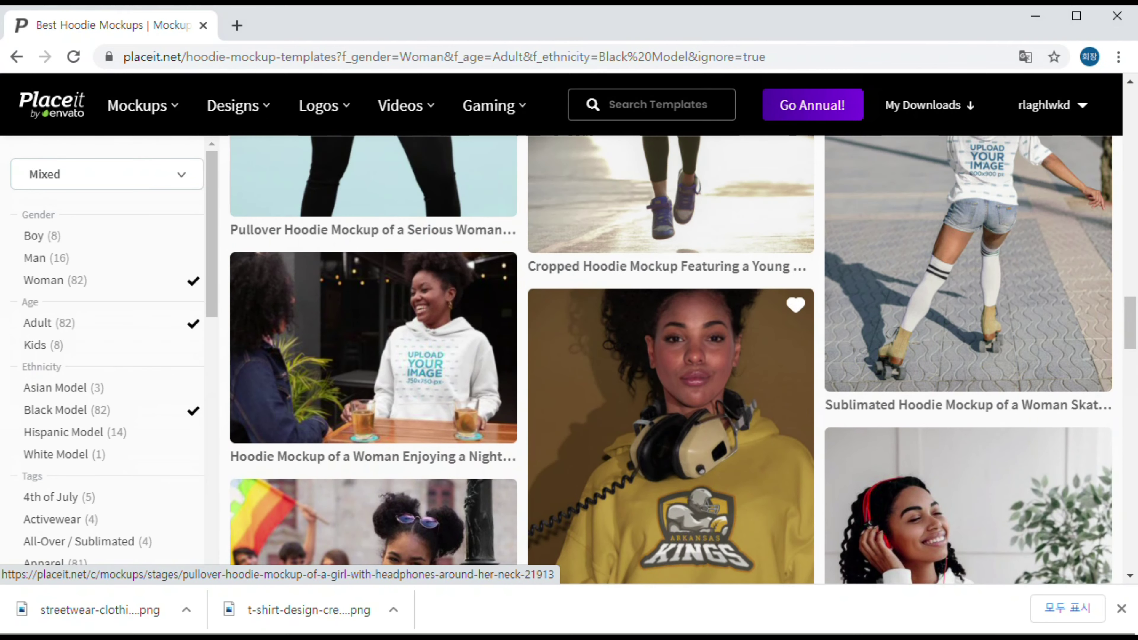
{"action": "scroll", "coordinate": [575, 343], "scroll_direction": "down", "scroll_amount": 6}
{"action": "scroll", "coordinate": [576, 343], "scroll_direction": "down", "scroll_amount": 4}
{"action": "scroll", "coordinate": [576, 343], "scroll_direction": "up", "scroll_amount": 7}
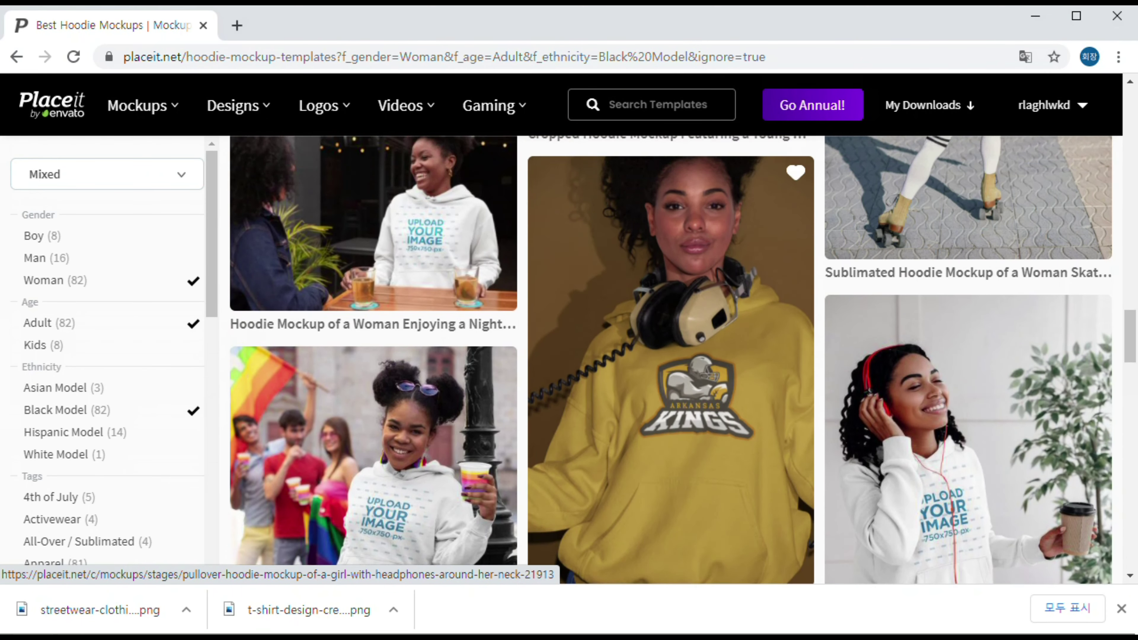
{"action": "scroll", "coordinate": [575, 343], "scroll_direction": "up", "scroll_amount": 1}
{"action": "left_click", "coordinate": [576, 343]}
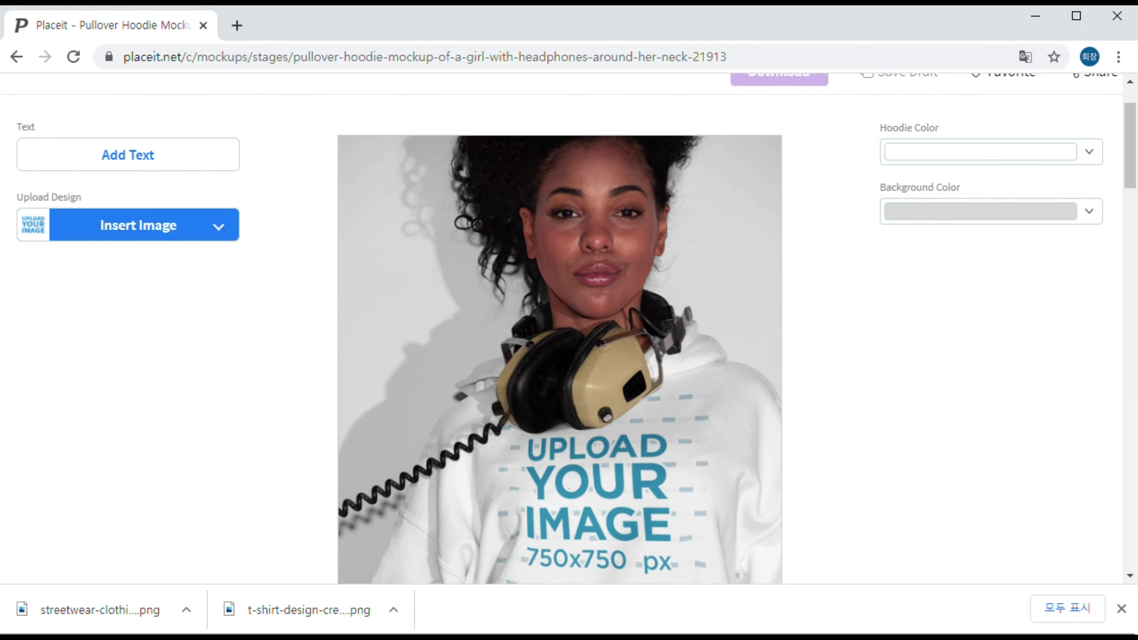
Import the downloaded sweatshirt mockup of the fishing man as the hoodie's design and apply the crop
{"action": "scroll", "coordinate": [569, 327], "scroll_direction": "down", "scroll_amount": 2}
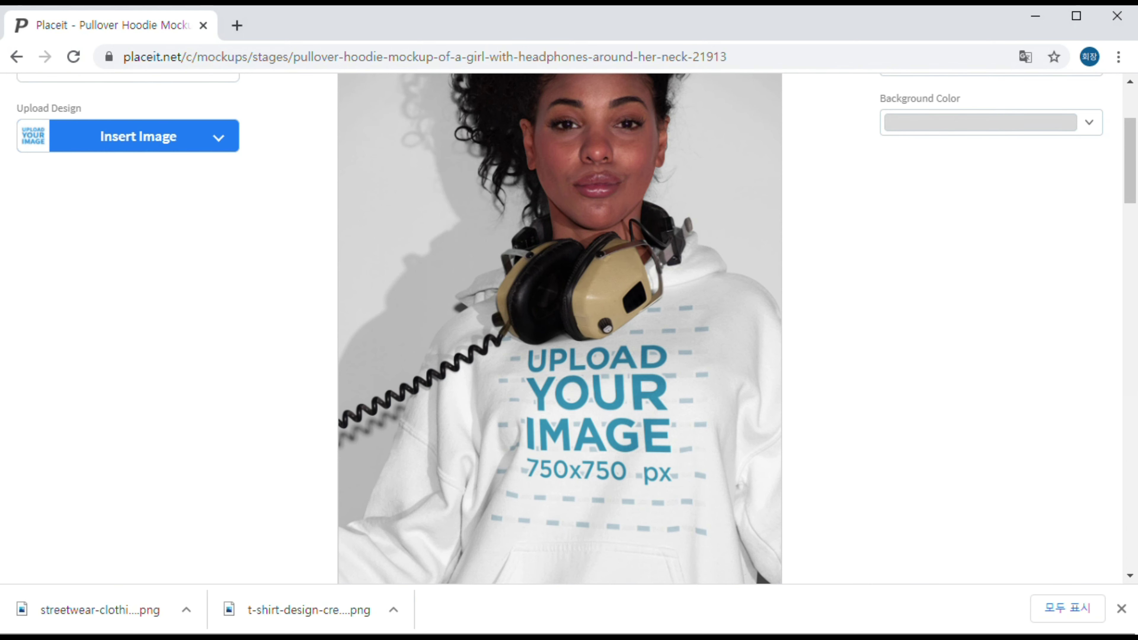
{"action": "scroll", "coordinate": [569, 327], "scroll_direction": "up", "scroll_amount": 2}
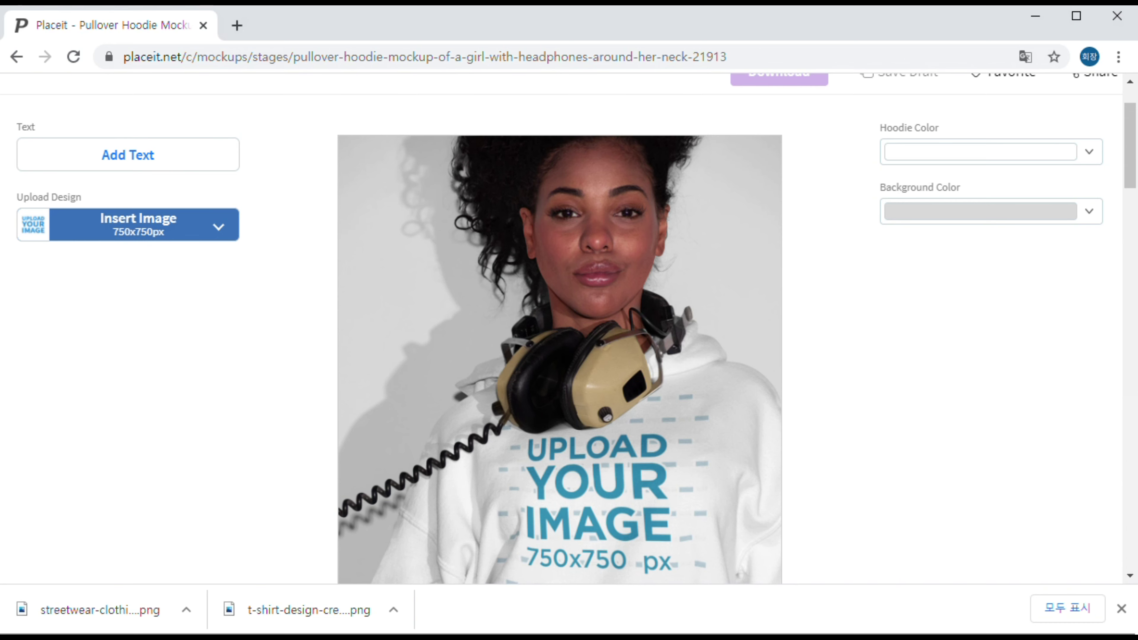
{"action": "left_click", "coordinate": [139, 224]}
{"action": "left_click", "coordinate": [173, 296]}
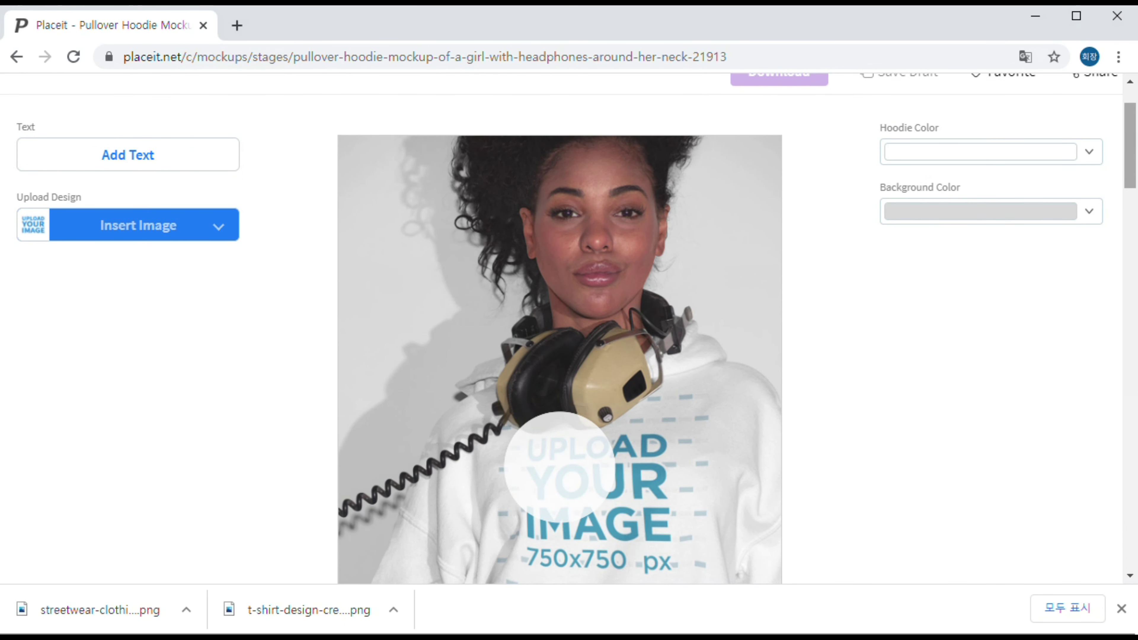
{"action": "scroll", "coordinate": [569, 327], "scroll_direction": "down", "scroll_amount": 3}
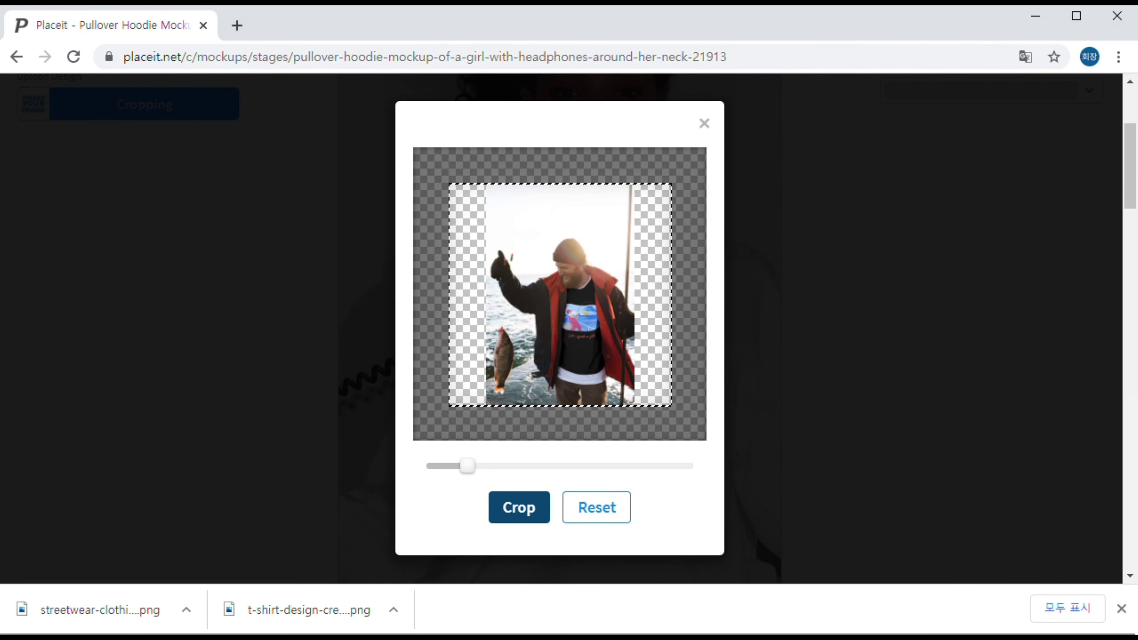
{"action": "left_click", "coordinate": [518, 507]}
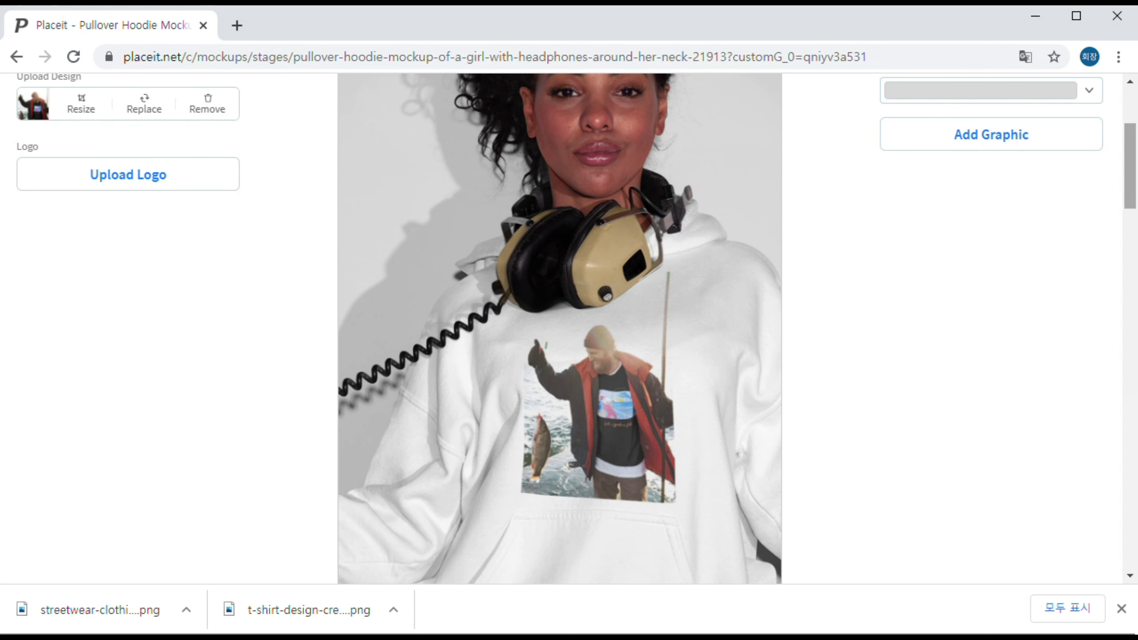
Check the fishing man photo on the hoodie's chest and remove it from the mockup
{"action": "scroll", "coordinate": [560, 327], "scroll_direction": "down", "scroll_amount": 1}
{"action": "scroll", "coordinate": [560, 327], "scroll_direction": "down", "scroll_amount": 1}
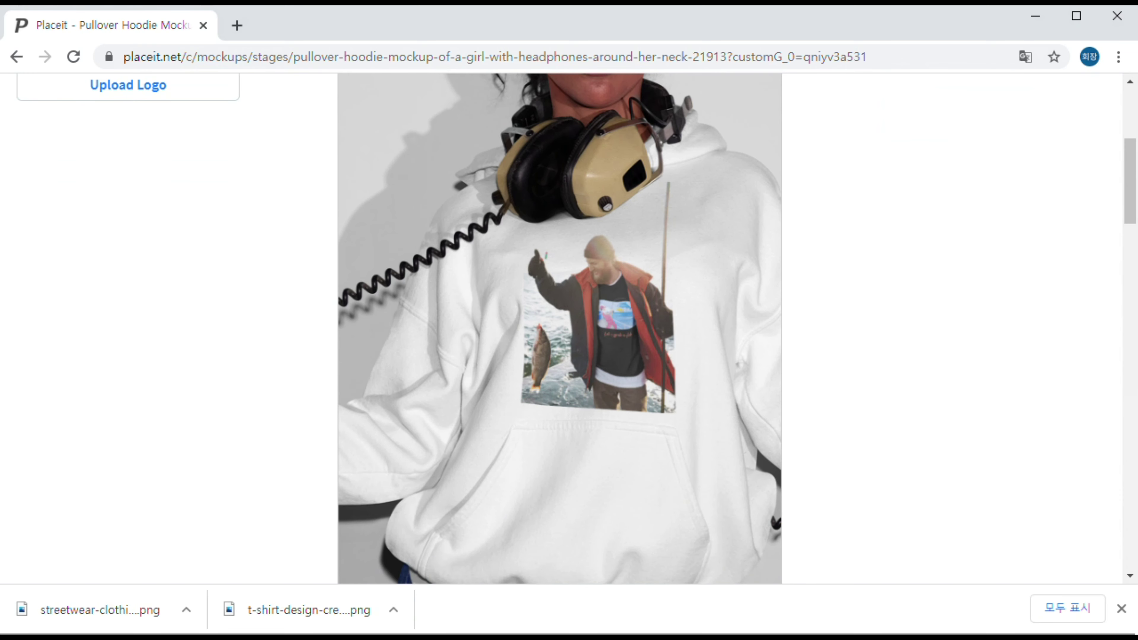
{"action": "scroll", "coordinate": [560, 327], "scroll_direction": "up", "scroll_amount": 2}
{"action": "scroll", "coordinate": [560, 327], "scroll_direction": "down", "scroll_amount": 1}
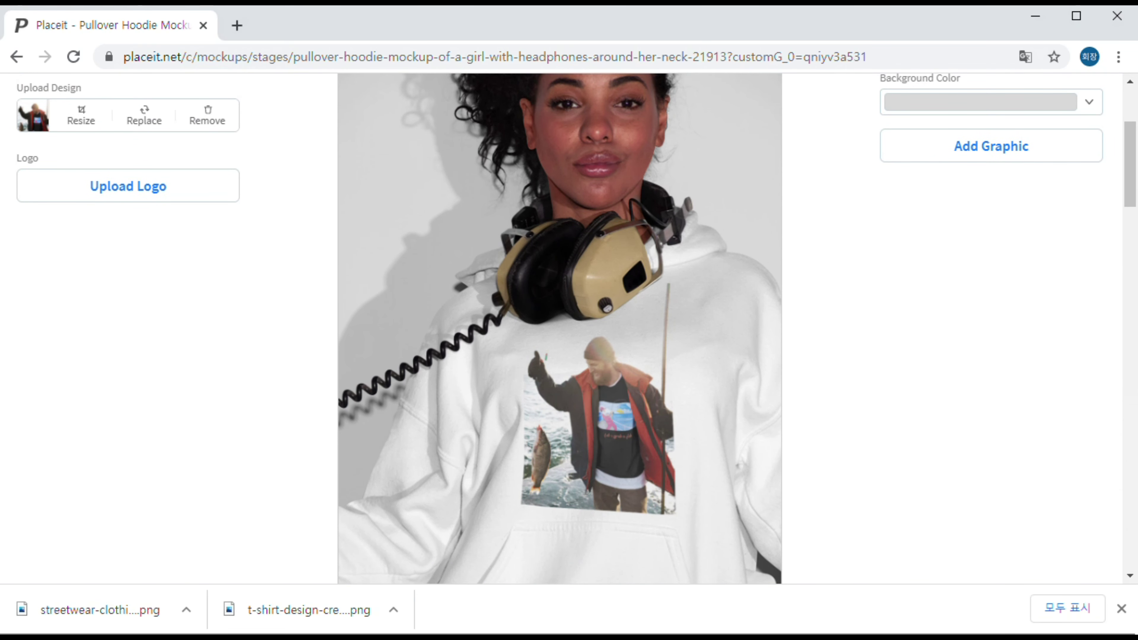
{"action": "key", "text": "alt+Left"}
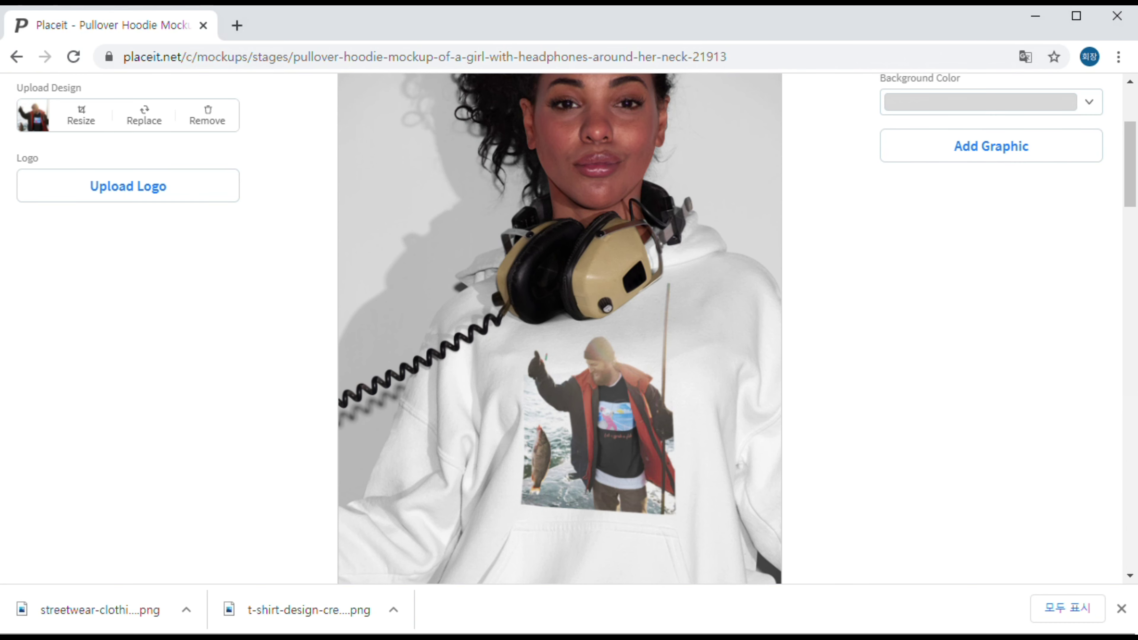
{"action": "left_click", "coordinate": [218, 117]}
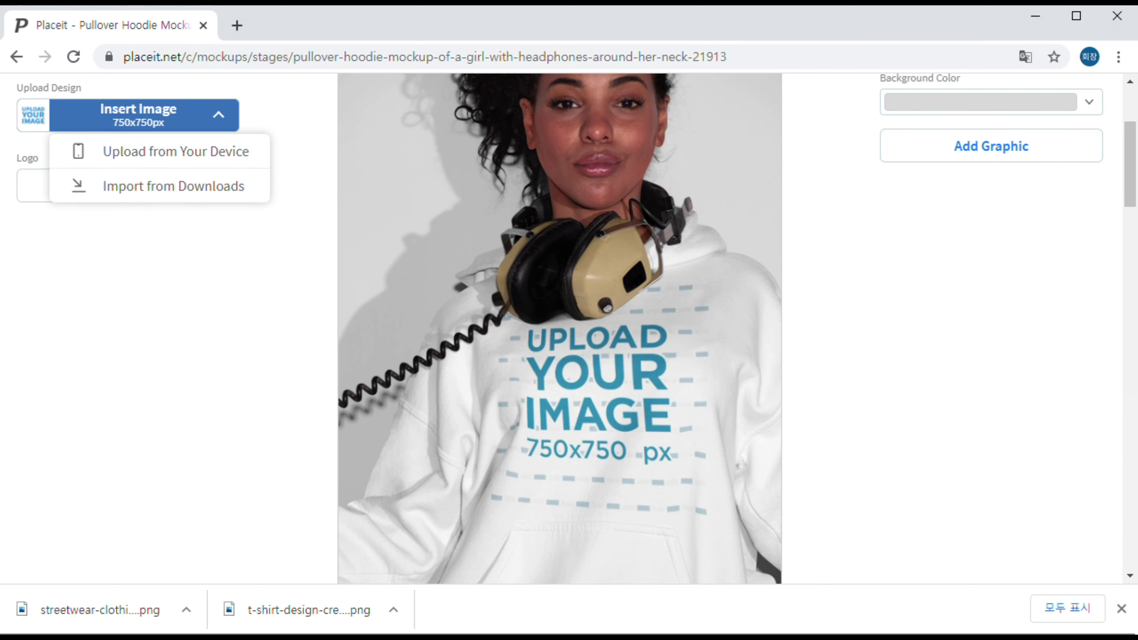
Import the downloaded "fishing" logo with the dark green background as the hoodie's design and apply the crop
{"action": "left_click", "coordinate": [173, 186]}
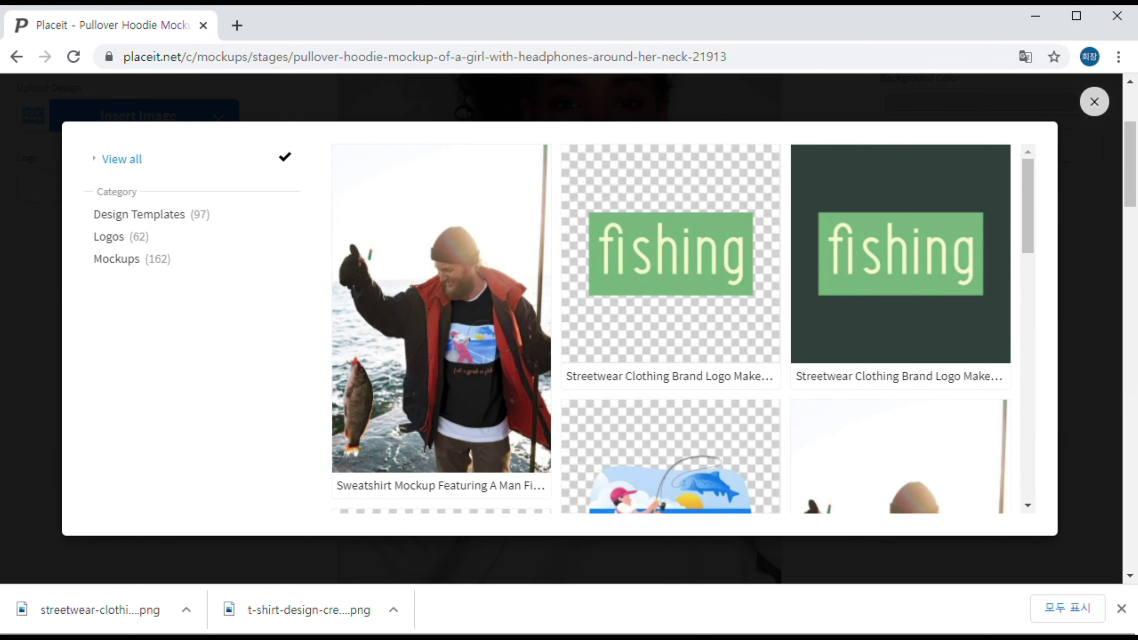
{"action": "key", "text": "Escape"}
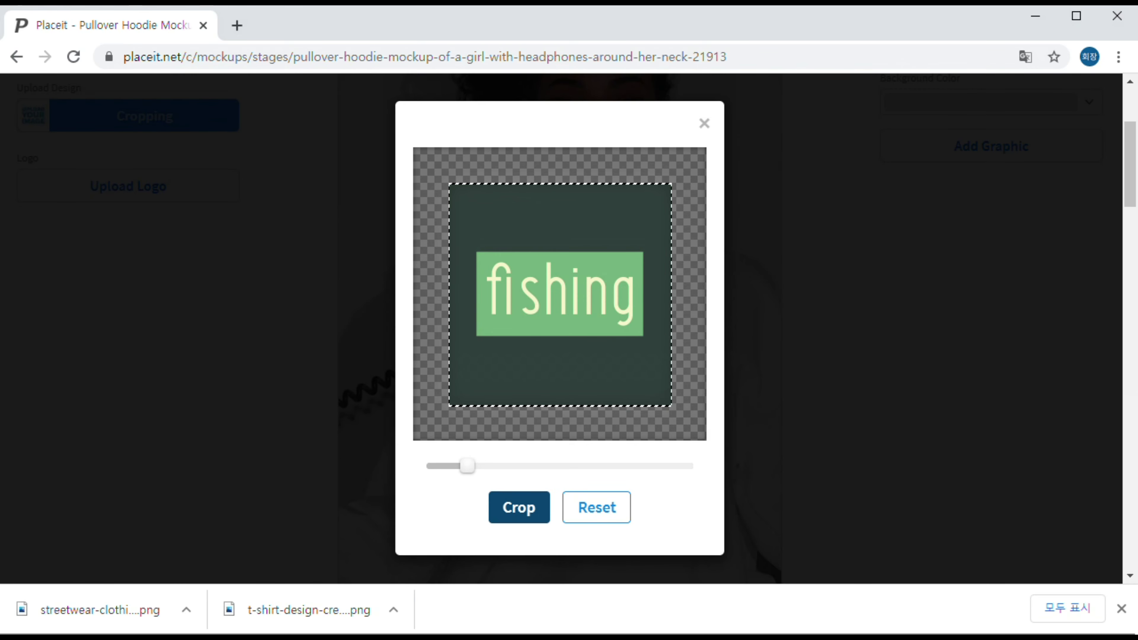
{"action": "left_click", "coordinate": [519, 506]}
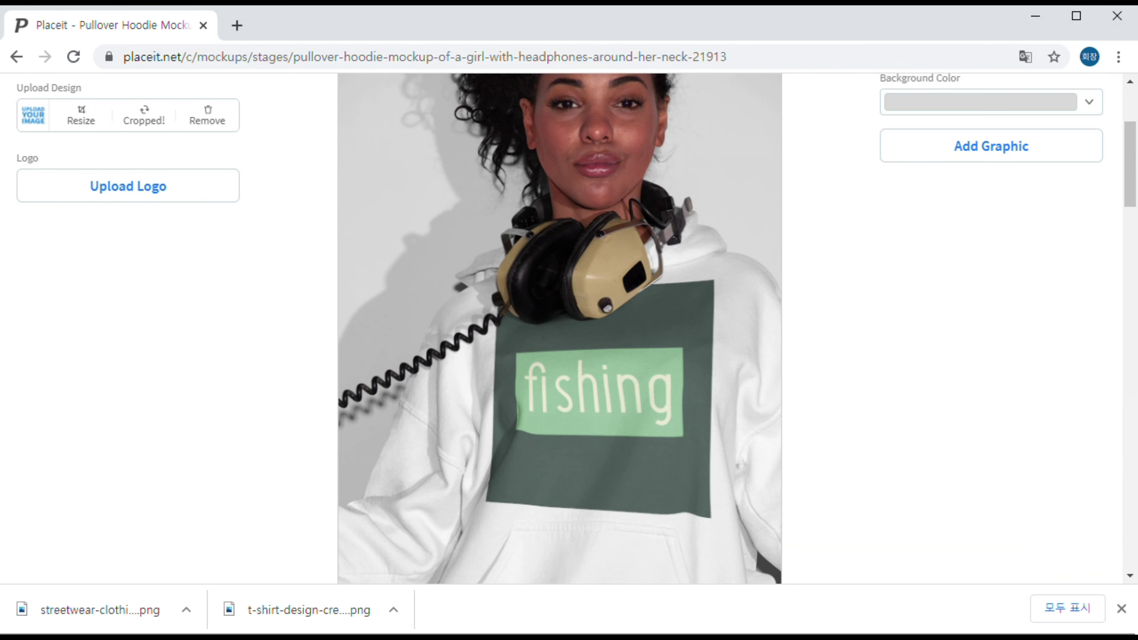
Shrink the "fishing" logo with the dark green background on the hoodie's chest and apply the crop
{"action": "scroll", "coordinate": [560, 329], "scroll_direction": "down", "scroll_amount": 2}
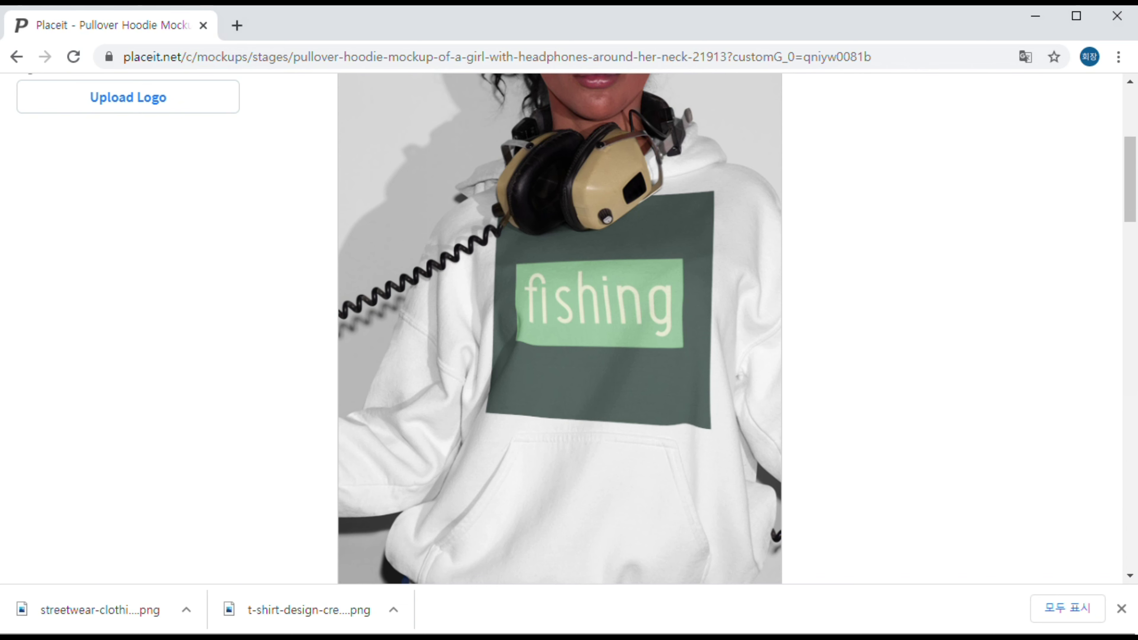
{"action": "scroll", "coordinate": [560, 330], "scroll_direction": "up", "scroll_amount": 2}
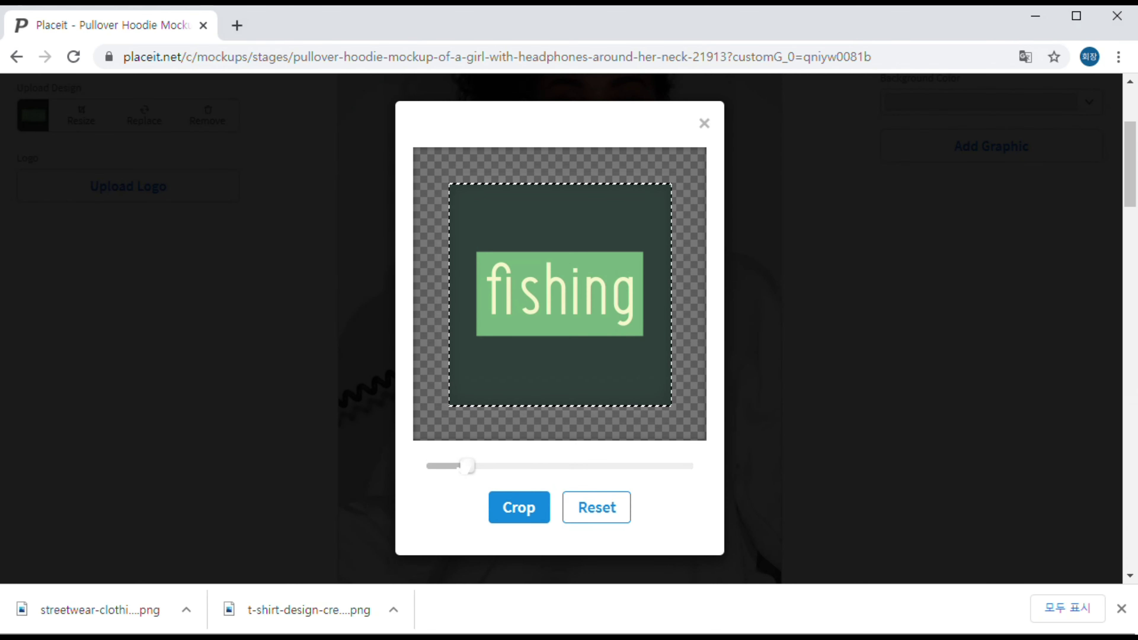
{"action": "left_click_drag", "start_coordinate": [467, 466], "coordinate": [447, 466]}
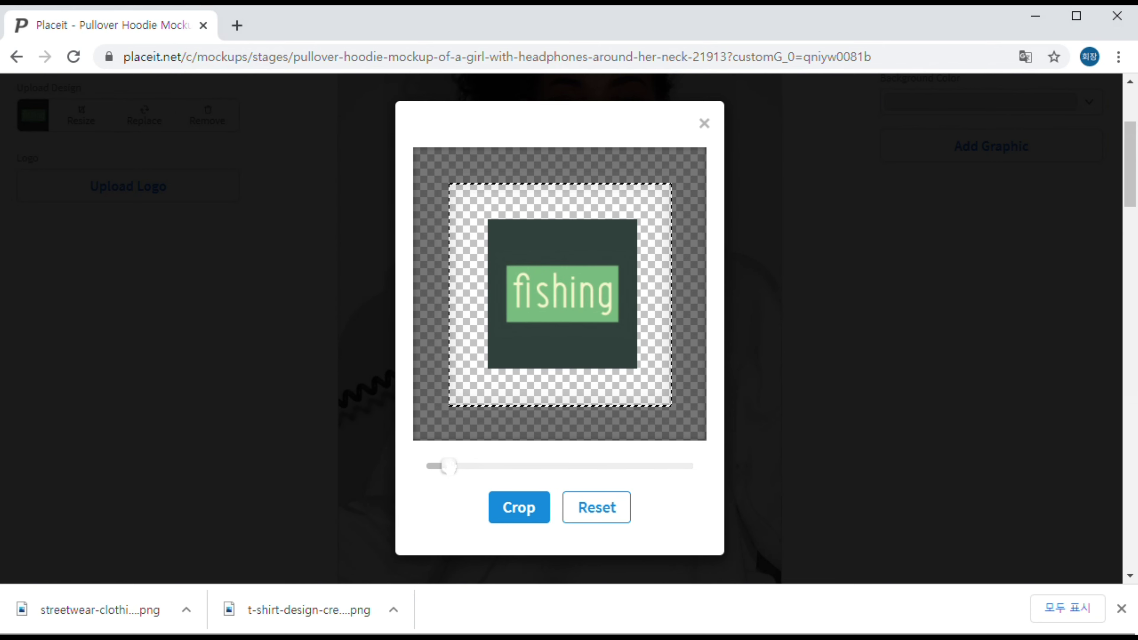
{"action": "scroll", "coordinate": [569, 327], "scroll_direction": "up", "scroll_amount": 3}
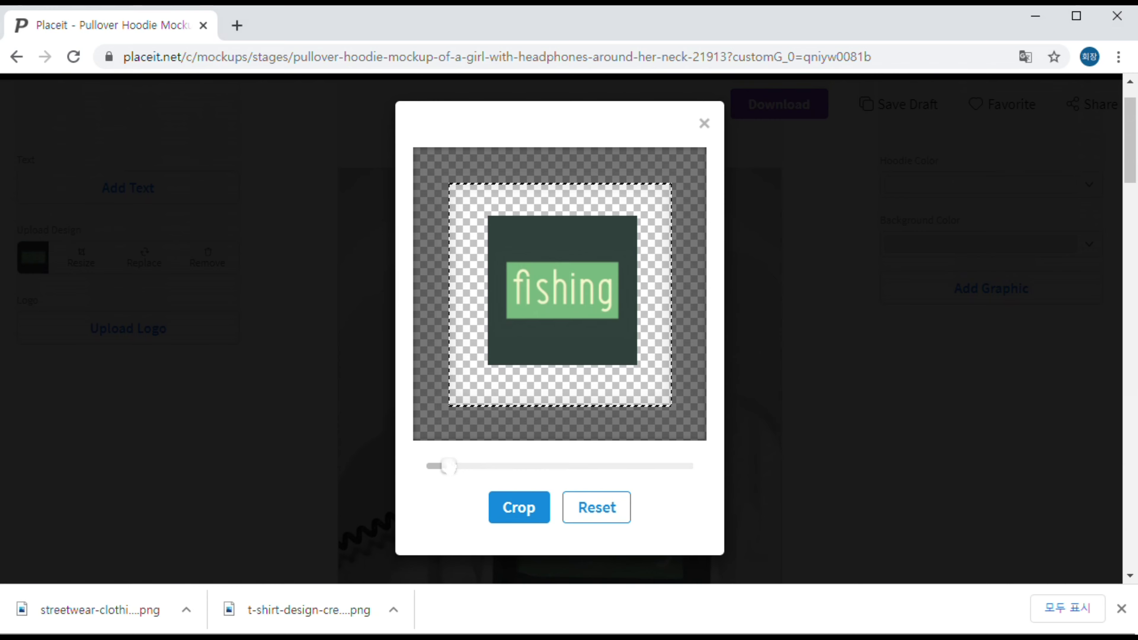
{"action": "left_click", "coordinate": [518, 507]}
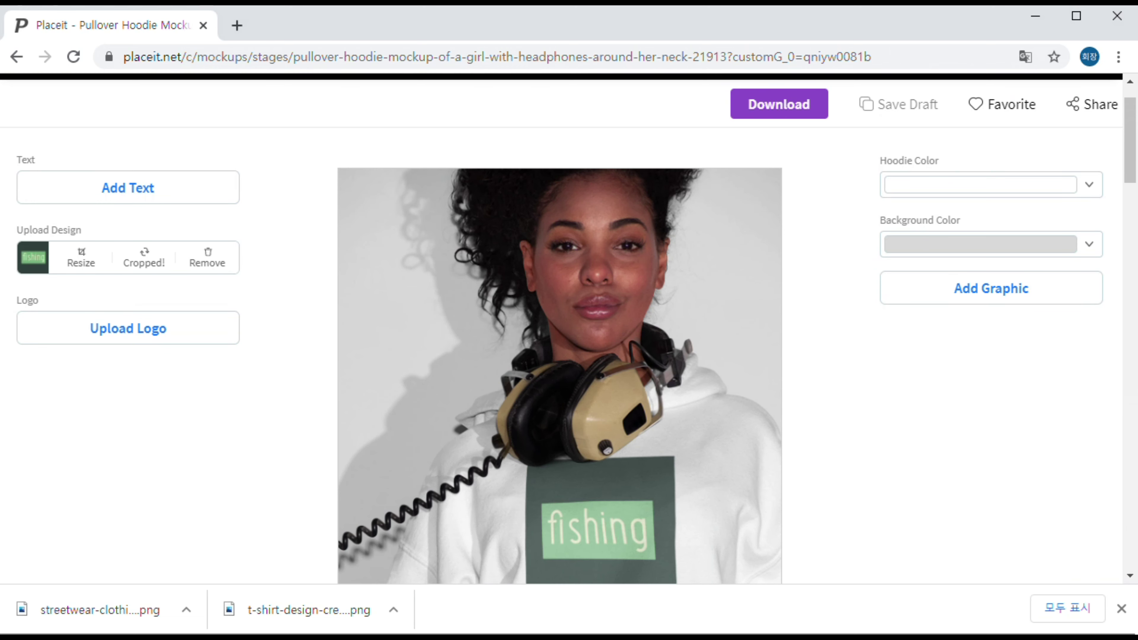
{"action": "scroll", "coordinate": [559, 497], "scroll_direction": "down", "scroll_amount": 2}
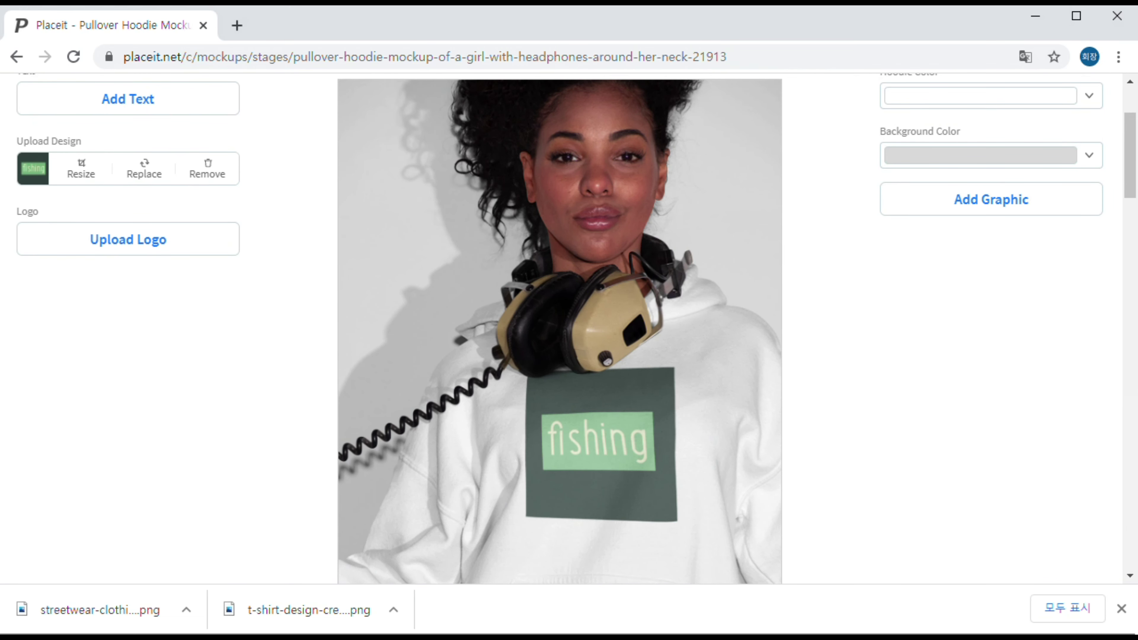
Replace the hoodie's design with the downloaded "fishing" logo without the dark background, enlarge it, shift it slightly down and apply the crop
{"action": "left_click", "coordinate": [207, 168]}
{"action": "left_click", "coordinate": [218, 168]}
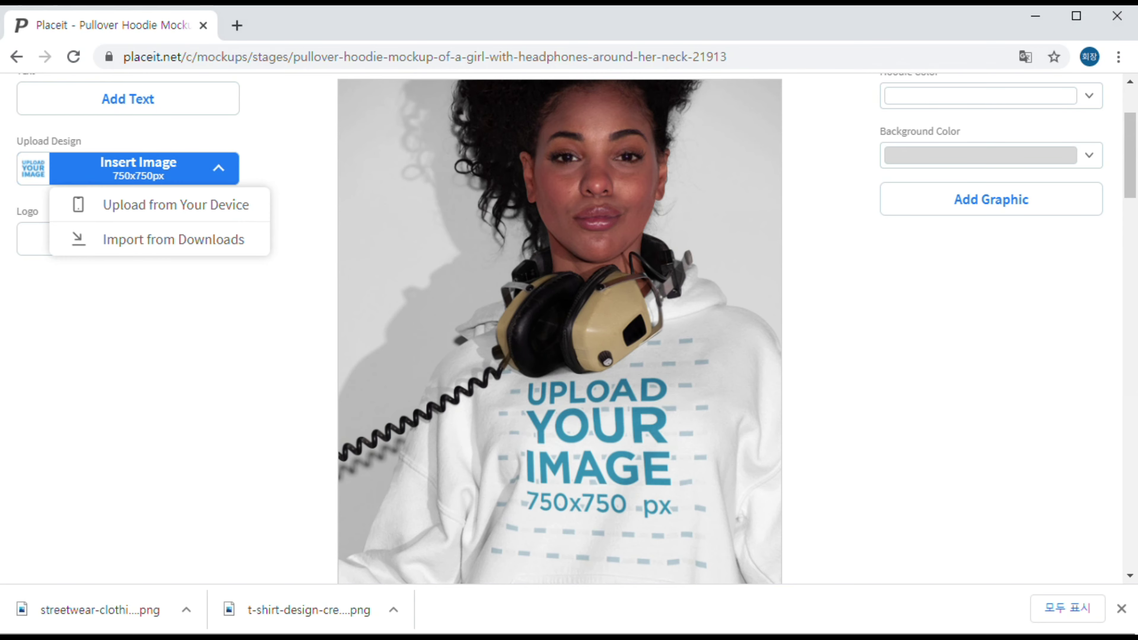
{"action": "left_click", "coordinate": [173, 239]}
{"action": "left_click", "coordinate": [900, 253]}
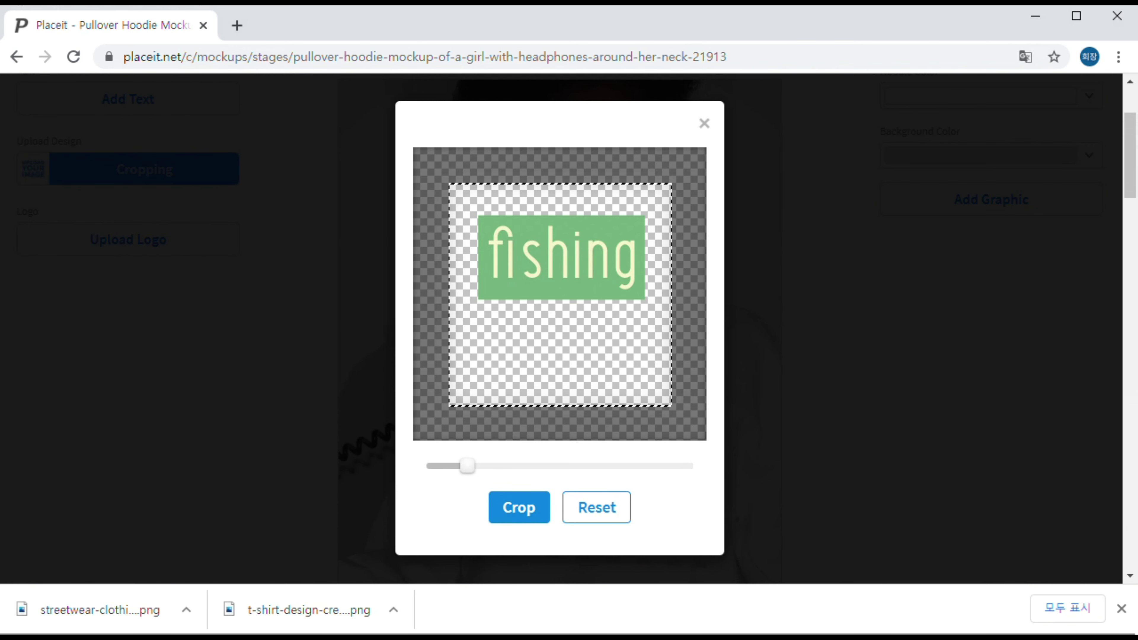
{"action": "left_click_drag", "start_coordinate": [466, 466], "coordinate": [480, 466]}
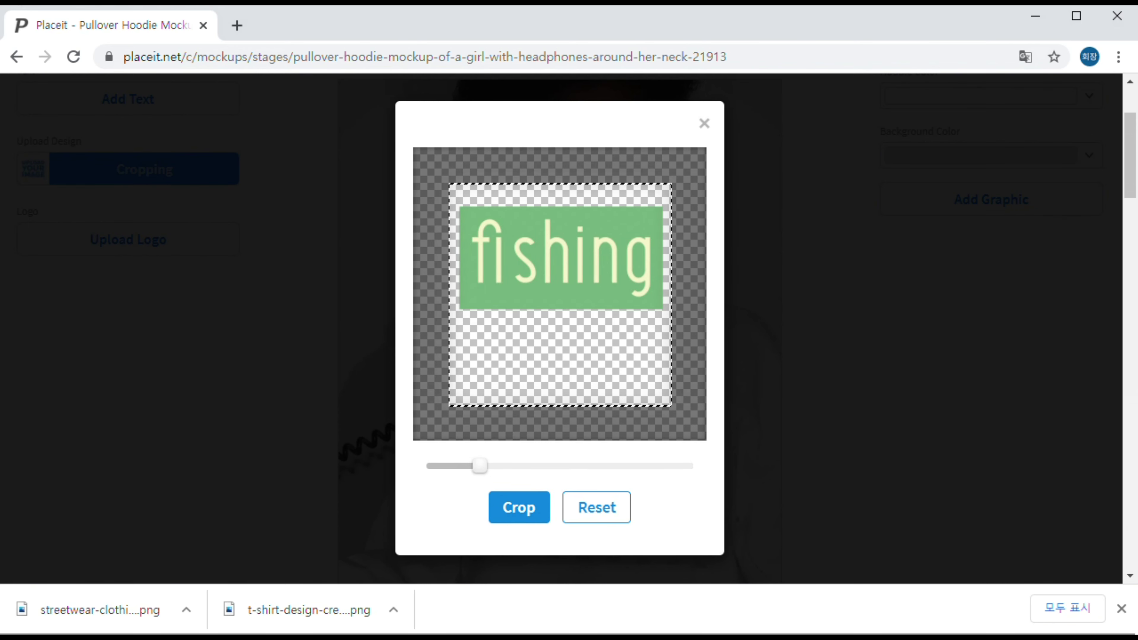
{"action": "left_click", "coordinate": [519, 506]}
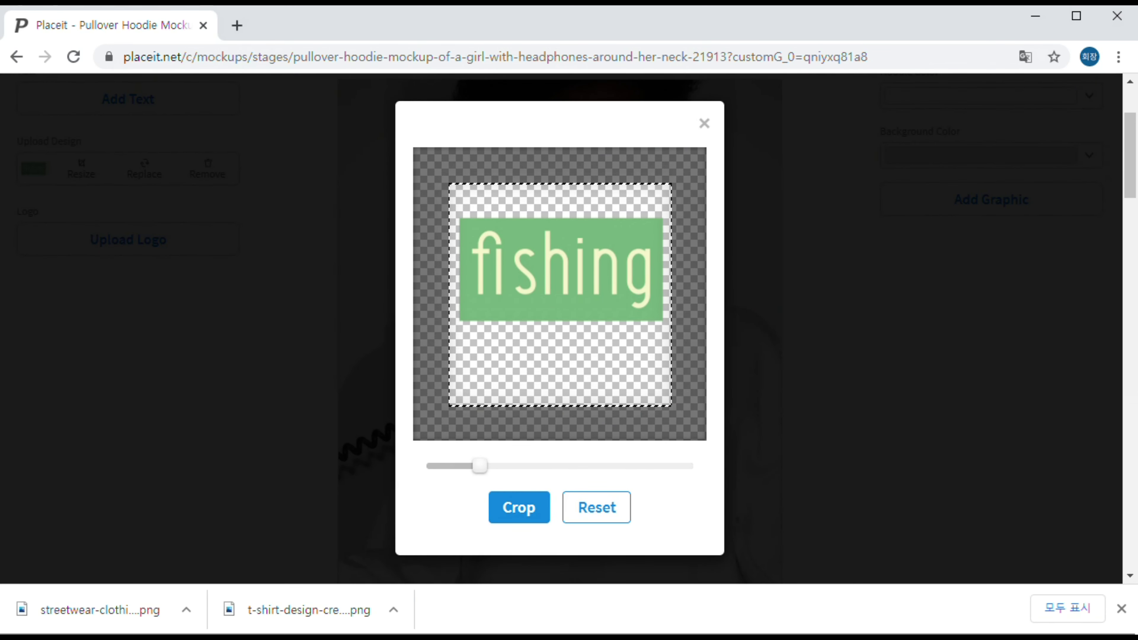
{"action": "key", "text": "Return"}
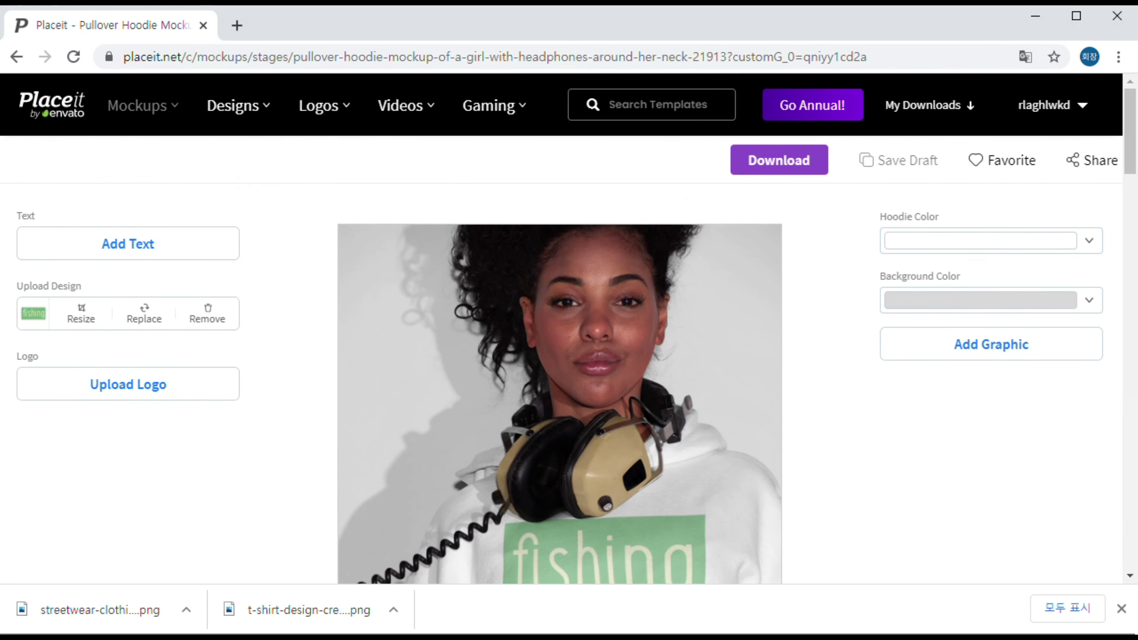
Try the pale pink-purple #f9d2ff as the hoodie color and choose the brighter pink-purple one shade below it
{"action": "scroll", "coordinate": [568, 329], "scroll_direction": "down", "scroll_amount": 1}
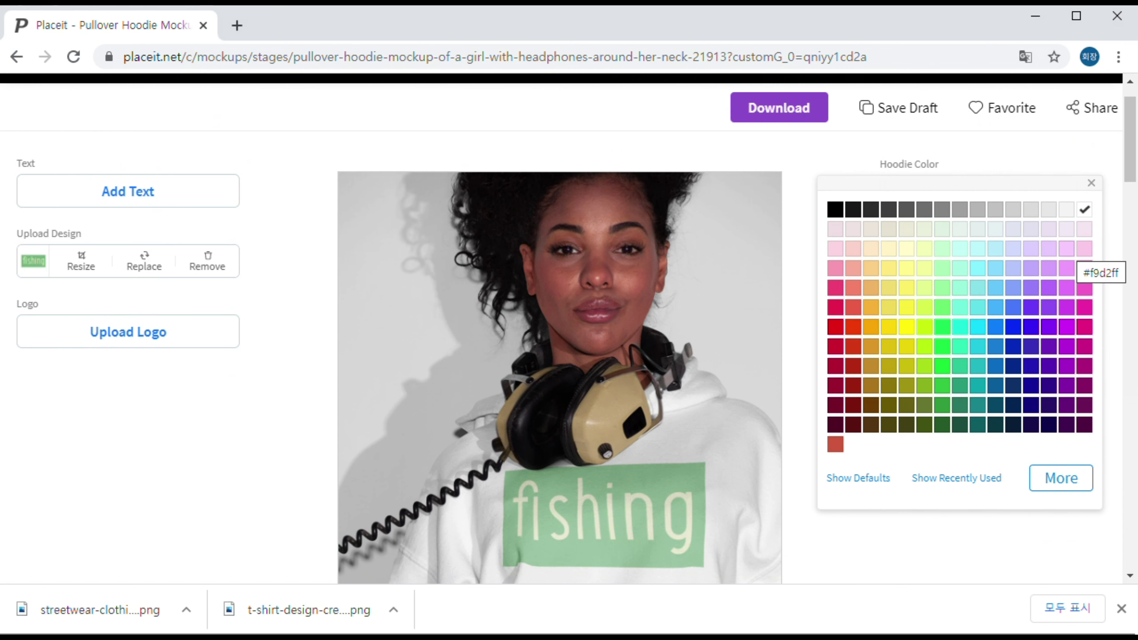
{"action": "left_click", "coordinate": [1066, 248]}
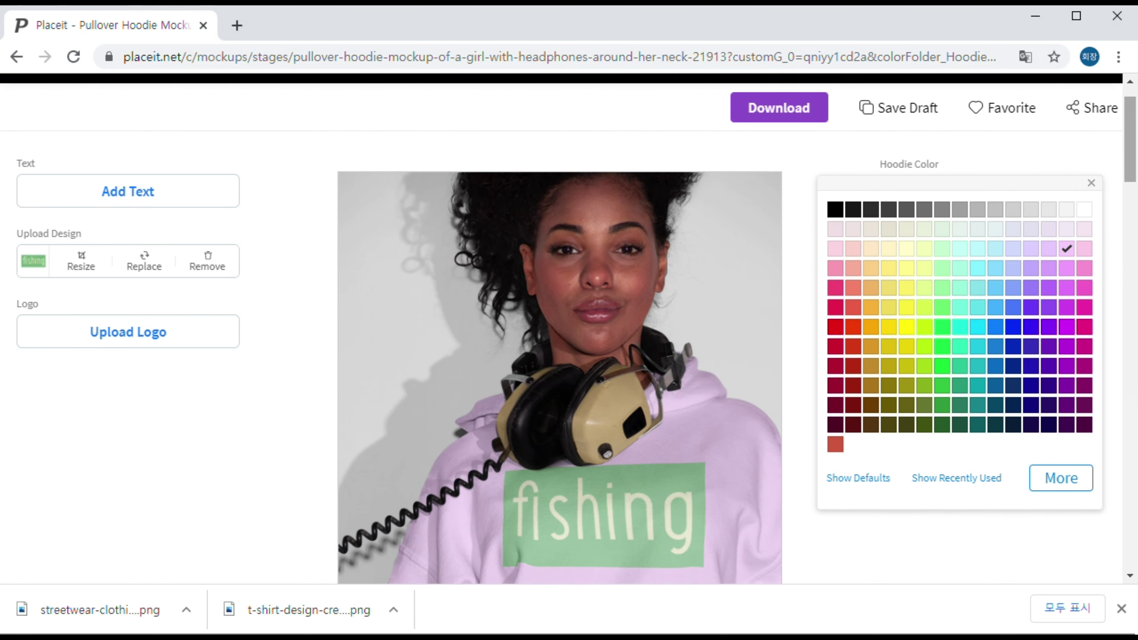
{"action": "scroll", "coordinate": [569, 329], "scroll_direction": "down", "scroll_amount": 2}
{"action": "scroll", "coordinate": [569, 329], "scroll_direction": "down", "scroll_amount": 2}
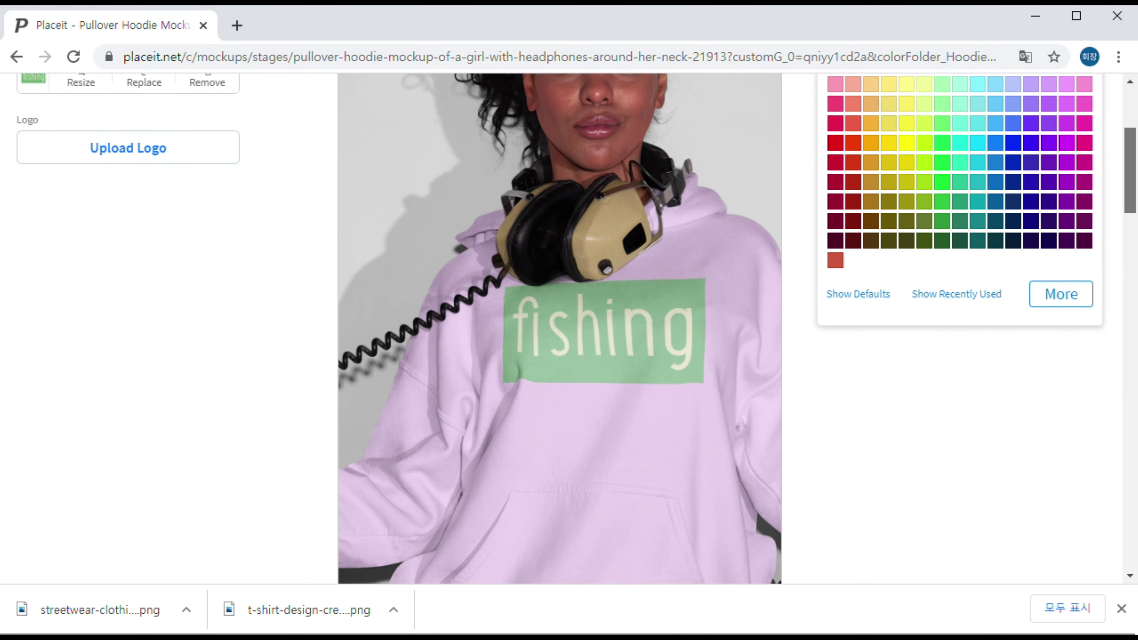
{"action": "scroll", "coordinate": [569, 330], "scroll_direction": "up", "scroll_amount": 1}
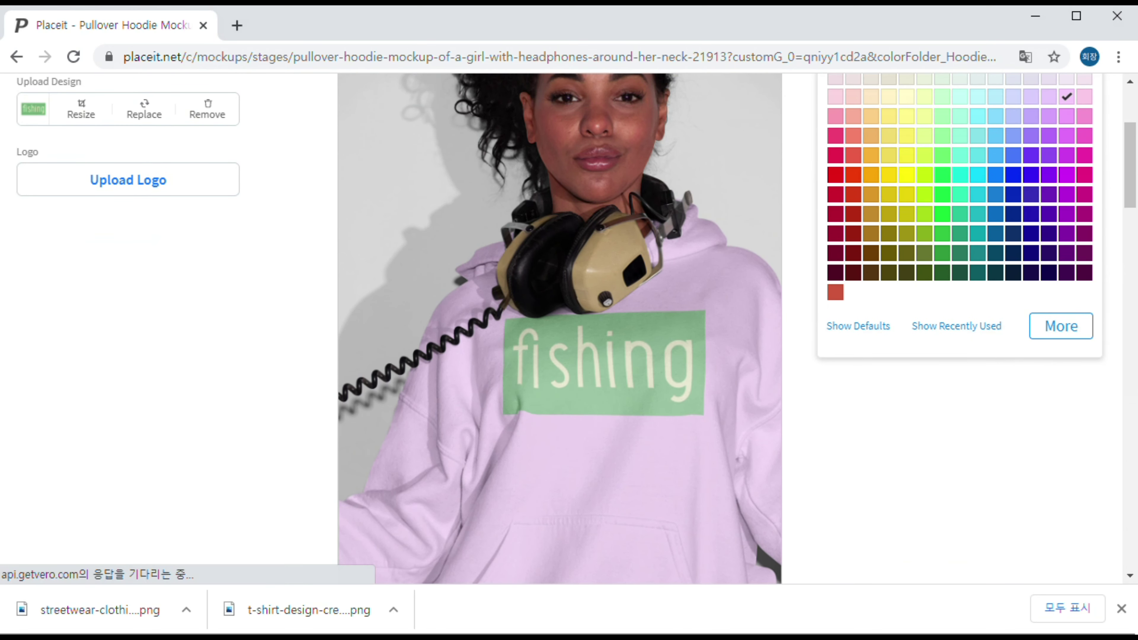
{"action": "left_click", "coordinate": [1066, 116]}
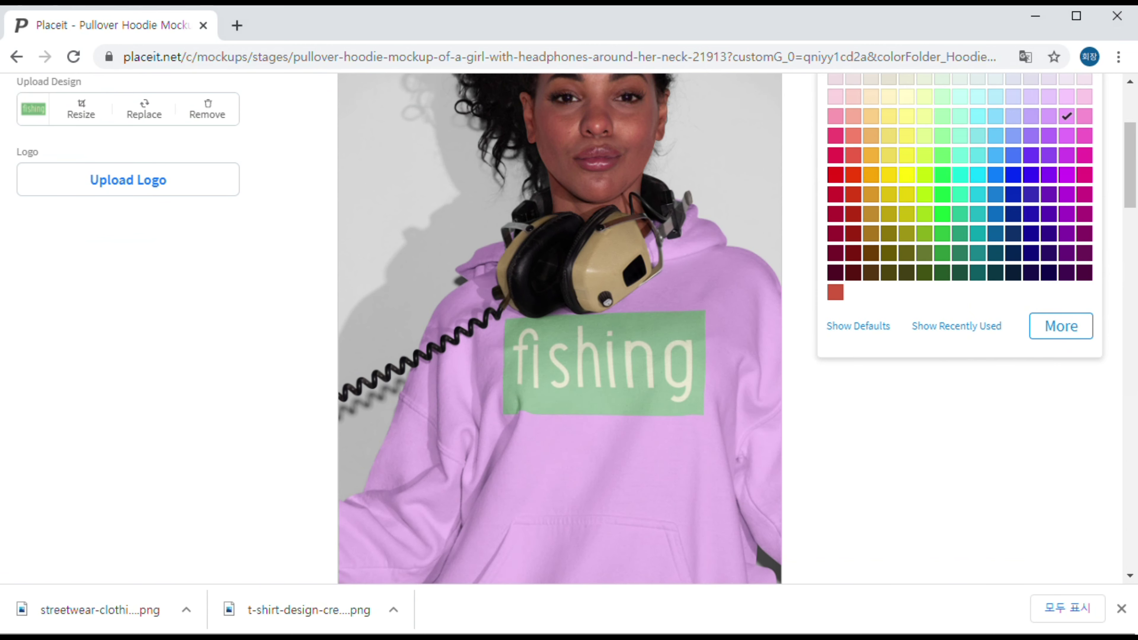
Review the recolored hoodie mockup and save it as a draft
{"action": "scroll", "coordinate": [568, 330], "scroll_direction": "up", "scroll_amount": 4}
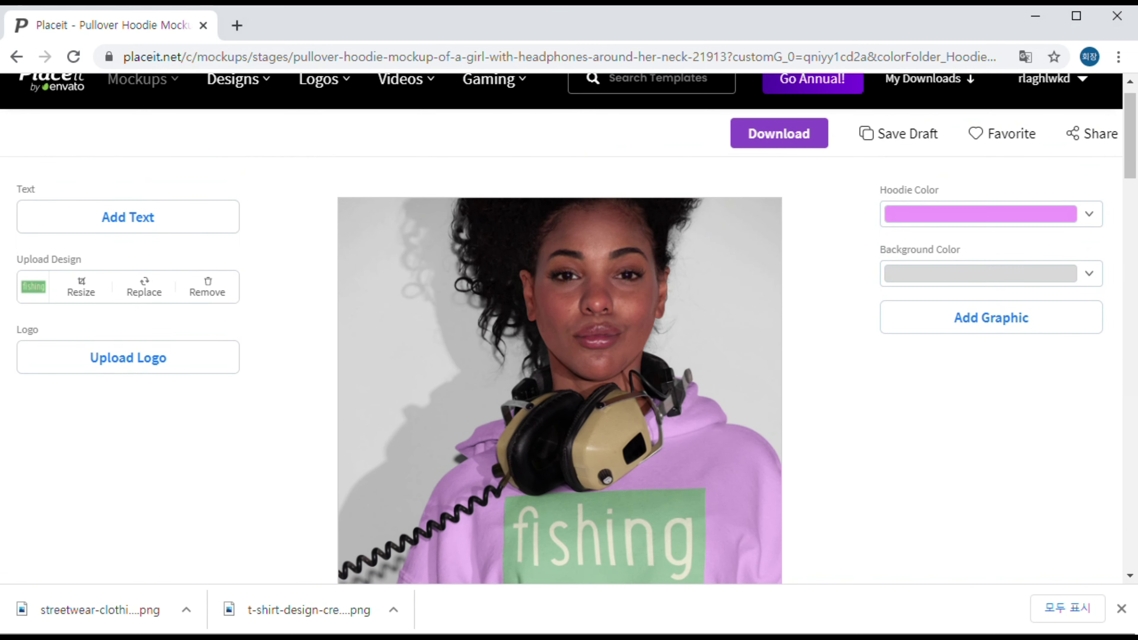
{"action": "scroll", "coordinate": [569, 329], "scroll_direction": "down", "scroll_amount": 2}
{"action": "scroll", "coordinate": [569, 330], "scroll_direction": "up", "scroll_amount": 3}
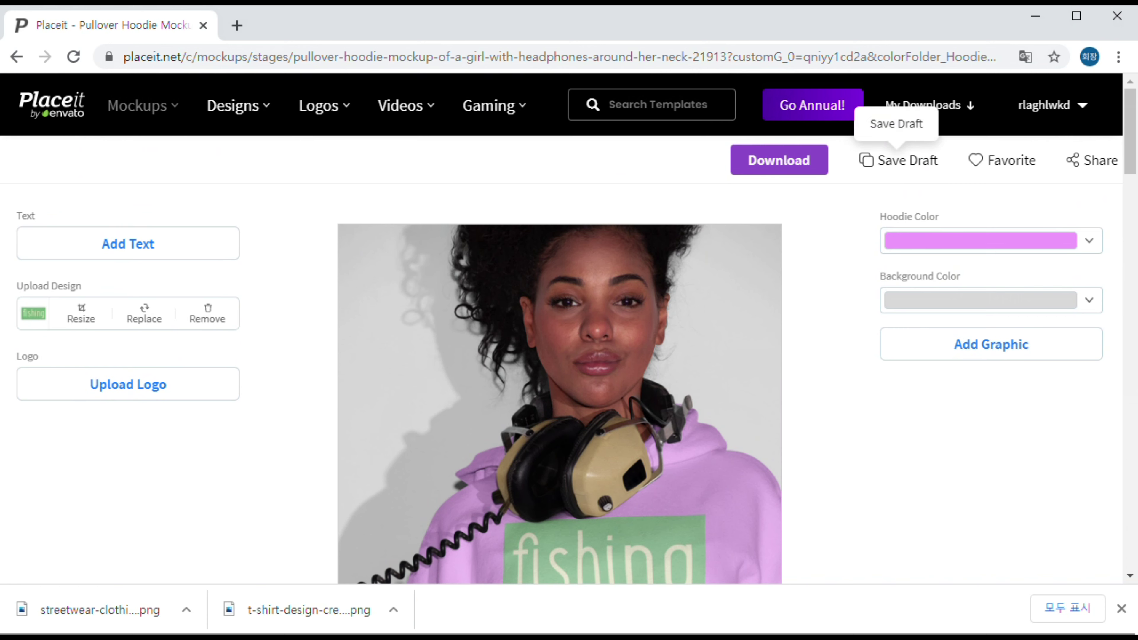
{"action": "left_click", "coordinate": [898, 160]}
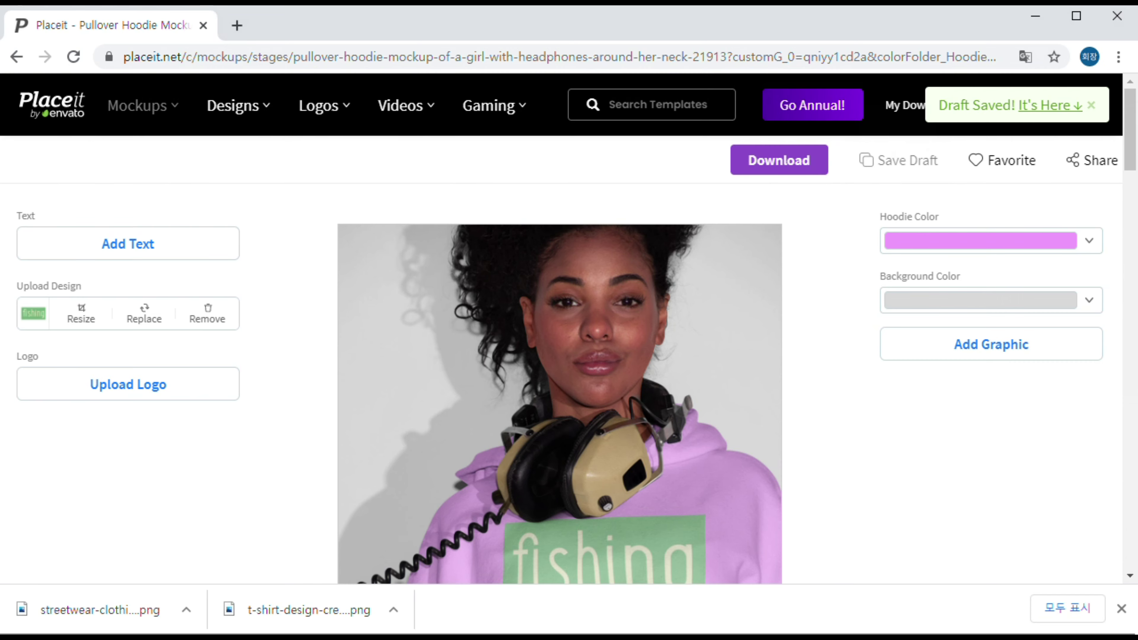
{"action": "scroll", "coordinate": [560, 327], "scroll_direction": "up", "scroll_amount": 10}
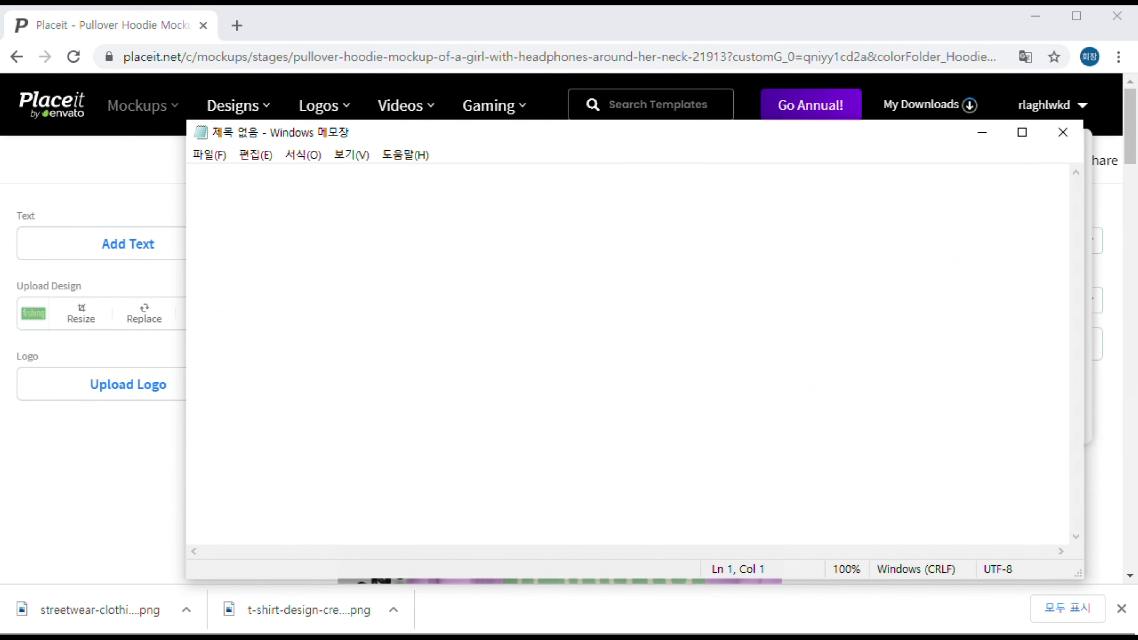
In the blank Notepad document, write "placeit 최고!!!"
{"action": "key", "text": "alt+F4"}
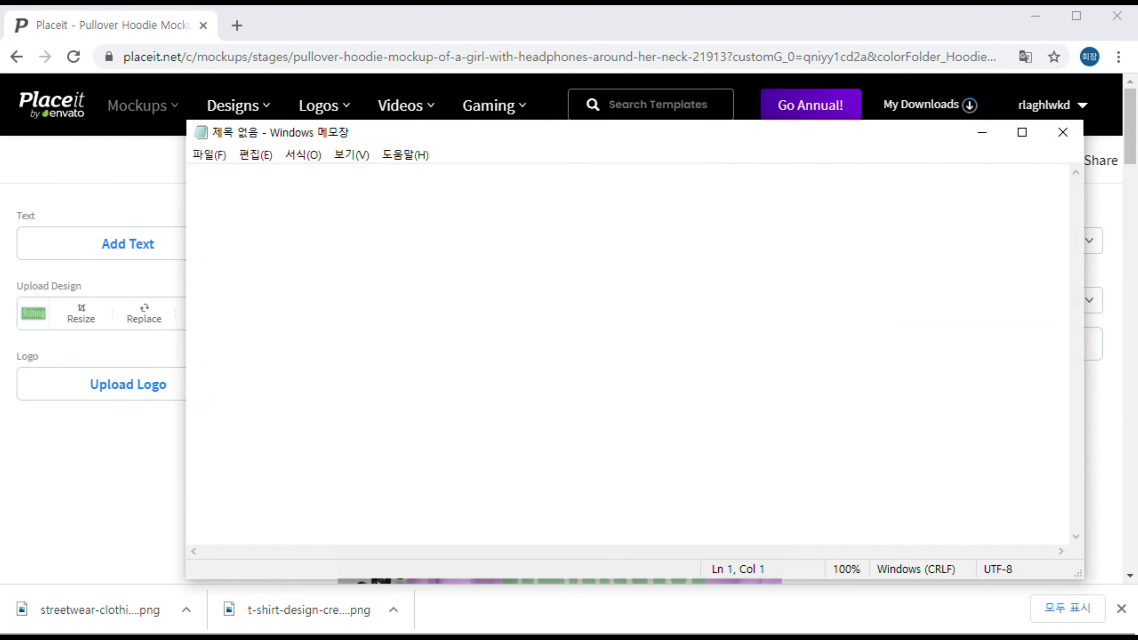
{"action": "type", "text": "pla"}
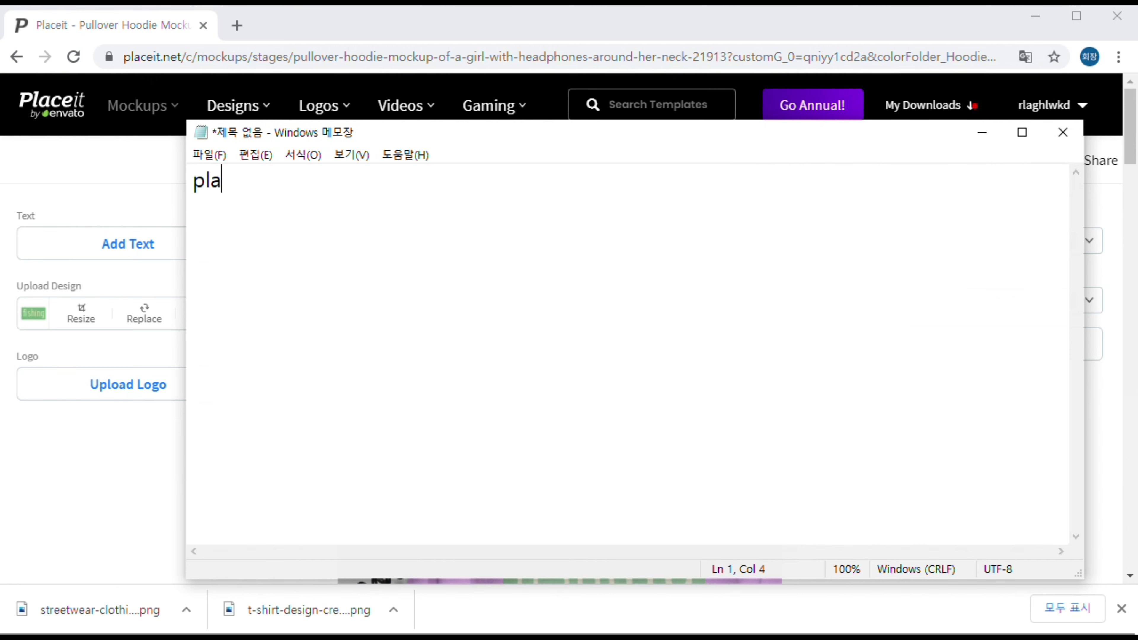
{"action": "type", "text": "ceit 초ㄱ"}
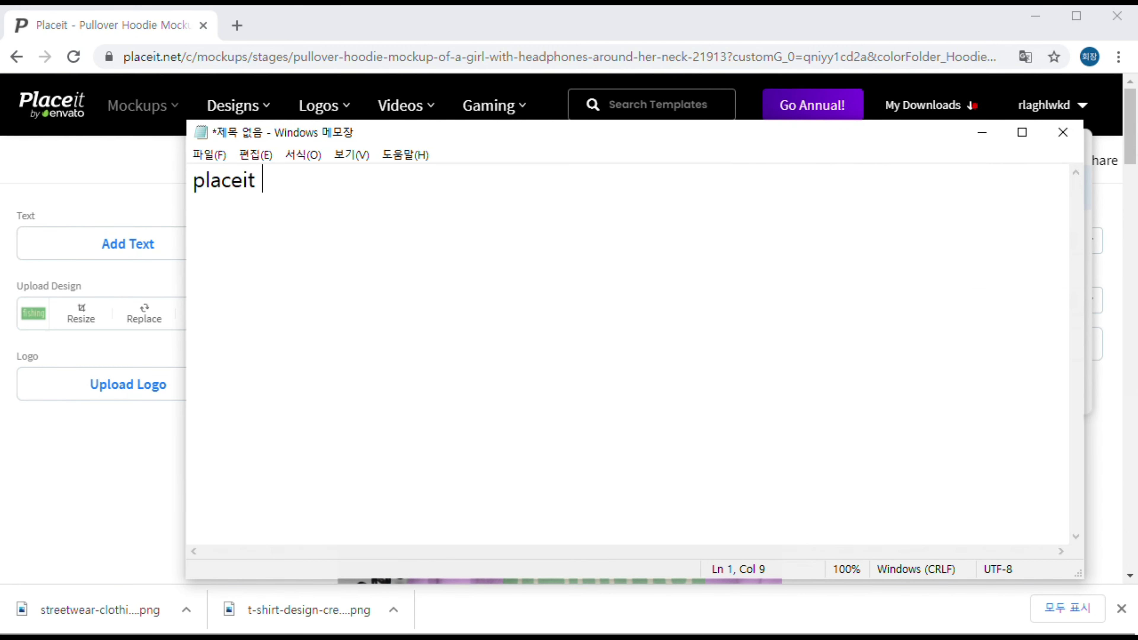
{"action": "key", "text": "BackSpace"}
{"action": "key", "text": "BackSpace"}
{"action": "type", "text": "최고!!!"}
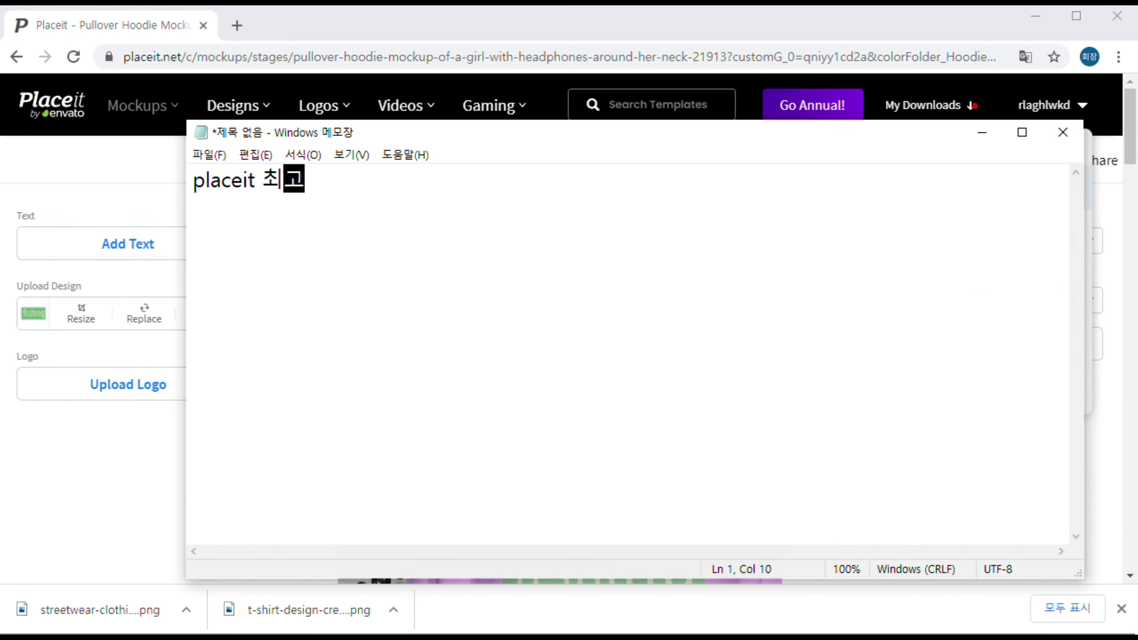